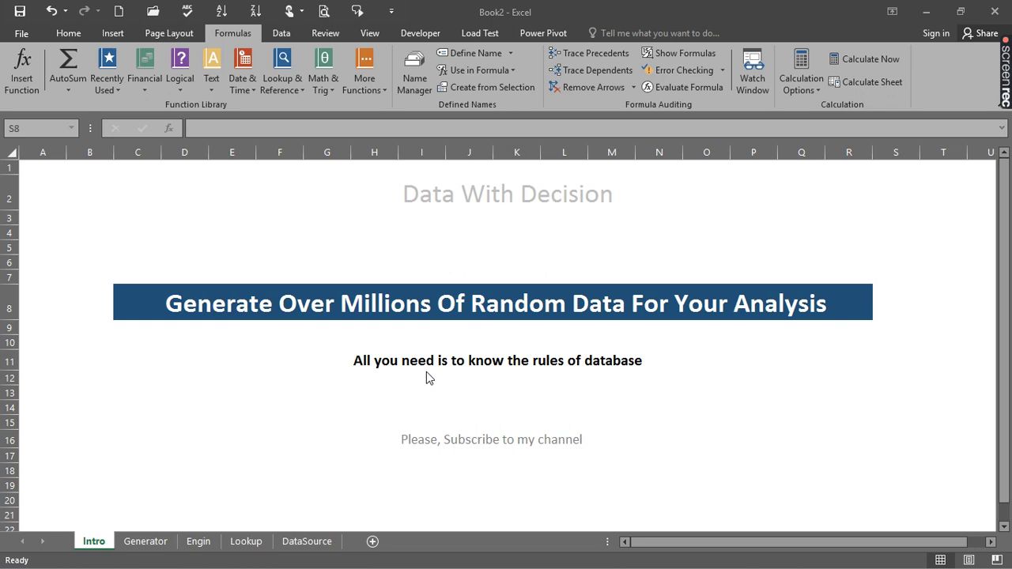
# - Examine the product, customer, date and sales rep tables on the Lookup sheet, and the value range table on the Engin sheet
pyautogui.click(237, 542)
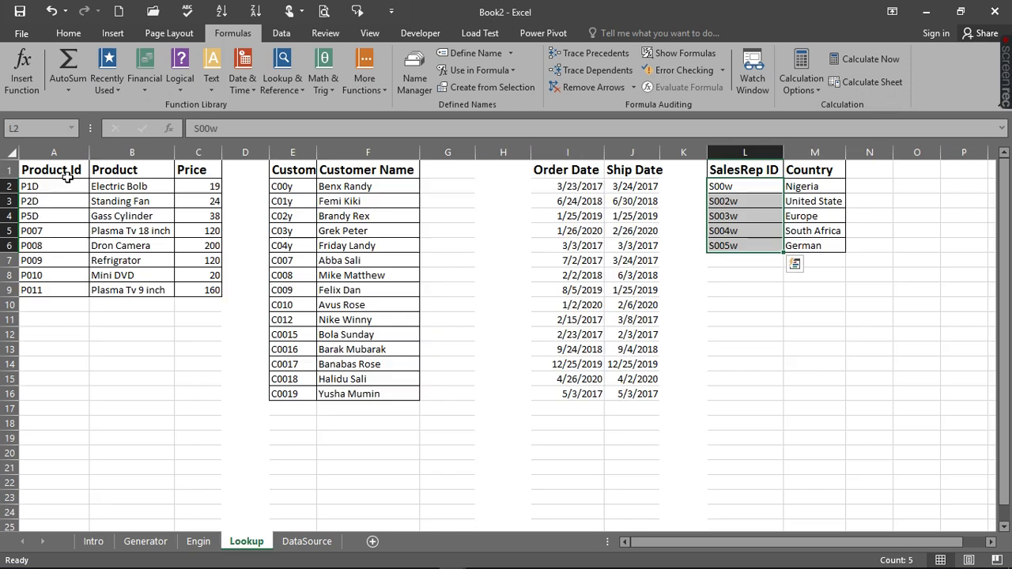
pyautogui.moveTo(52, 171); pyautogui.dragTo(194, 291)
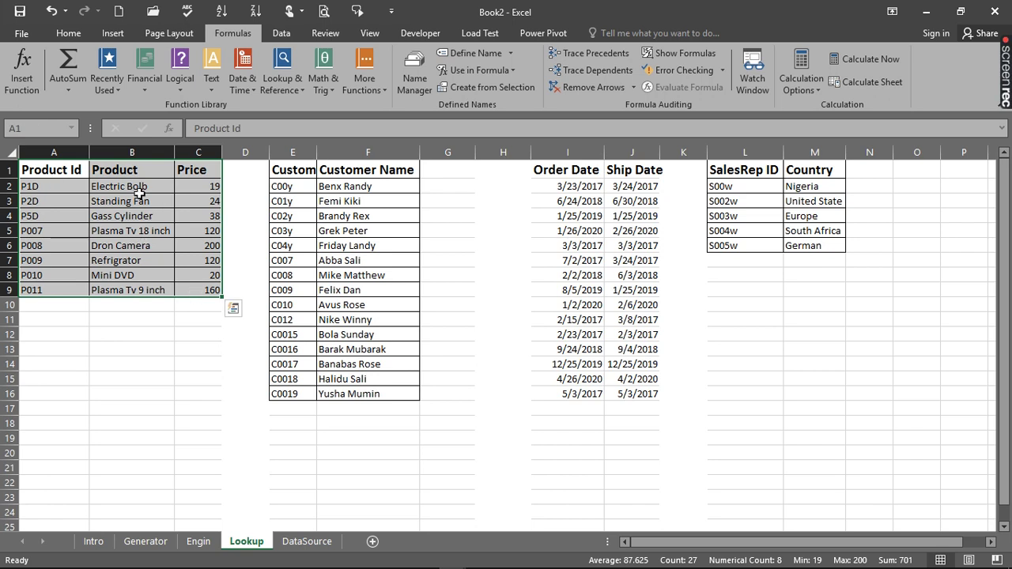
pyautogui.click(50, 169)
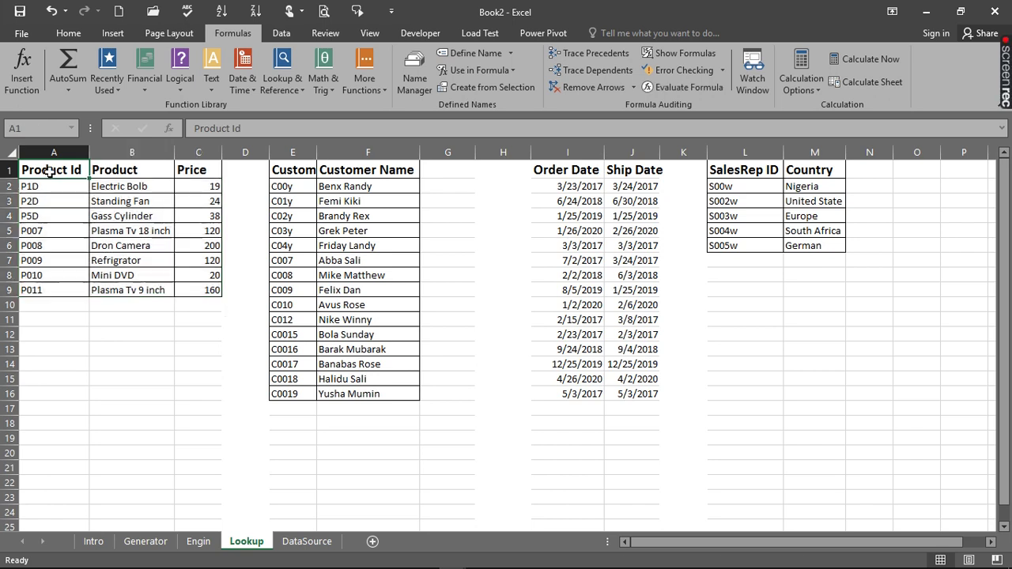
pyautogui.click(111, 171)
pyautogui.click(202, 170)
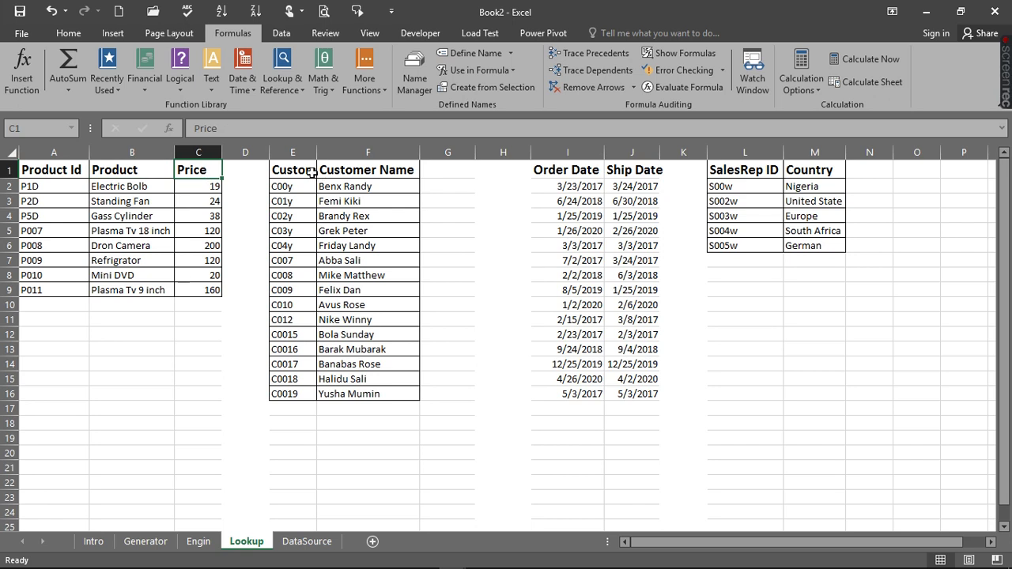
pyautogui.moveTo(309, 169); pyautogui.dragTo(312, 240)
pyautogui.moveTo(348, 170); pyautogui.dragTo(336, 245)
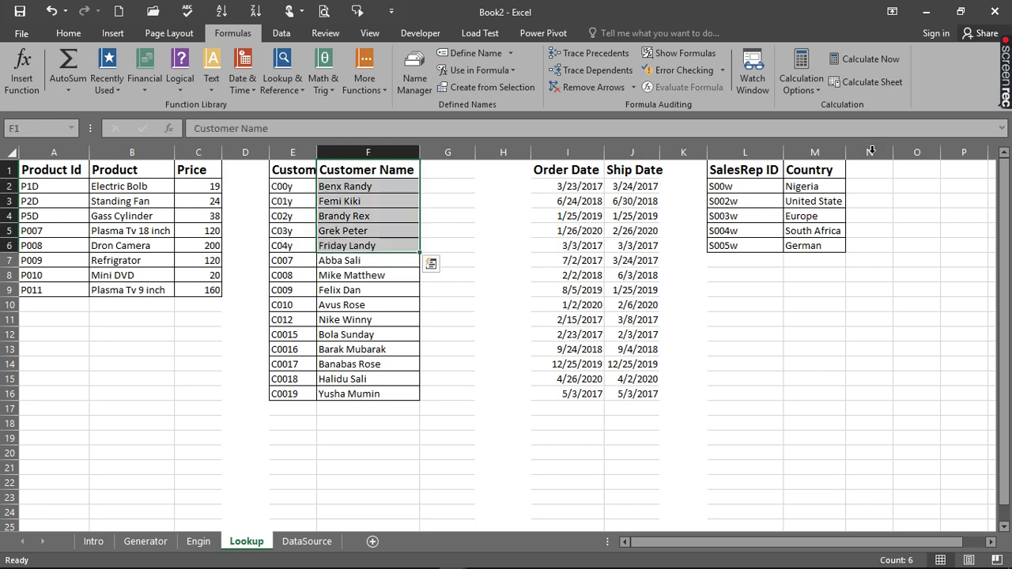
pyautogui.moveTo(756, 173); pyautogui.dragTo(760, 218)
pyautogui.moveTo(814, 171); pyautogui.dragTo(814, 224)
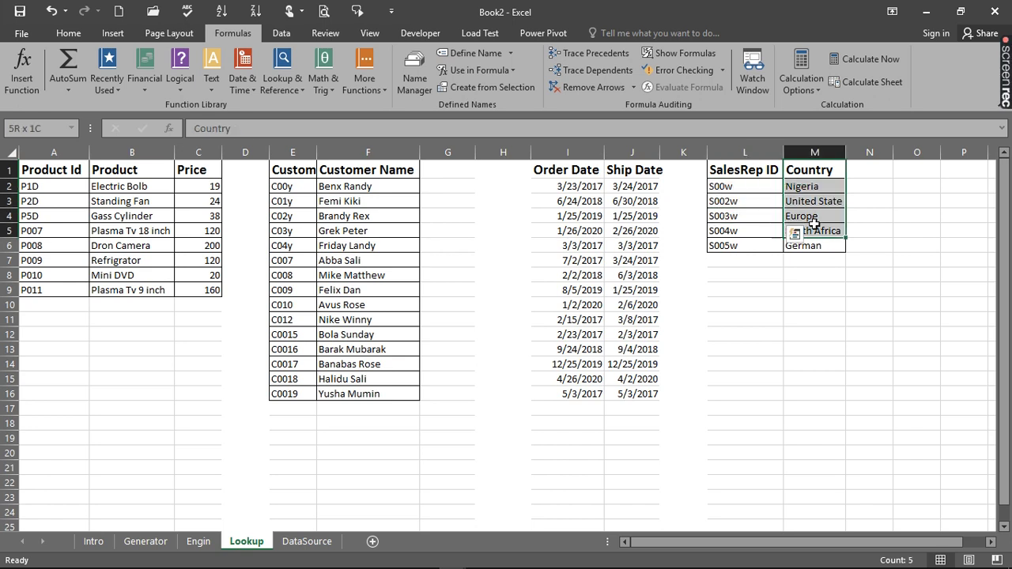
pyautogui.moveTo(583, 169); pyautogui.dragTo(652, 277)
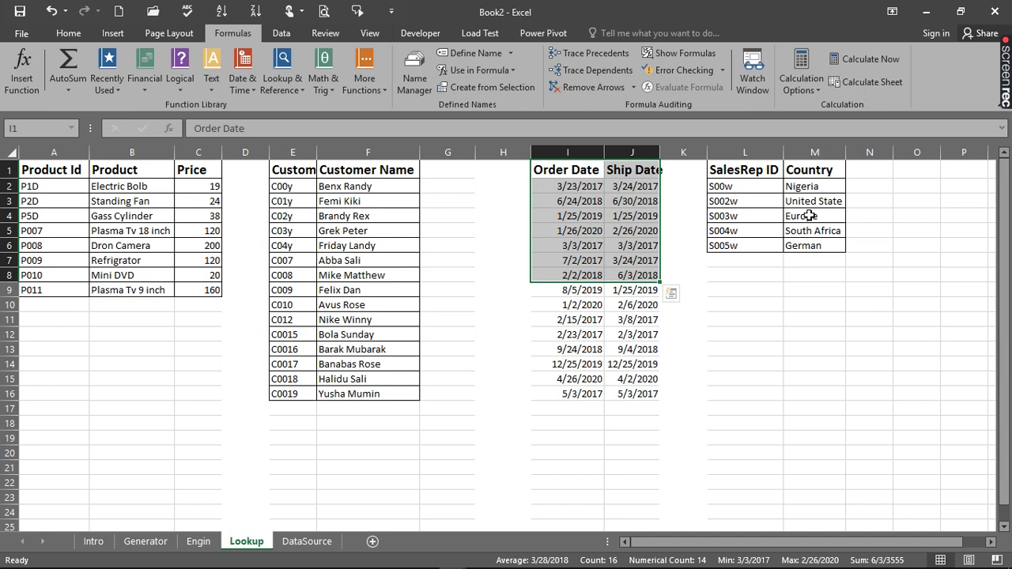
pyautogui.click(198, 542)
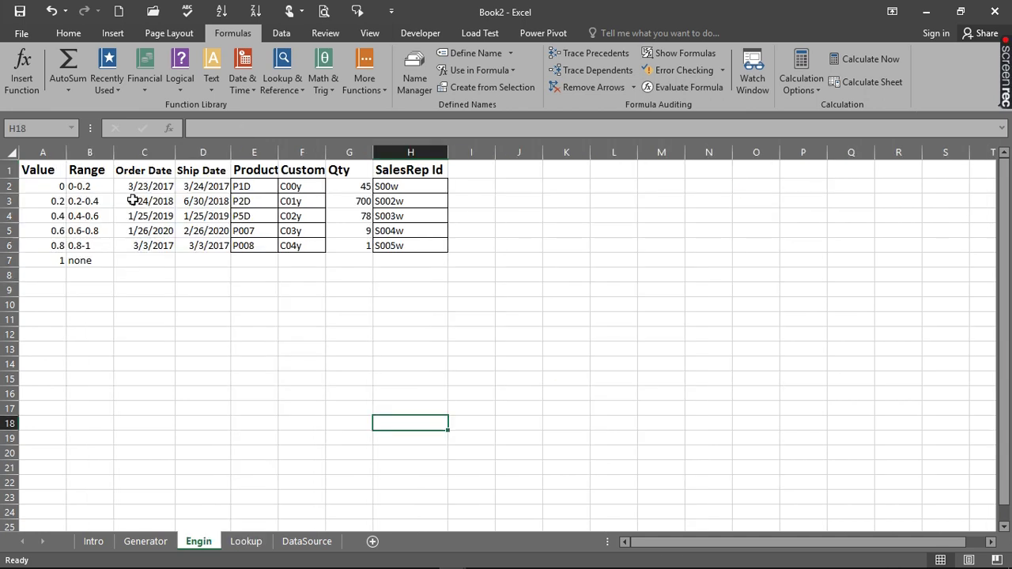
pyautogui.moveTo(133, 188); pyautogui.dragTo(264, 213)
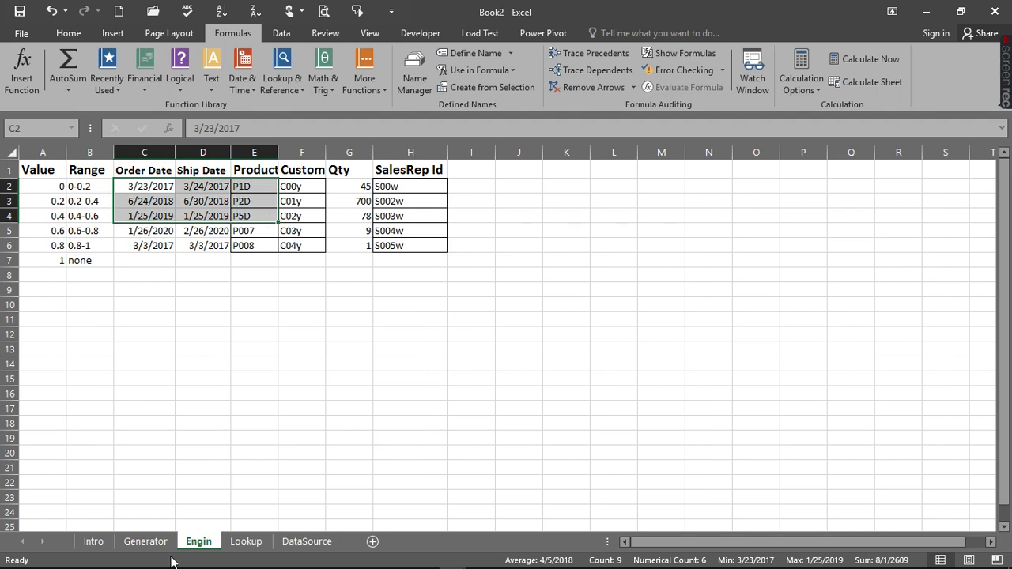
# - Clear all data under the Random 1 through SalesRep Id headers on the Generator sheet, keeping the Count column
pyautogui.click(127, 542)
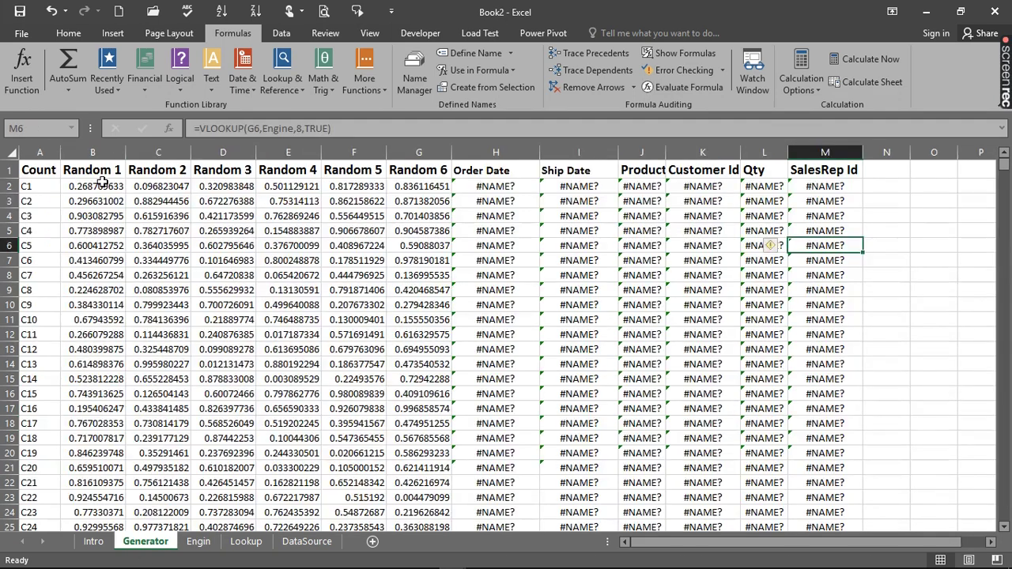
pyautogui.moveTo(86, 186); pyautogui.dragTo(839, 189)
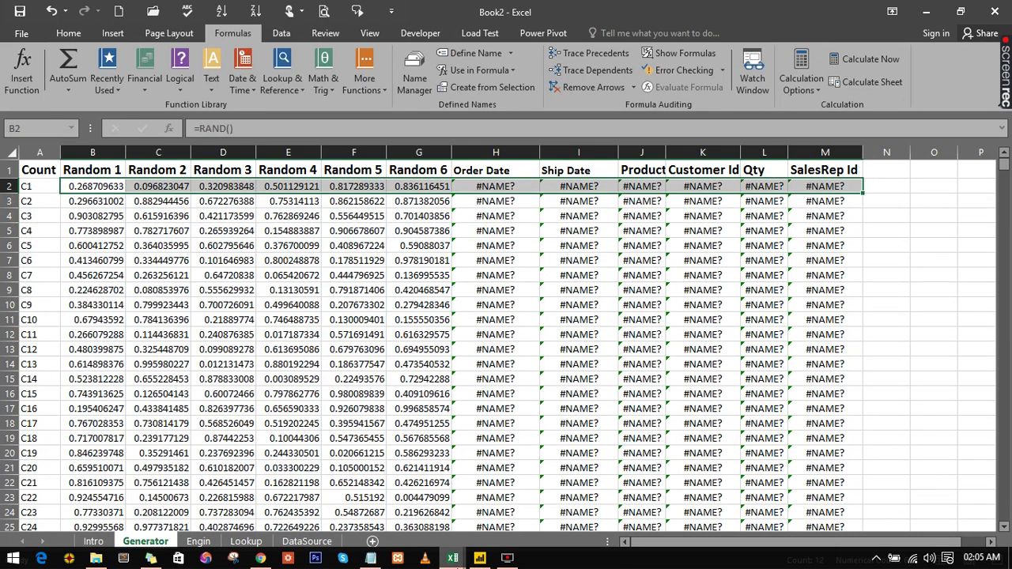
pyautogui.moveTo(452, 558)
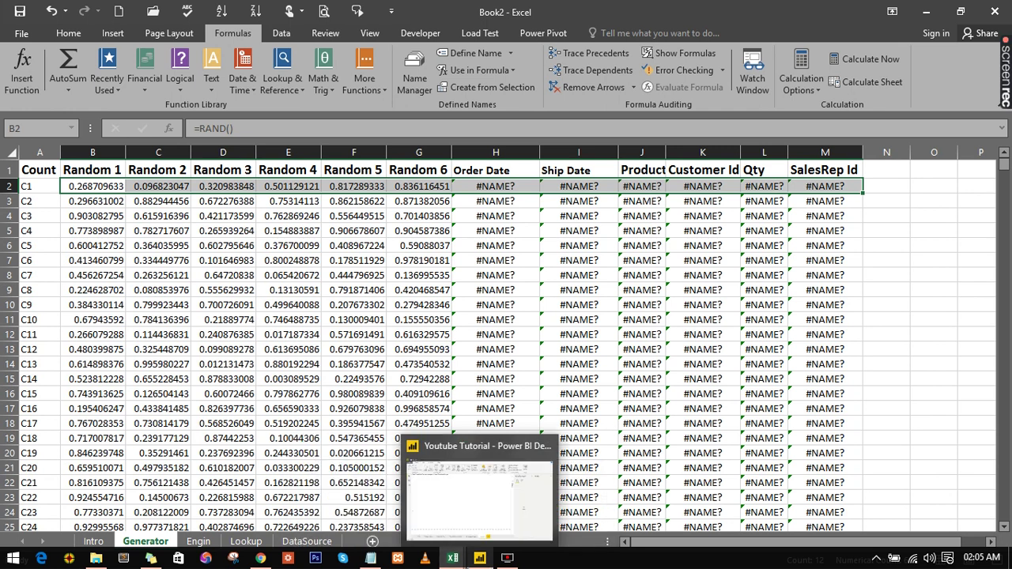
pyautogui.hotkey('ctrl', 'shift', 'Down')
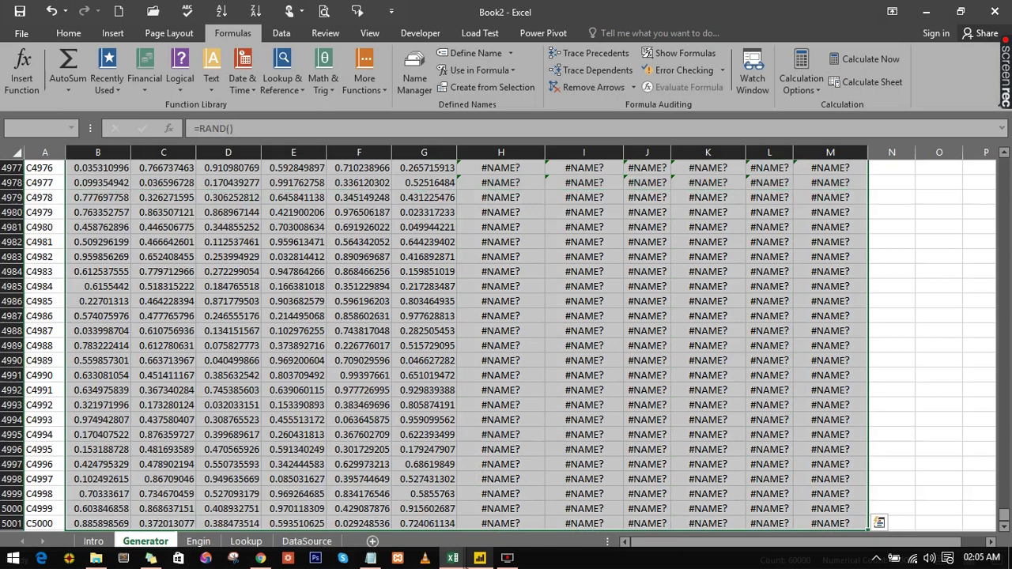
pyautogui.press('Delete')
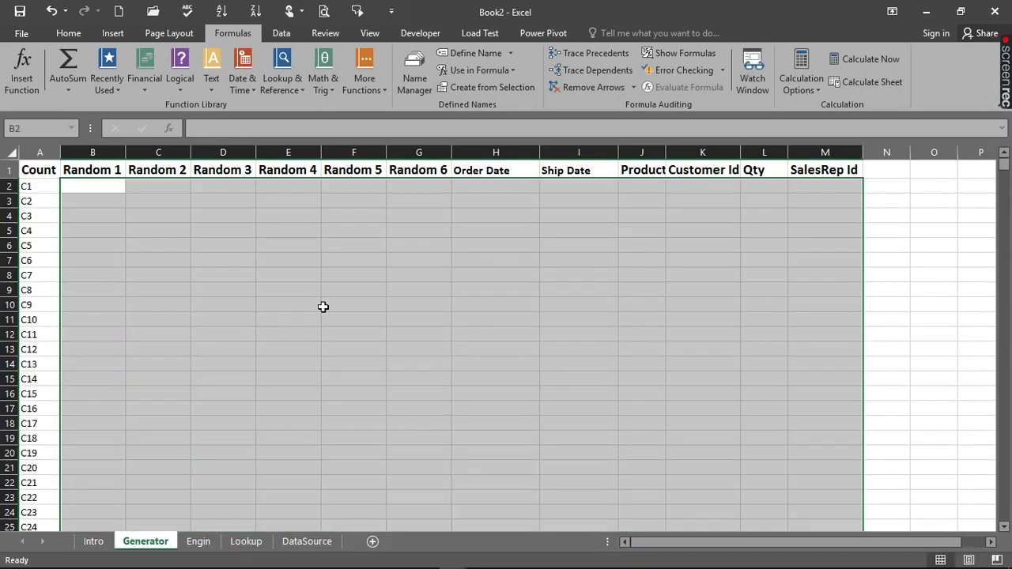
pyautogui.click(324, 305)
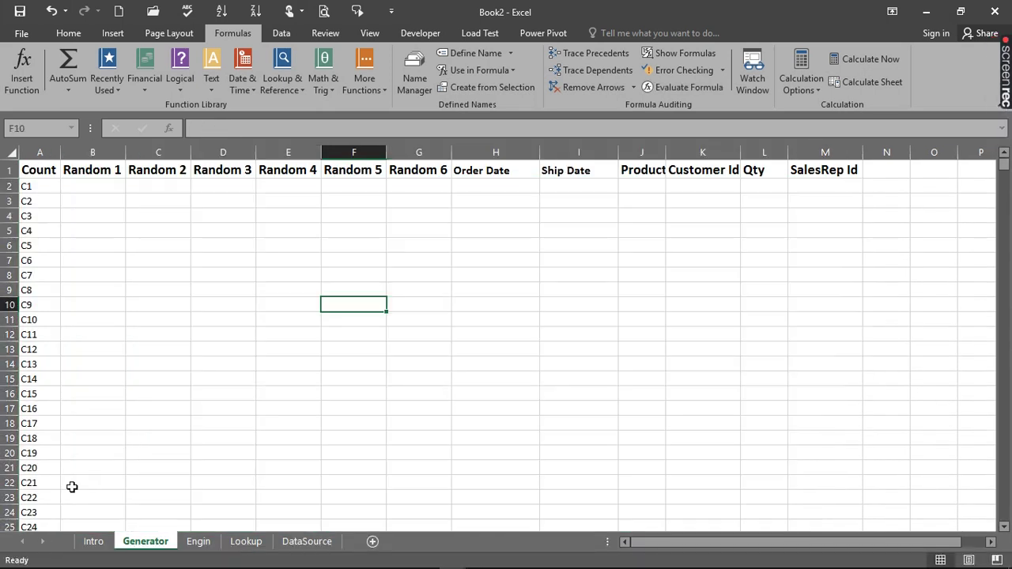
# - On the Engin sheet, clear the contents of C2:H6 and the Value column entries in A2:A7
pyautogui.click(197, 541)
pyautogui.moveTo(132, 187); pyautogui.dragTo(415, 246)
pyautogui.press('Delete')
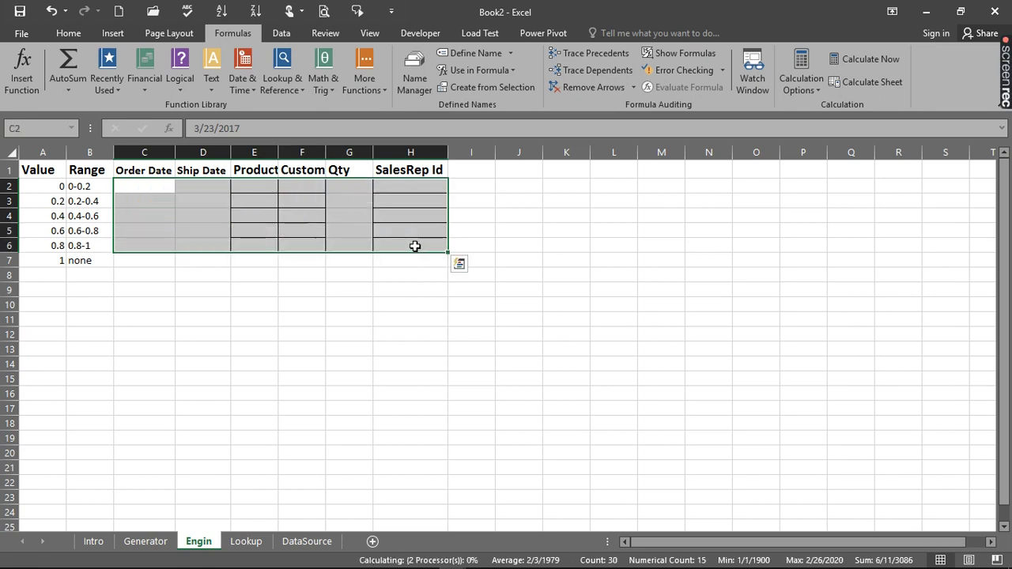
pyautogui.click(23, 190)
pyautogui.moveTo(55, 221); pyautogui.dragTo(49, 255)
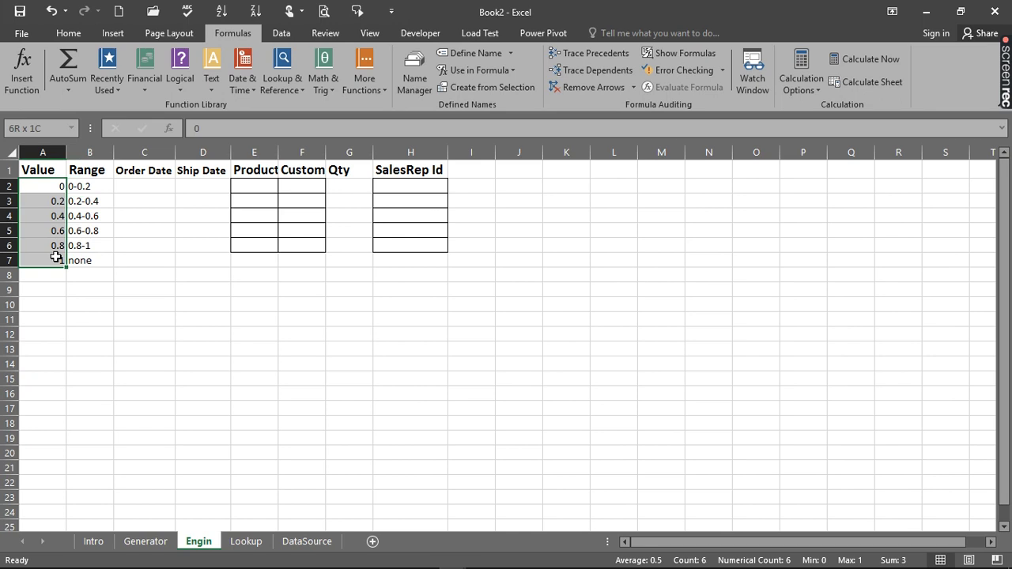
pyautogui.press('Delete')
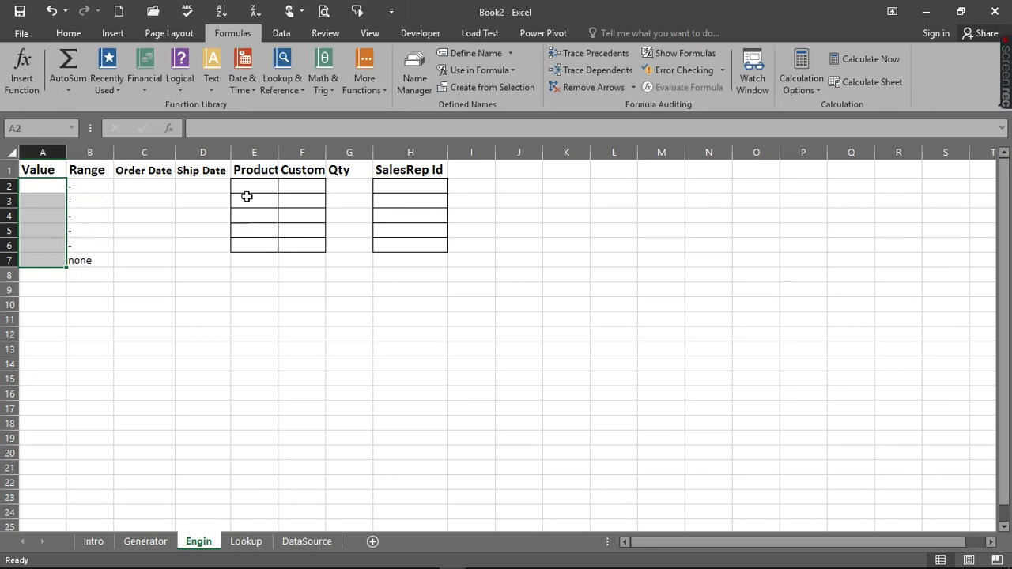
# - Remove the cell borders from E2:H6 on the Engin sheet
pyautogui.moveTo(248, 185); pyautogui.dragTo(427, 242)
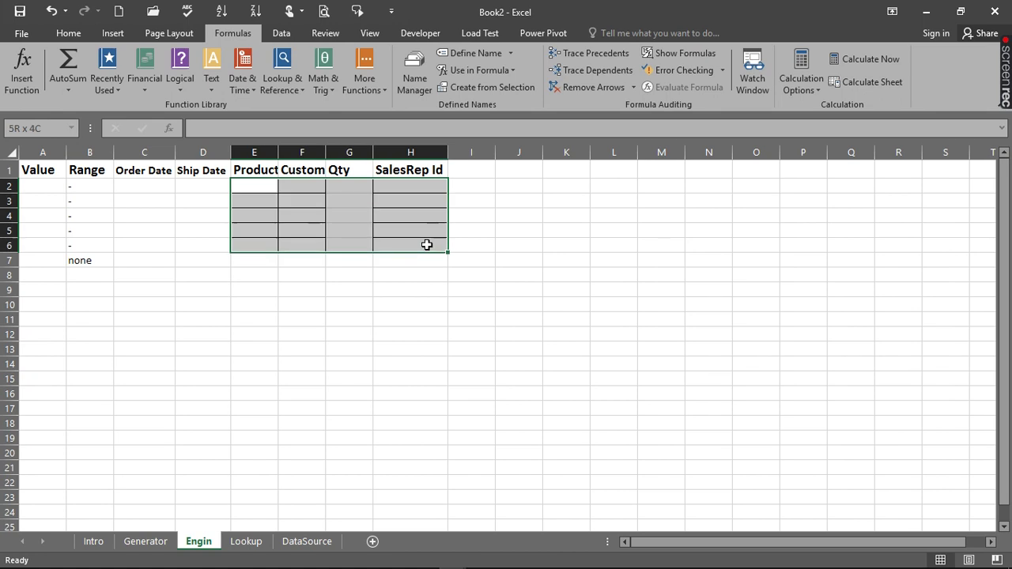
pyautogui.click(69, 33)
pyautogui.click(188, 80)
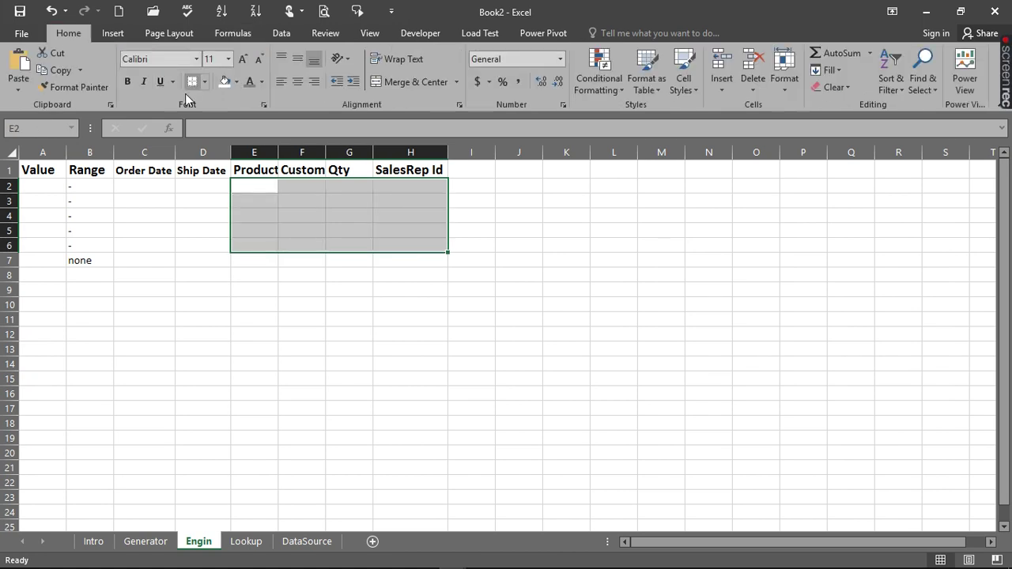
pyautogui.click(138, 250)
# - Fill the Value column in A2:A7 with 0, 0.2, 0.4, 0.6, 0.8 and 1
pyautogui.click(36, 185)
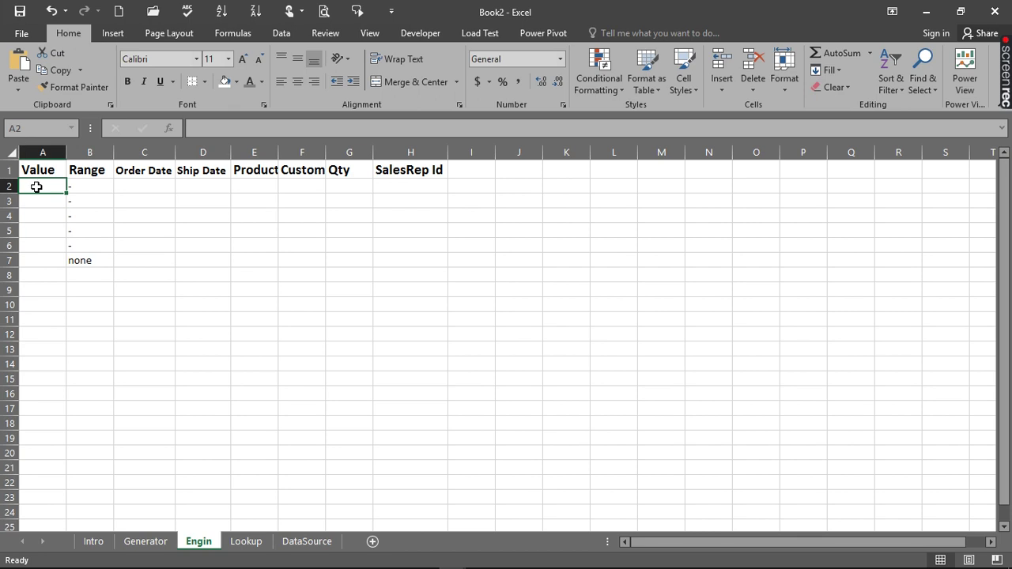
pyautogui.write('0')
pyautogui.press('Return')
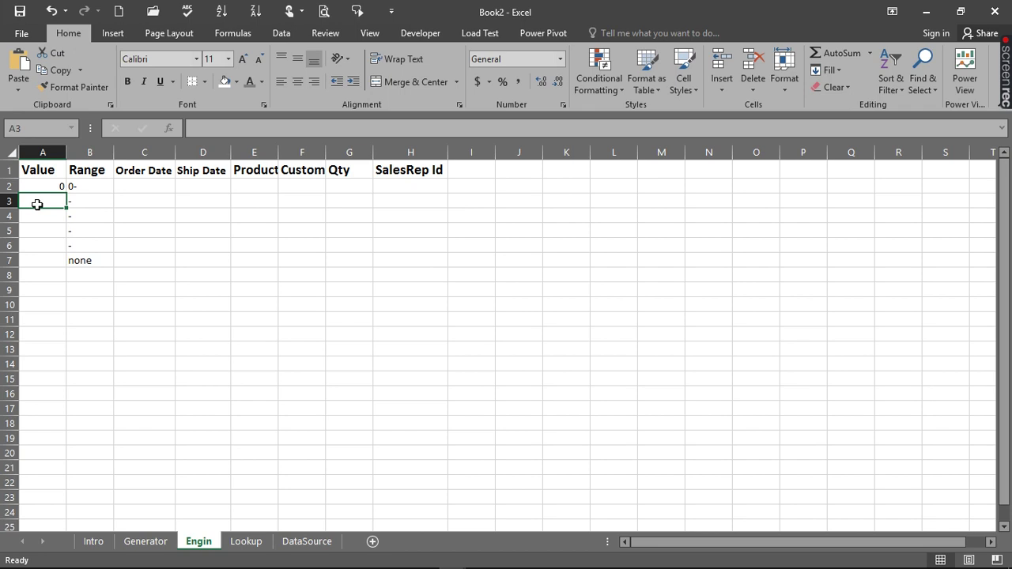
pyautogui.write('0.2')
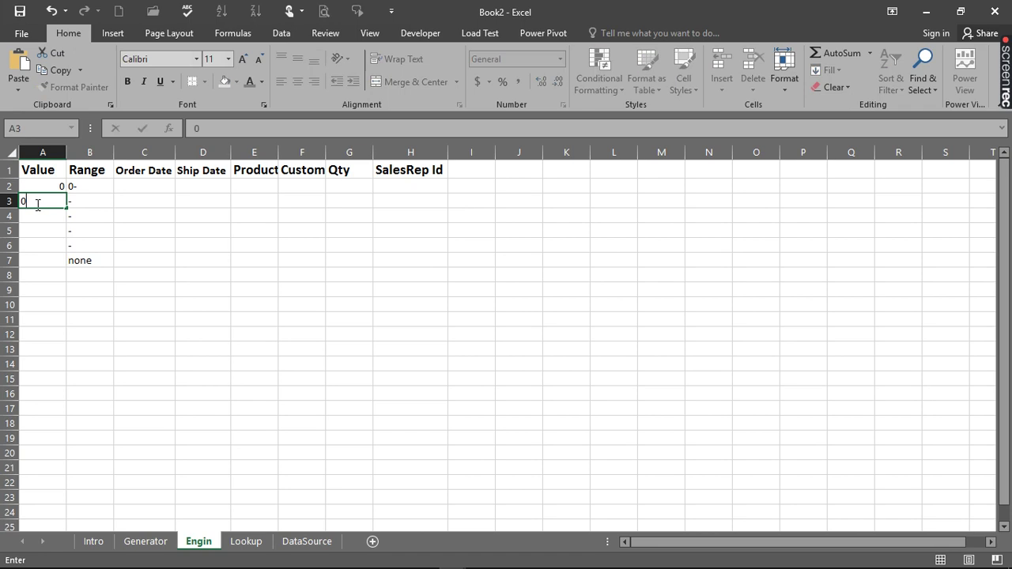
pyautogui.click(36, 219)
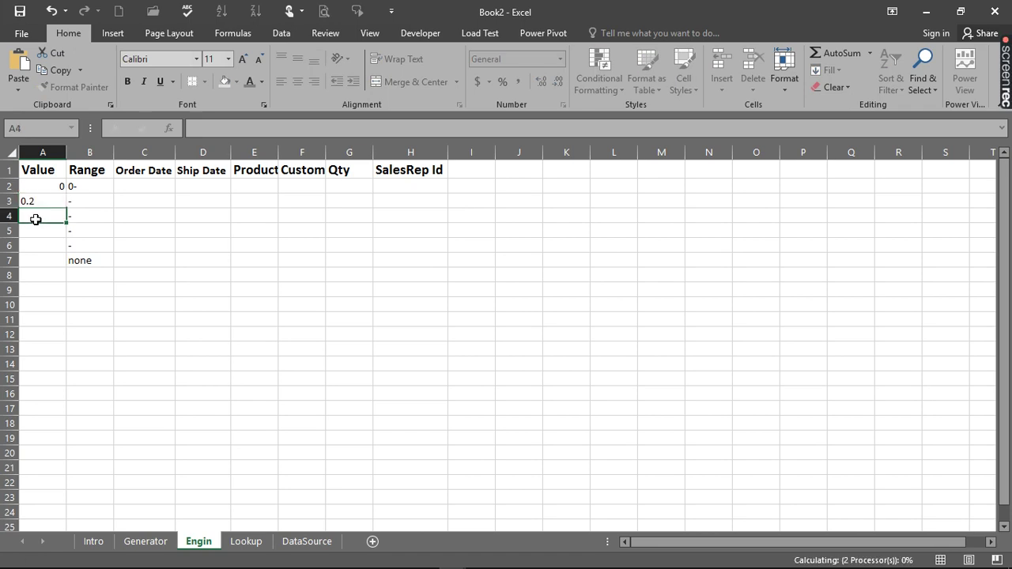
pyautogui.write('0.')
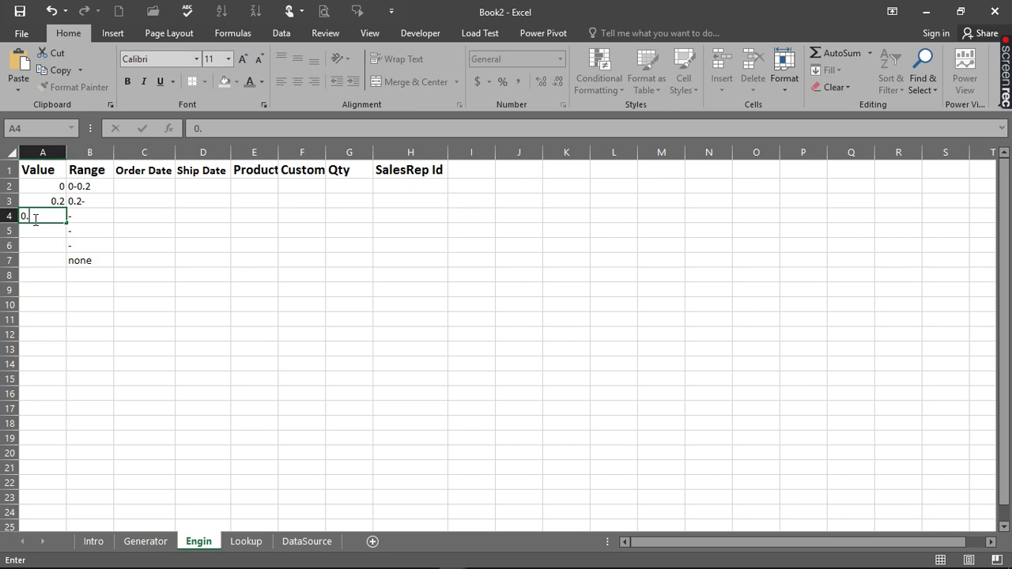
pyautogui.write('4')
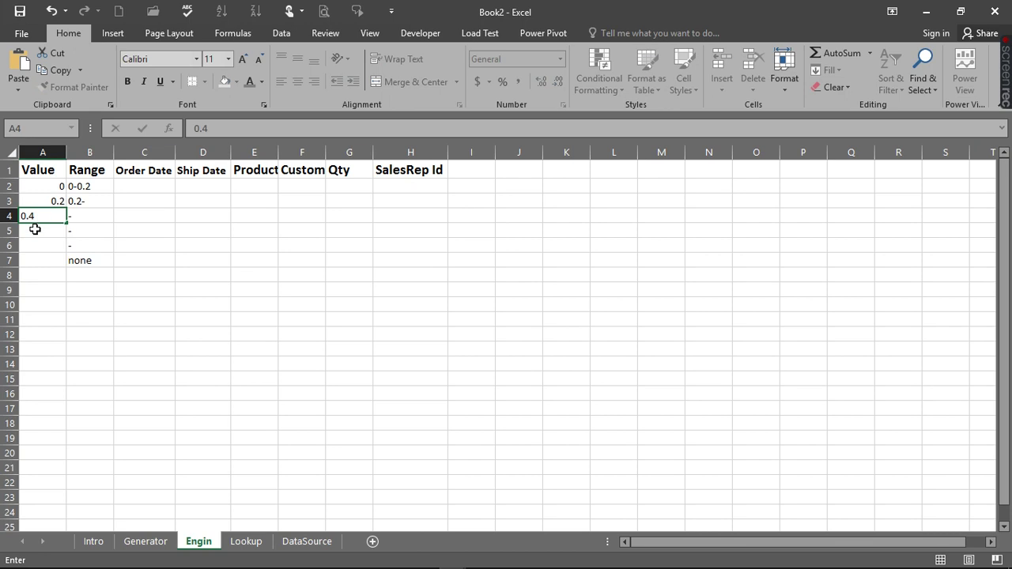
pyautogui.click(34, 229)
pyautogui.write('0.6')
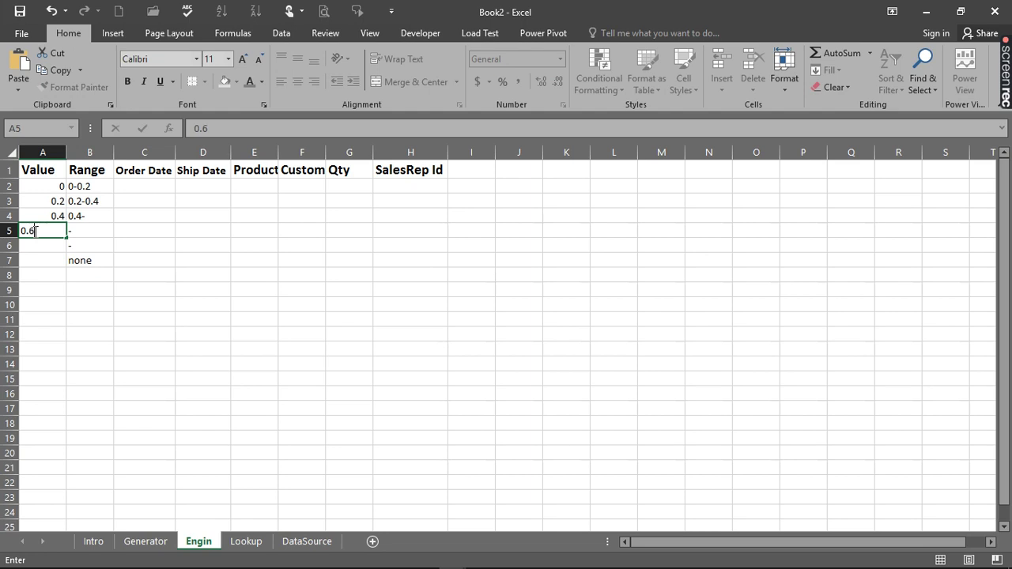
pyautogui.click(36, 246)
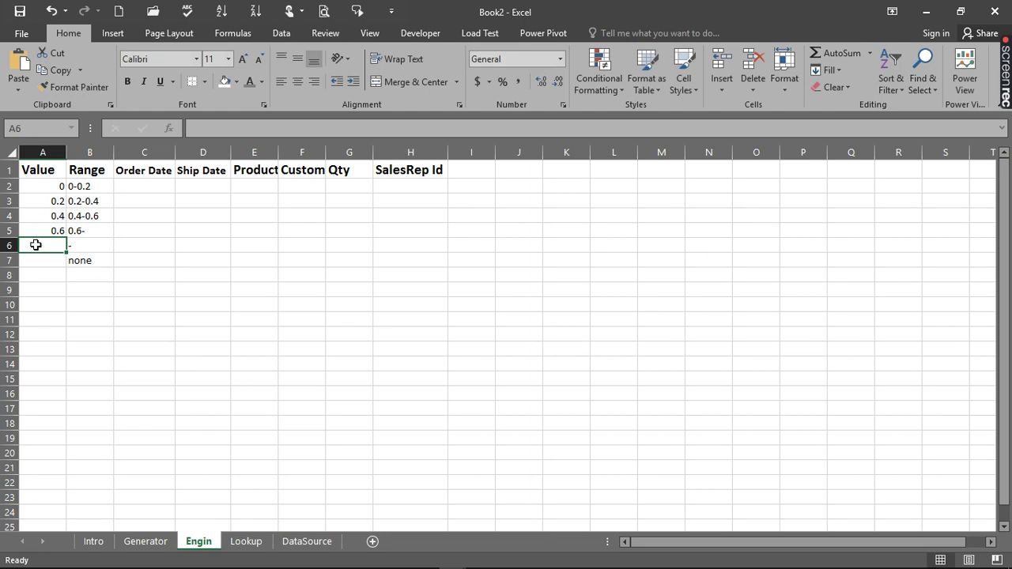
pyautogui.write('0.')
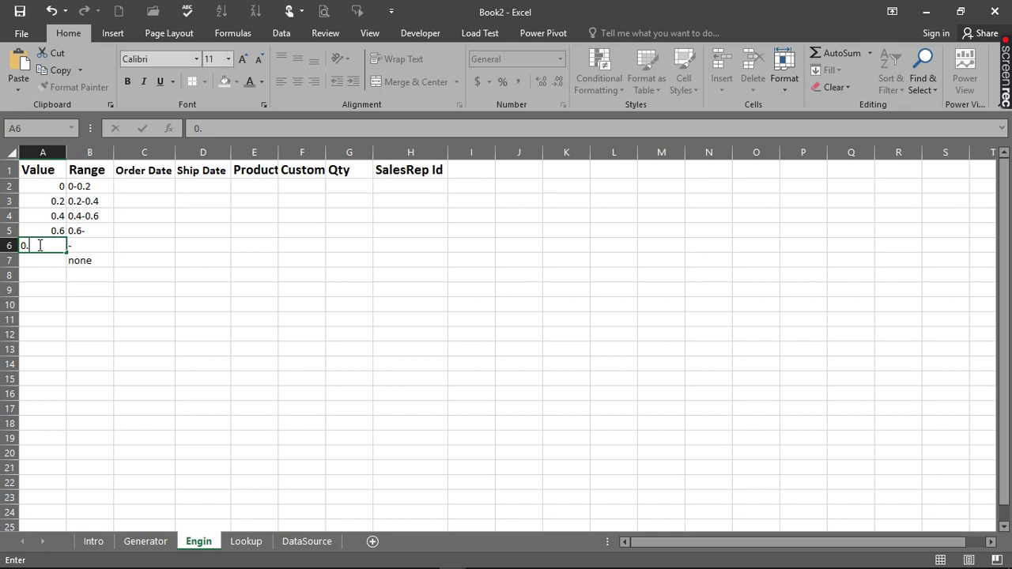
pyautogui.write('8')
pyautogui.click(38, 260)
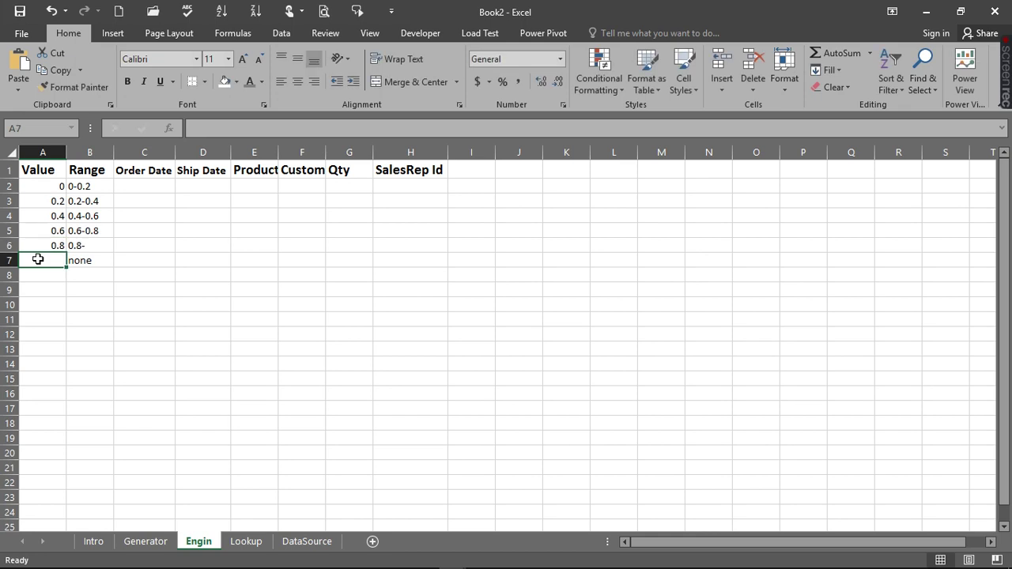
pyautogui.write('1')
pyautogui.click(131, 271)
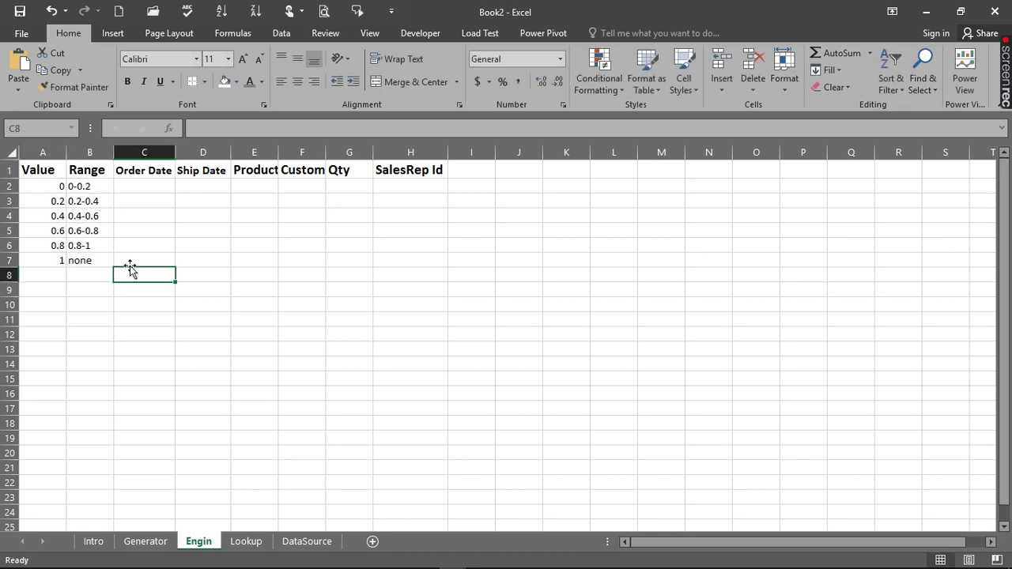
# - Clear the first two Range formulas in B2:B3
pyautogui.click(83, 188)
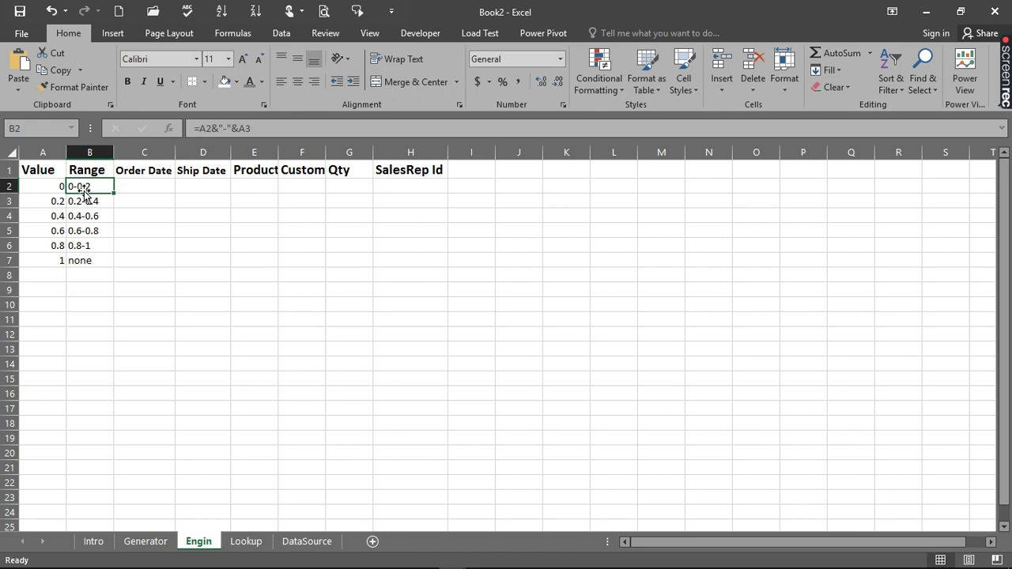
pyautogui.moveTo(84, 190); pyautogui.dragTo(89, 200)
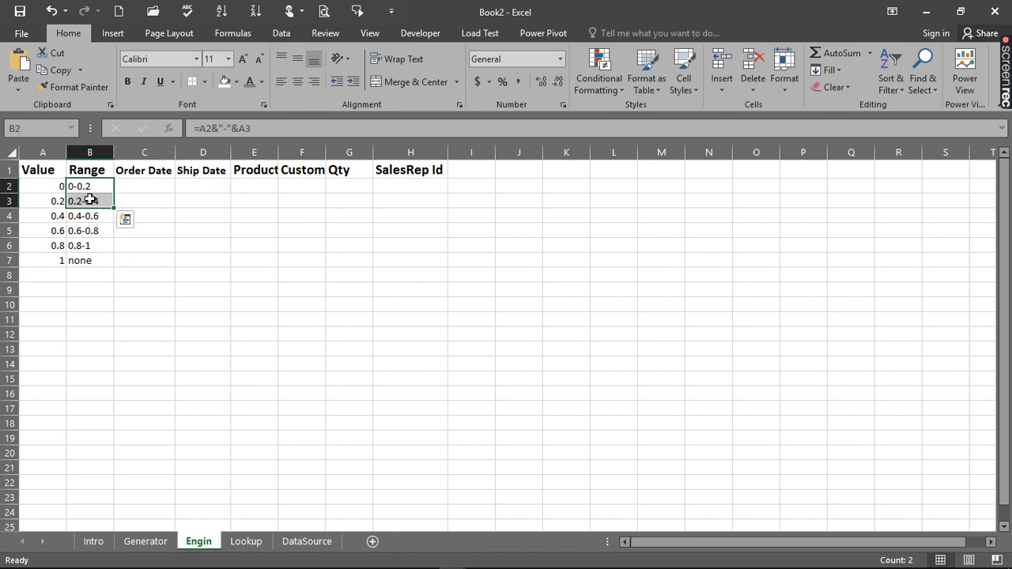
pyautogui.press('Delete')
# - Enter the formula =A2&"-"&A3 in Range cell B2 of the Engin sheet
pyautogui.click(89, 186)
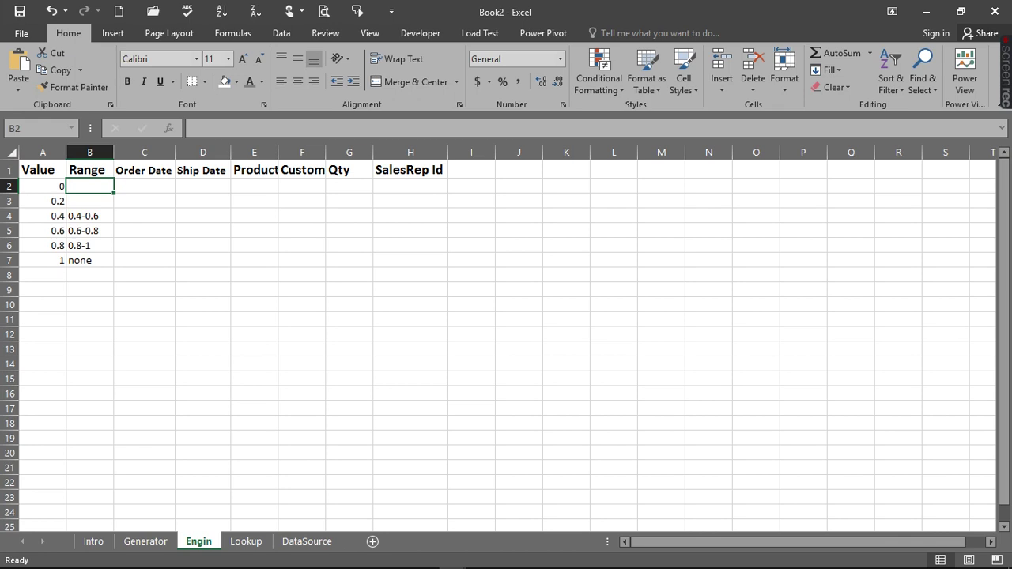
pyautogui.write('=')
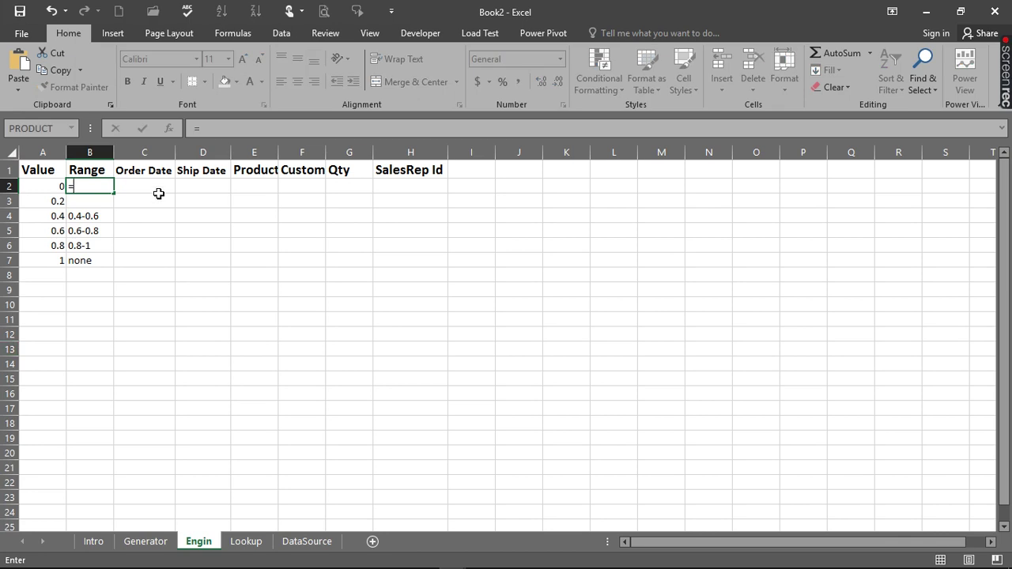
pyautogui.click(36, 186)
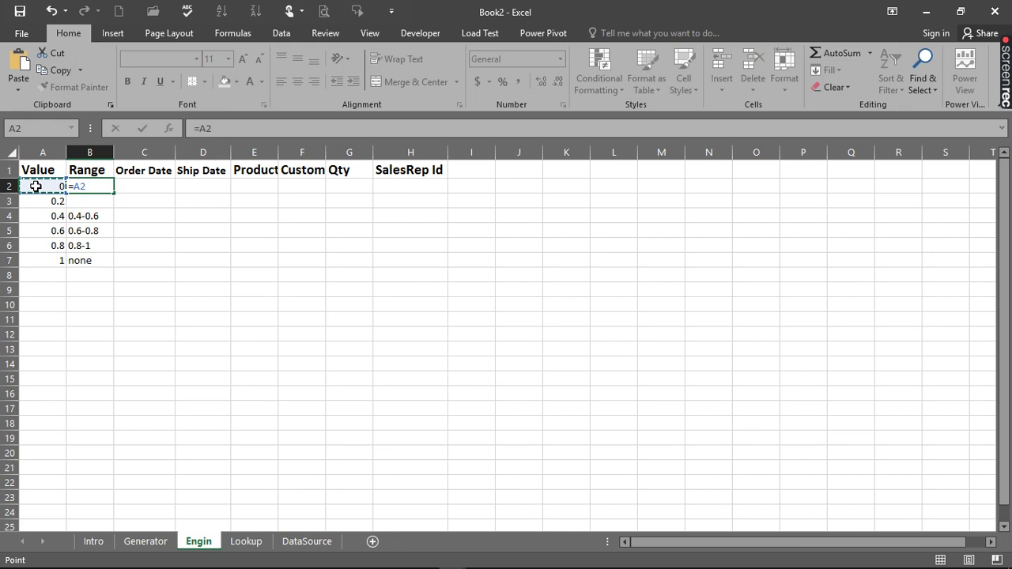
pyautogui.write('&"')
pyautogui.press('Return')
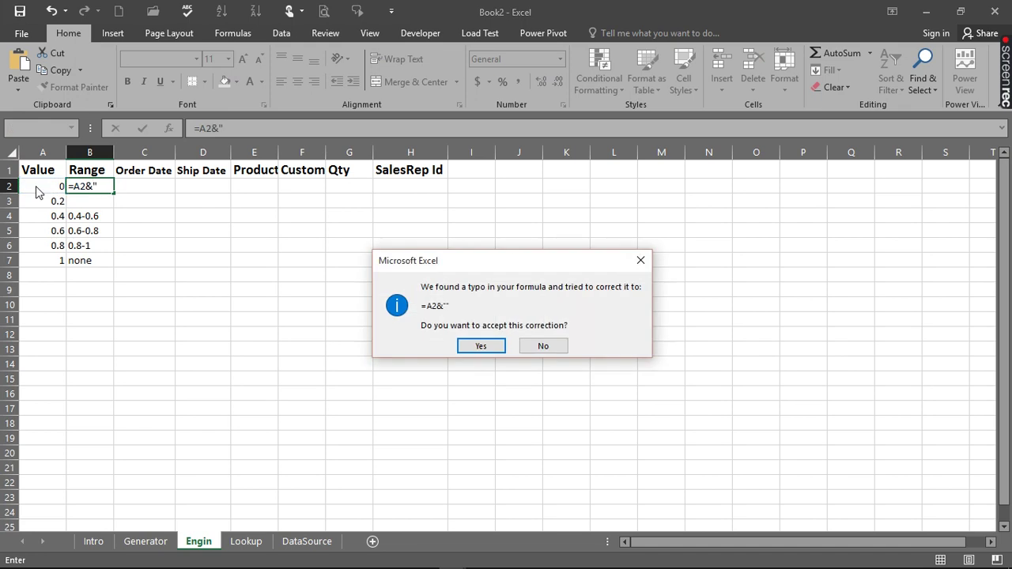
pyautogui.click(544, 348)
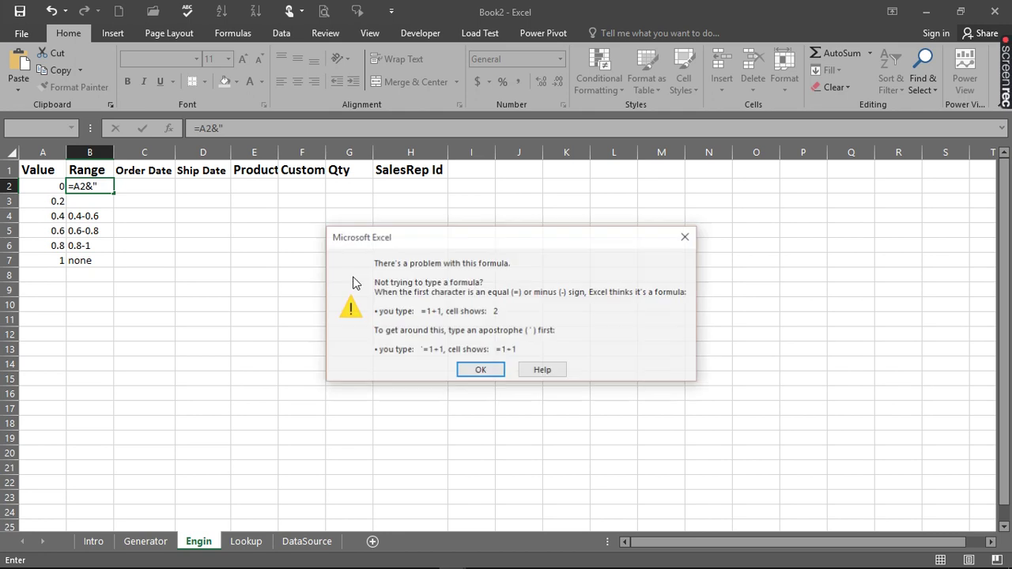
pyautogui.click(502, 375)
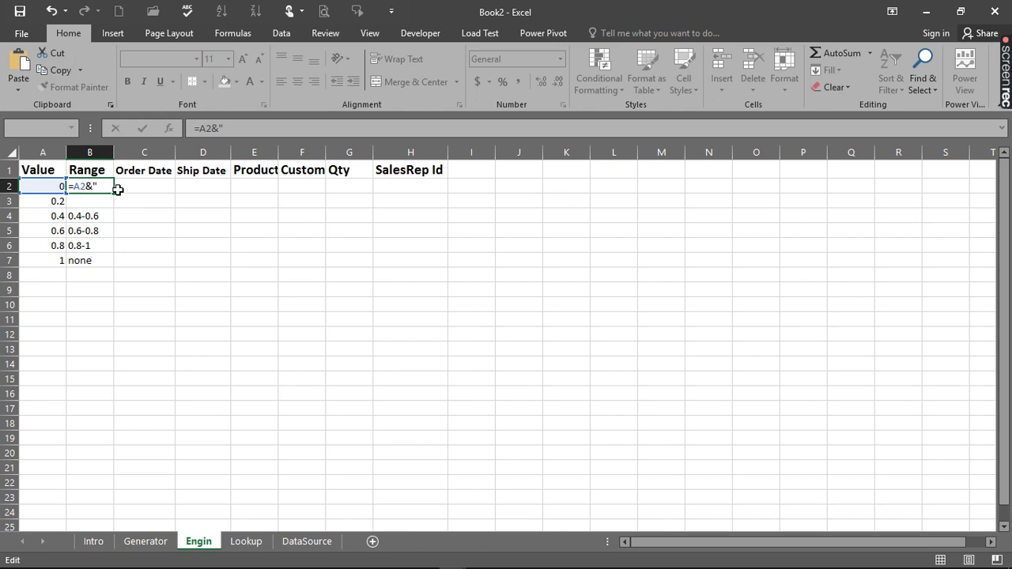
pyautogui.write('-"&')
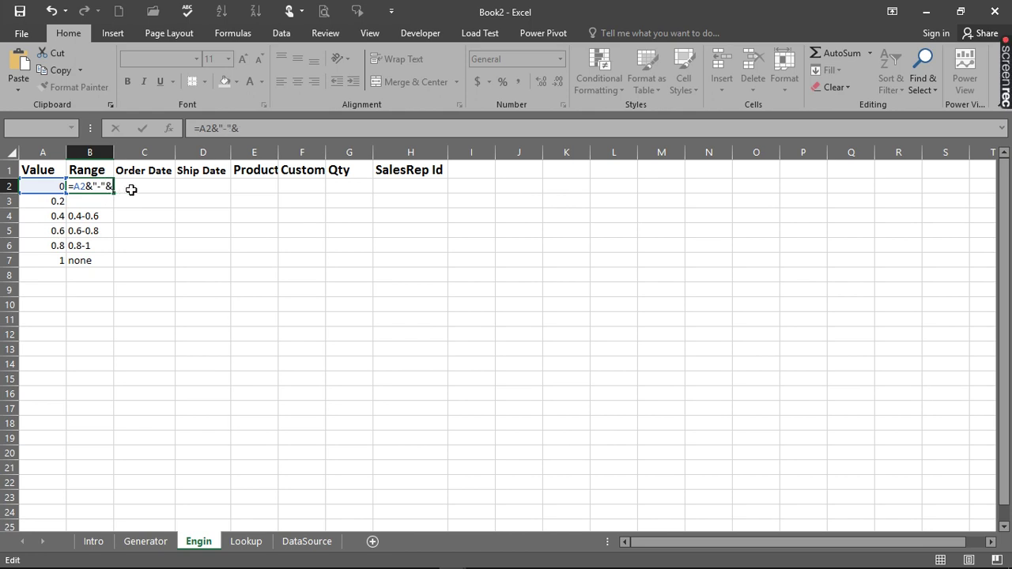
pyautogui.click(51, 203)
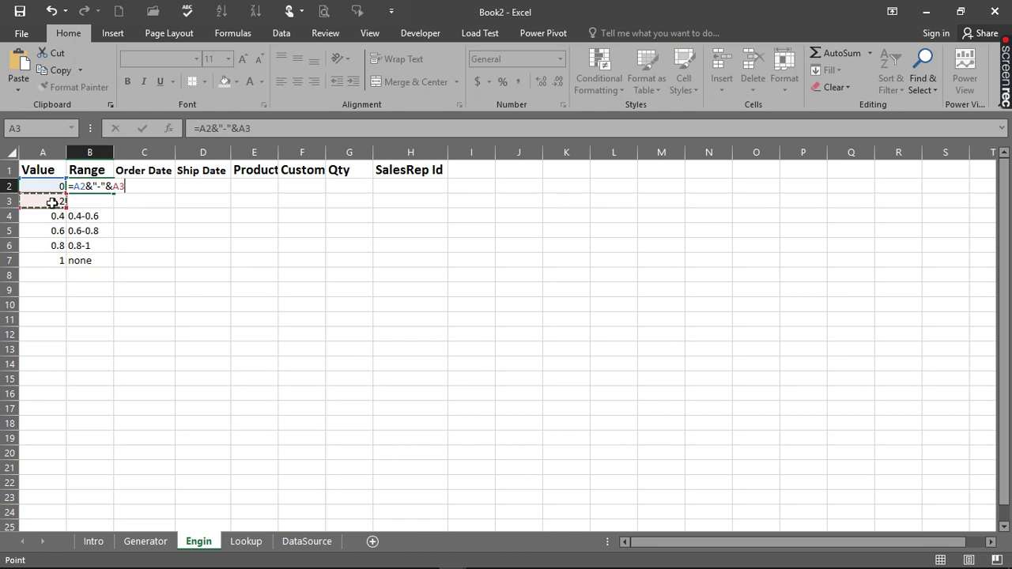
pyautogui.press('Return')
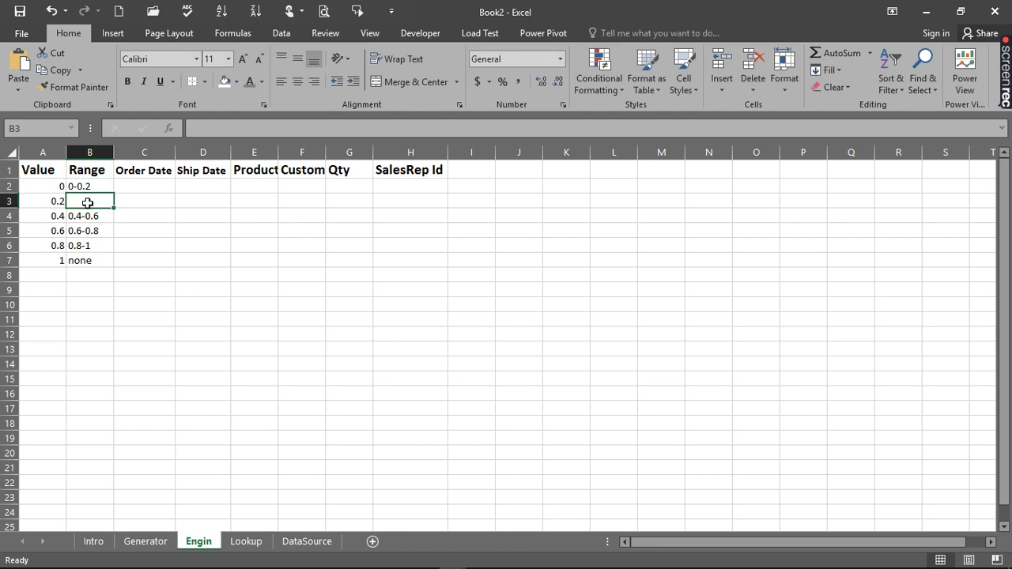
# - Enter the formula =A3&"-"&A4 in Range cell B3
pyautogui.write('=')
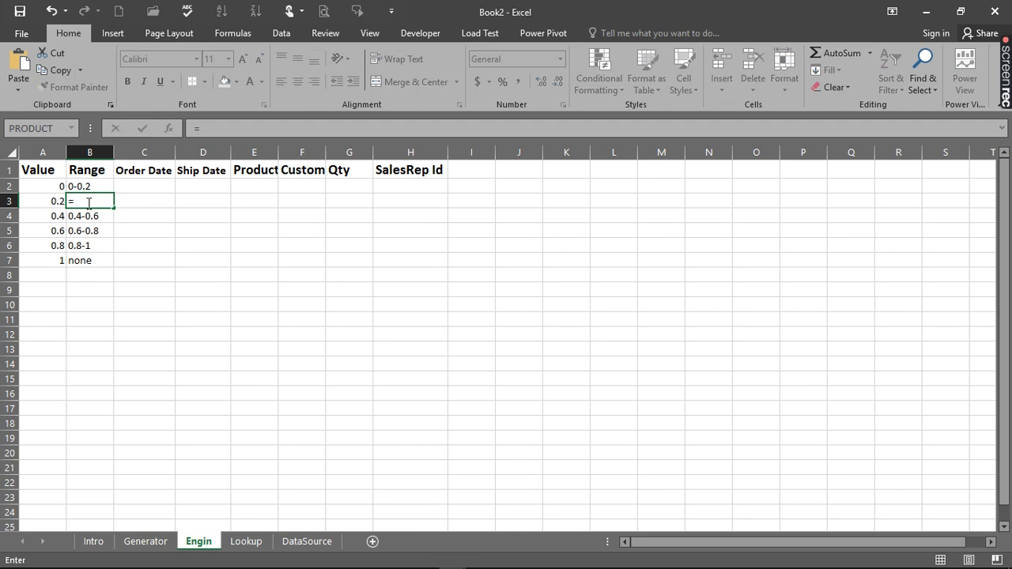
pyautogui.click(51, 202)
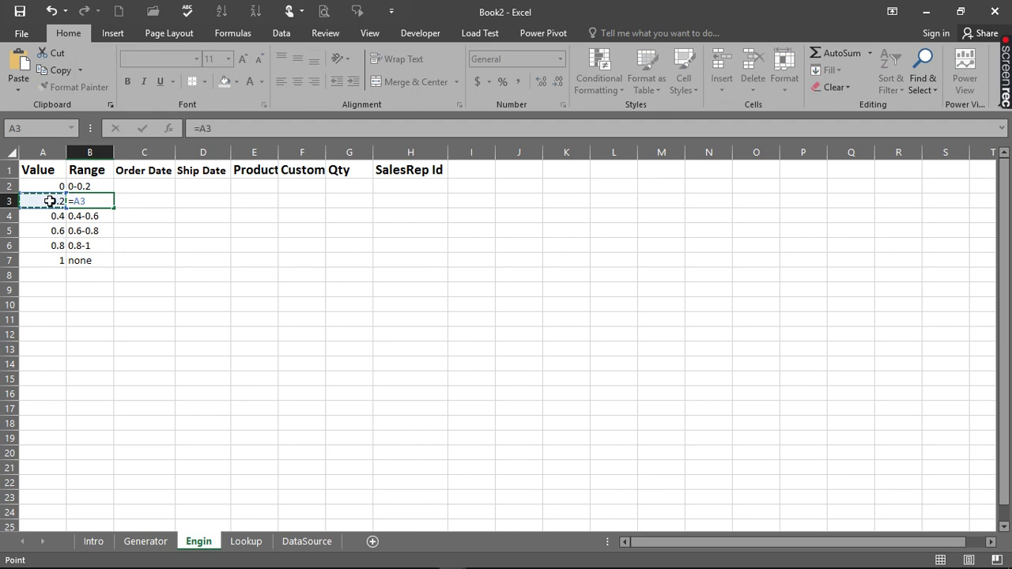
pyautogui.write('^')
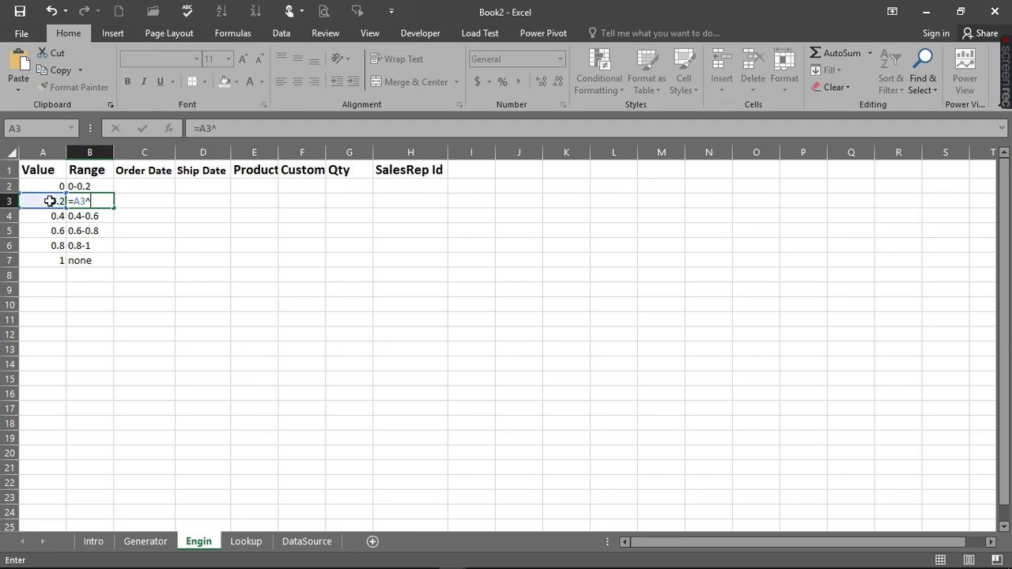
pyautogui.press('BackSpace')
pyautogui.write('&"')
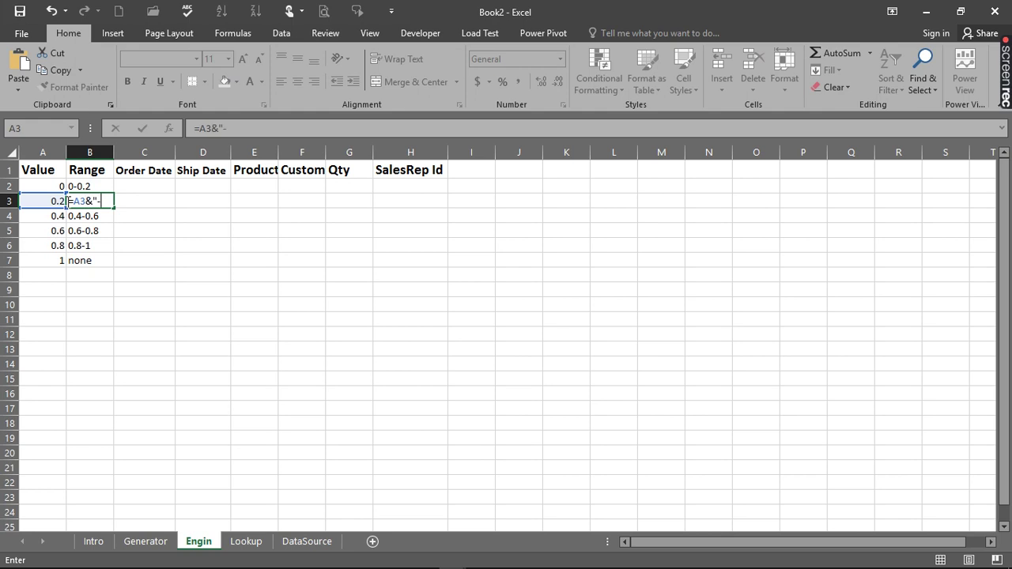
pyautogui.write('-"&')
pyautogui.click(56, 215)
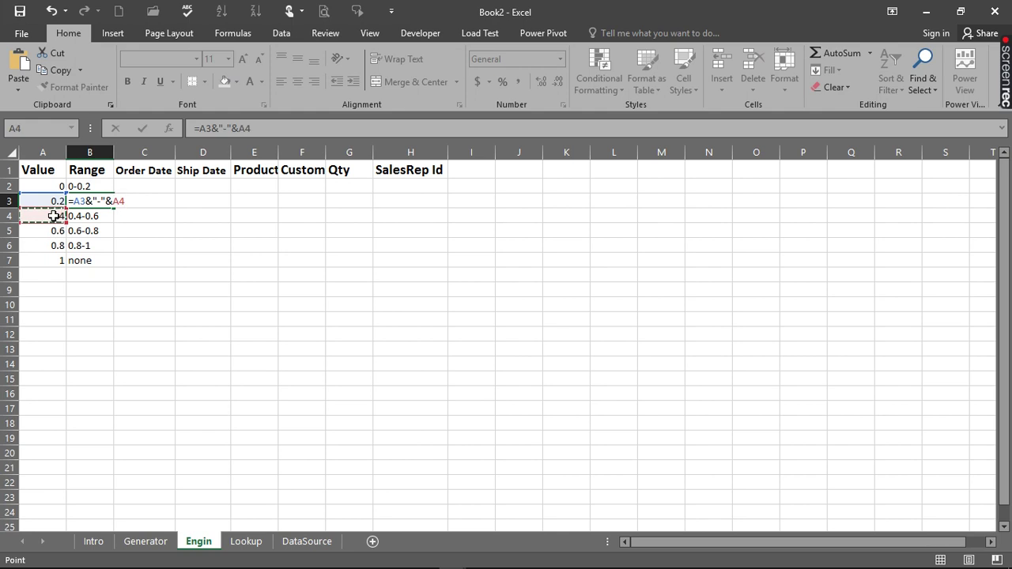
pyautogui.press('Return')
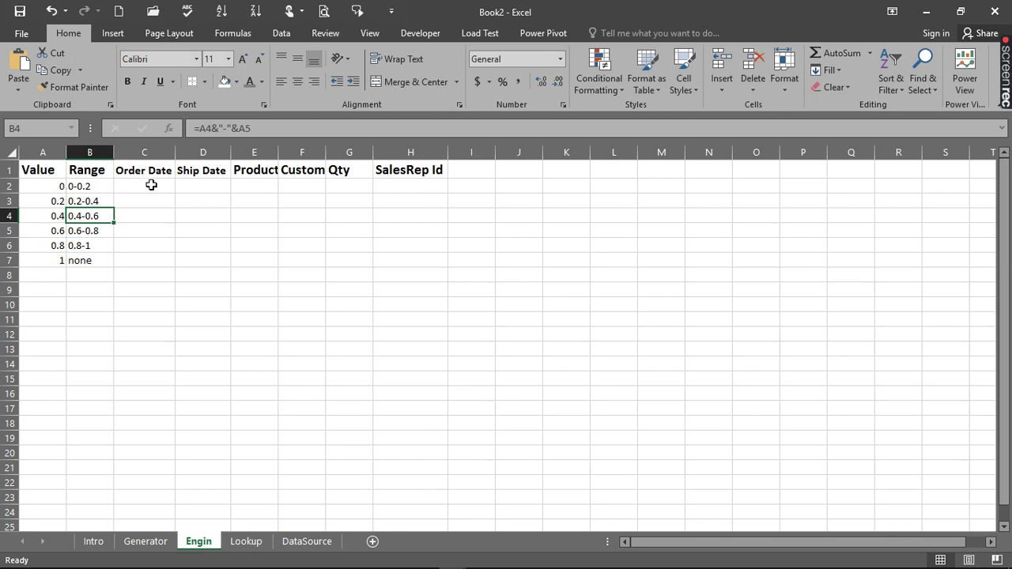
# - Copy the first five order and ship dates (I2:J6) from the Lookup sheet into C2:D6 of the Engin sheet
pyautogui.moveTo(151, 185); pyautogui.dragTo(184, 186)
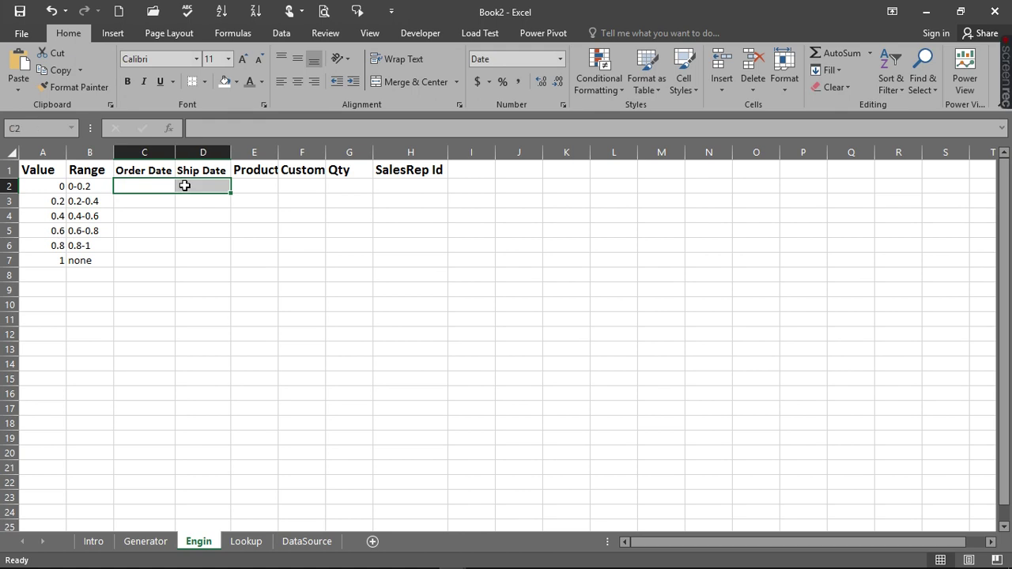
pyautogui.click(245, 541)
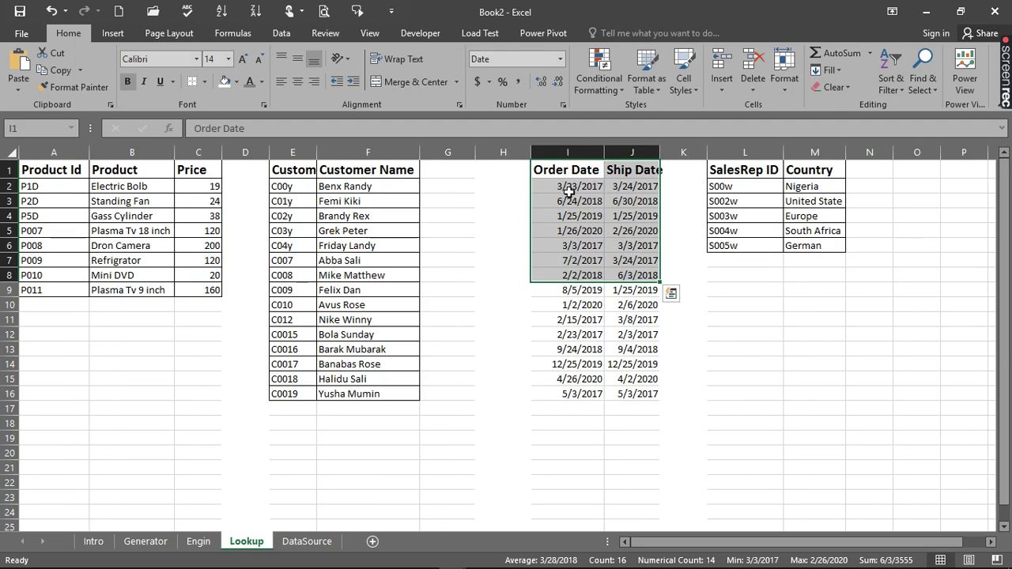
pyautogui.moveTo(568, 192); pyautogui.dragTo(626, 245)
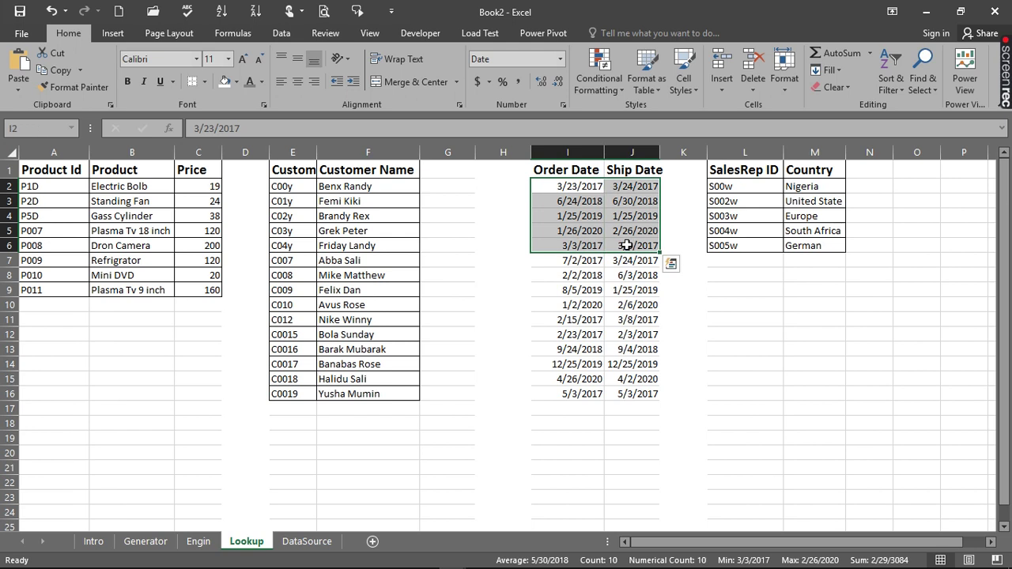
pyautogui.click(201, 547)
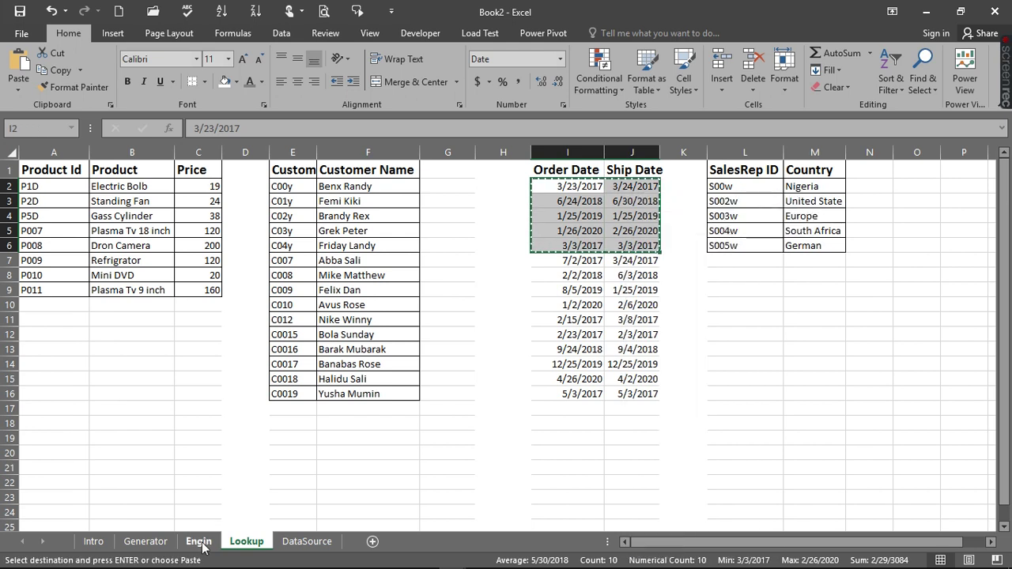
pyautogui.click(198, 543)
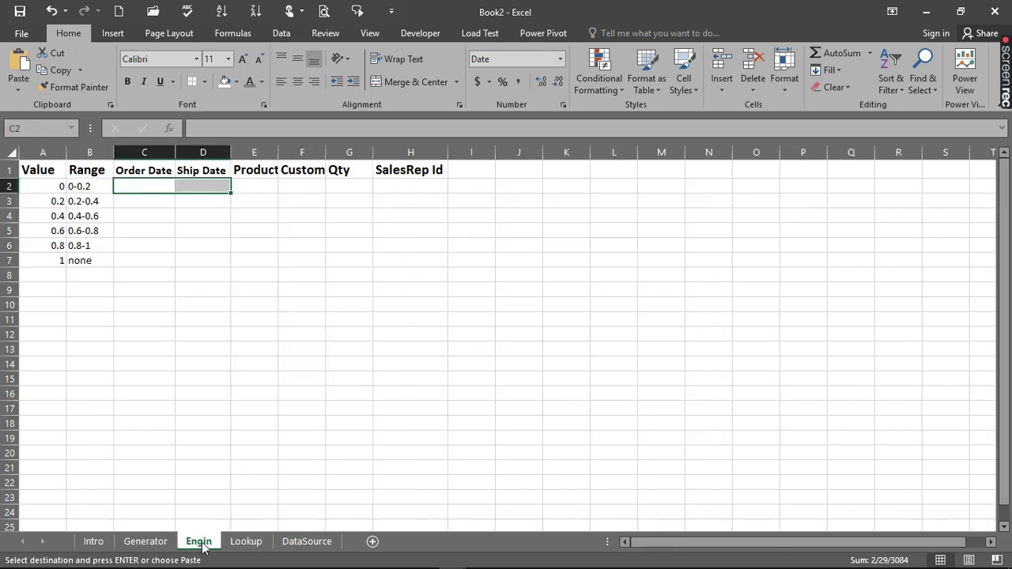
pyautogui.click(136, 190)
pyautogui.hotkey('ctrl', 'v')
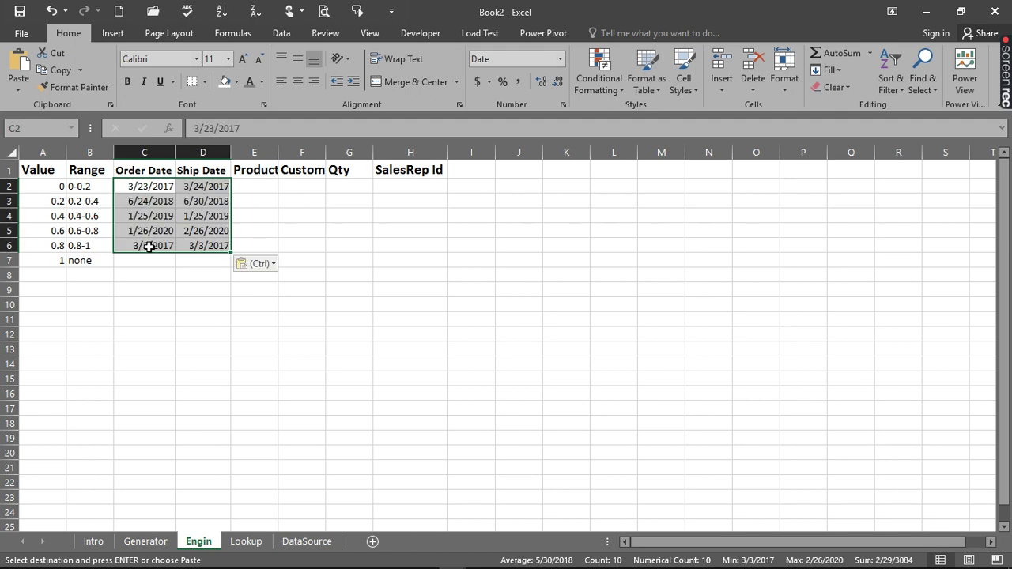
# - Copy the first five product IDs (A2:A6) from the Lookup sheet into E2:E6 of the Engin sheet
pyautogui.click(264, 185)
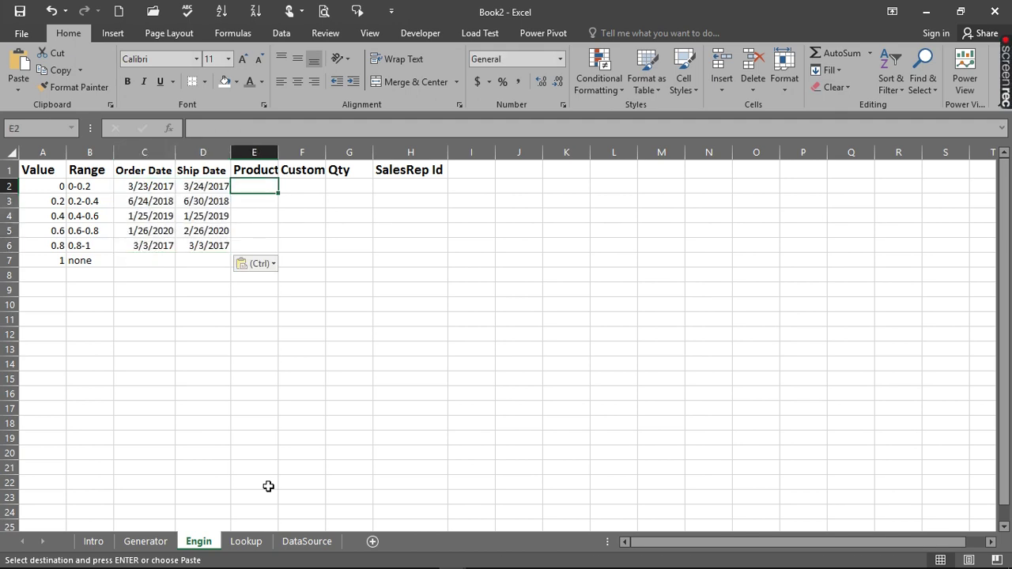
pyautogui.click(247, 541)
pyautogui.moveTo(36, 185); pyautogui.dragTo(38, 245)
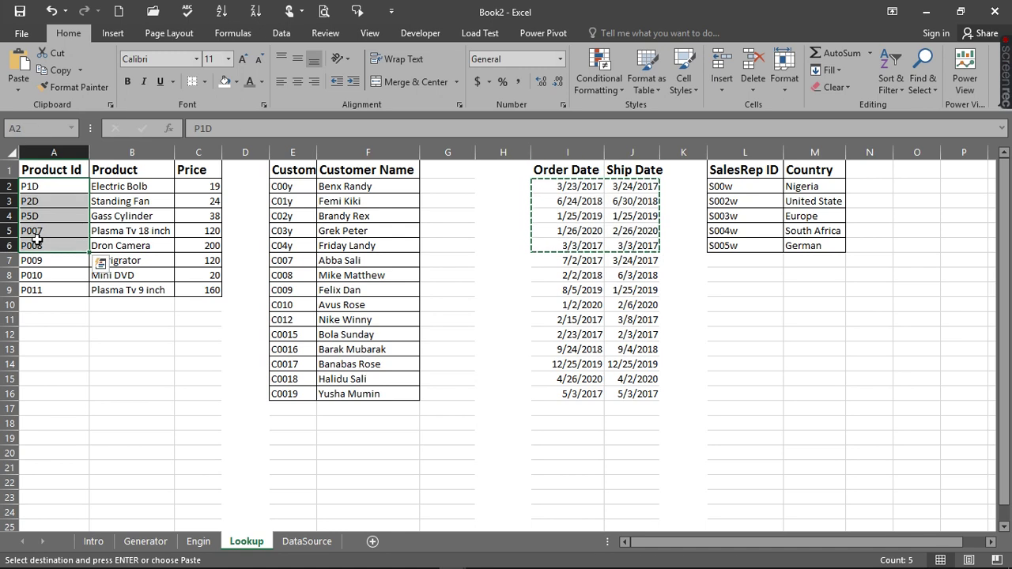
pyautogui.hotkey('ctrl', 'c')
pyautogui.click(198, 542)
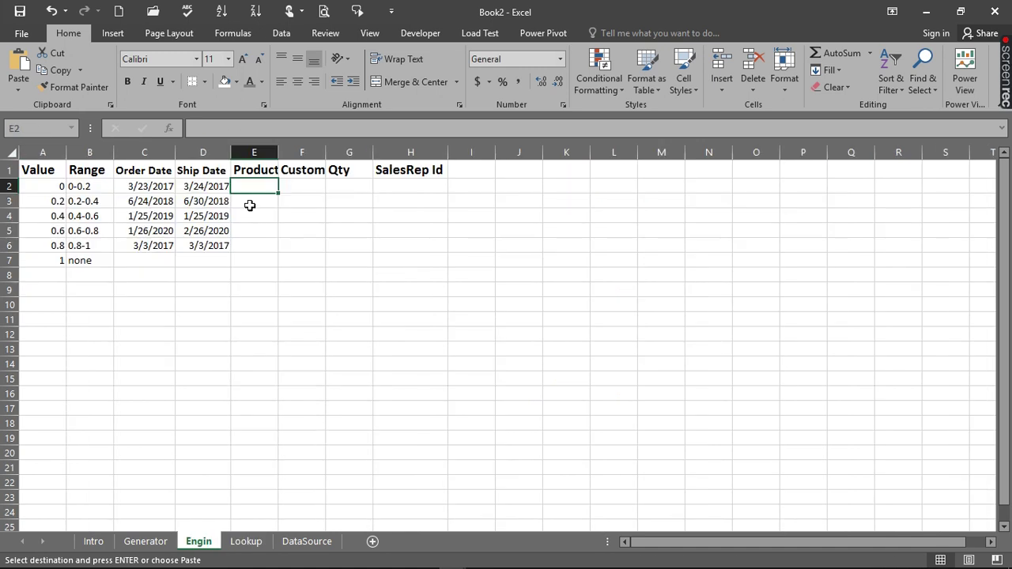
pyautogui.hotkey('ctrl', 'v')
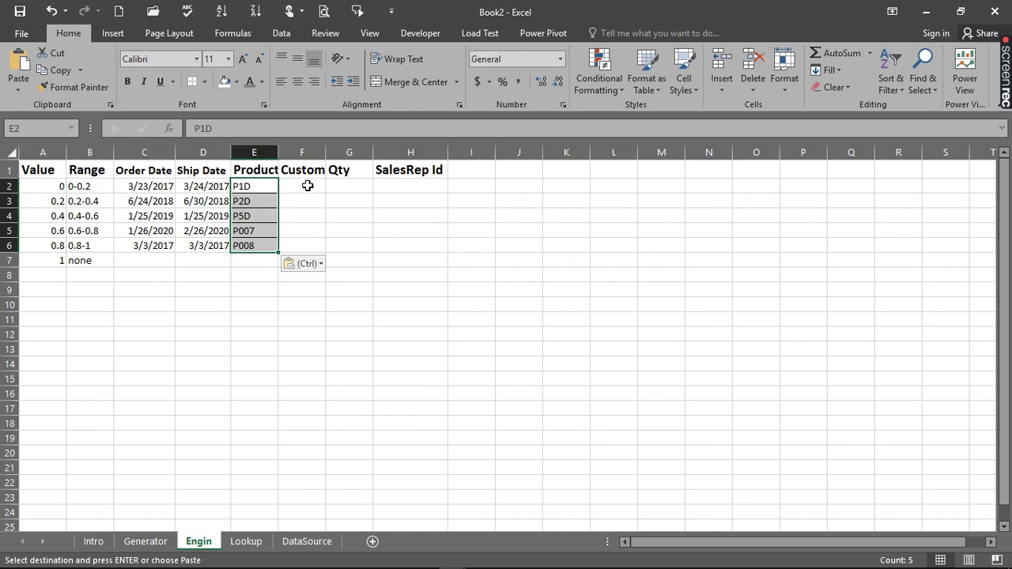
# - Copy the first five customer ID codes from the Lookup sheet's column E into F2:F6 of the Engin sheet
pyautogui.click(305, 186)
pyautogui.click(246, 541)
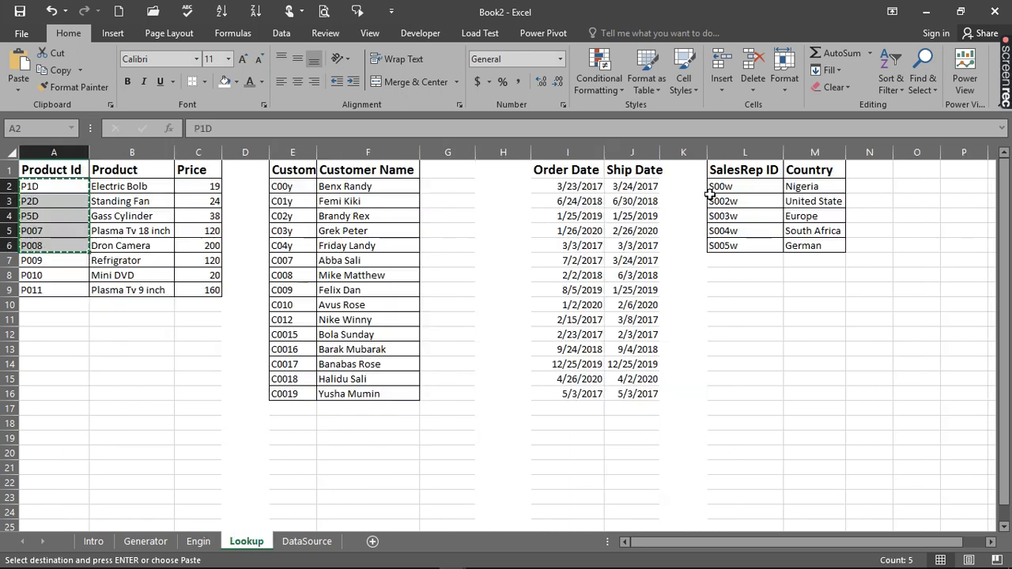
pyautogui.moveTo(294, 186); pyautogui.dragTo(289, 245)
pyautogui.hotkey('ctrl', 'c')
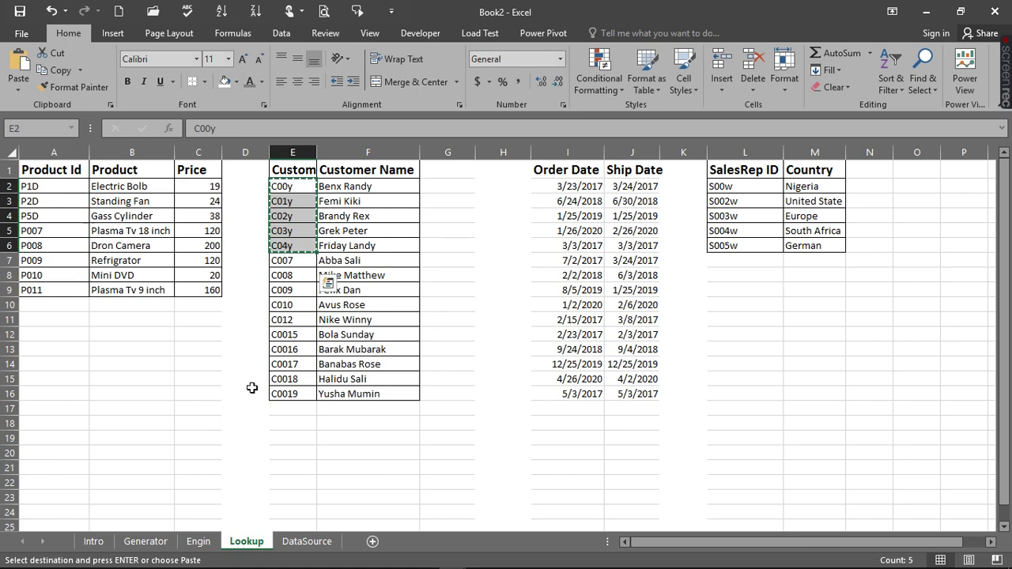
pyautogui.hotkey('shift', 'F10')
pyautogui.press('Escape')
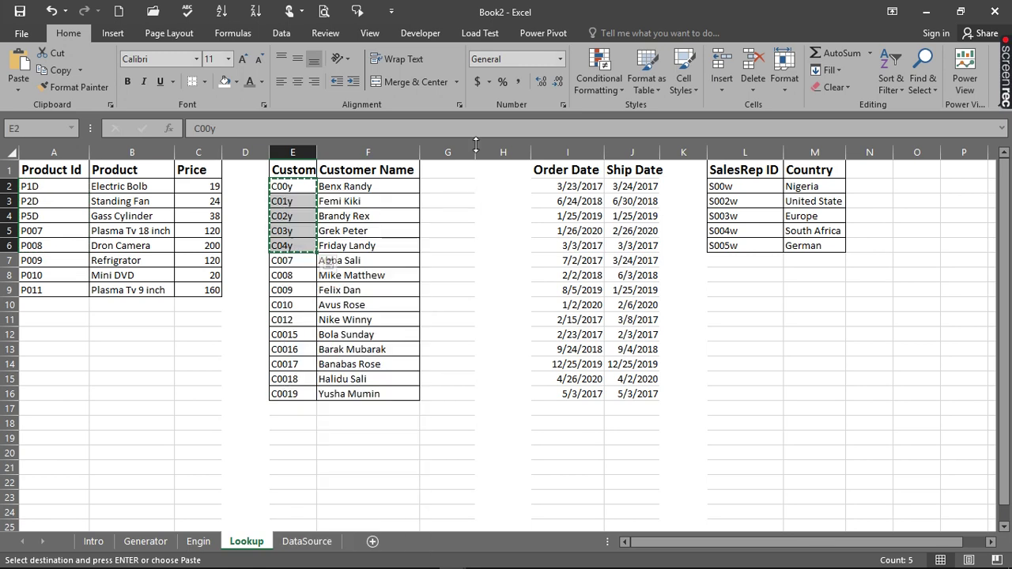
pyautogui.click(196, 541)
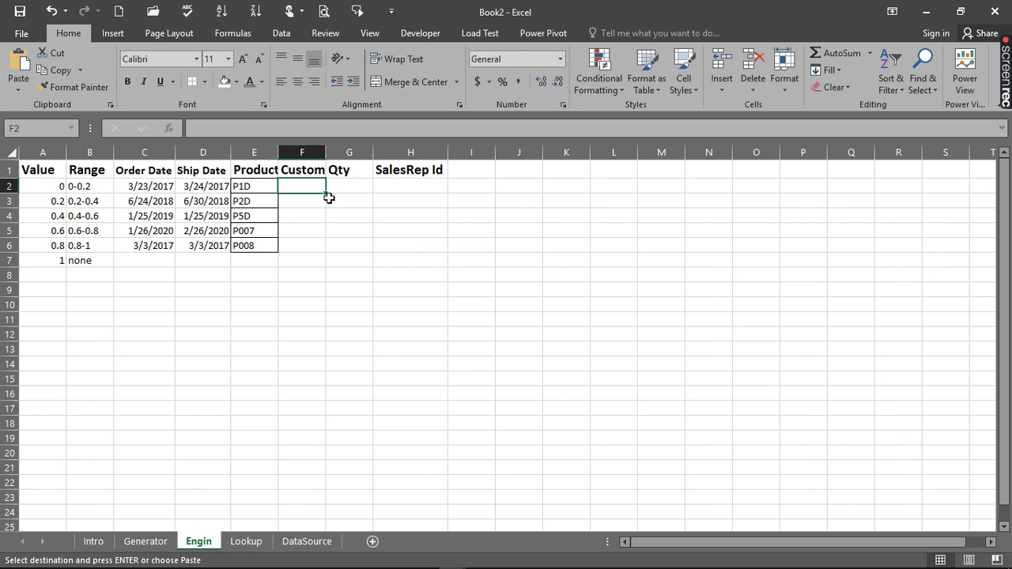
pyautogui.hotkey('ctrl', 'v')
# - Fill the Qty column in G2:G6 with 500, 5, 45, 3 and 2000
pyautogui.click(343, 176)
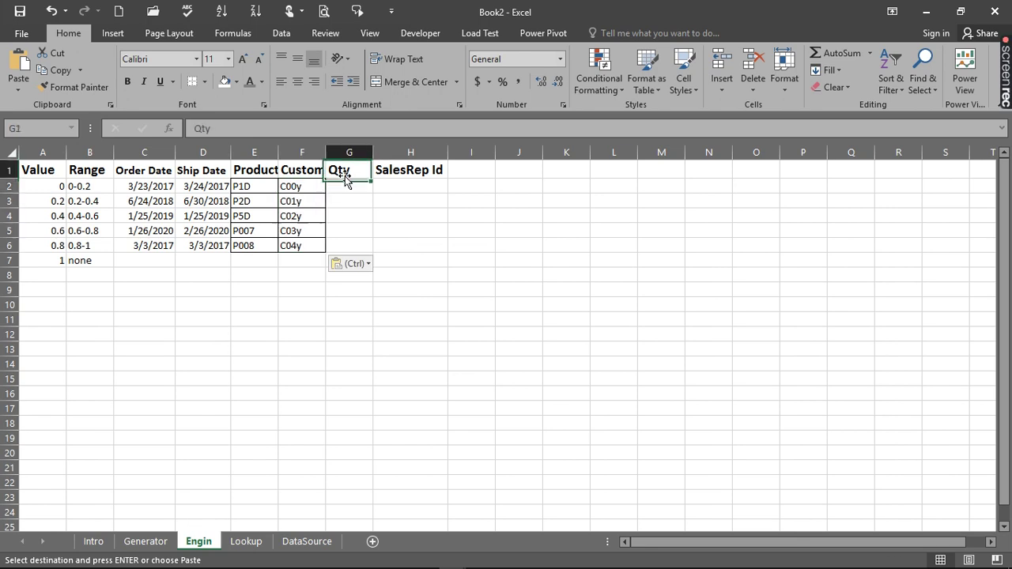
pyautogui.click(343, 184)
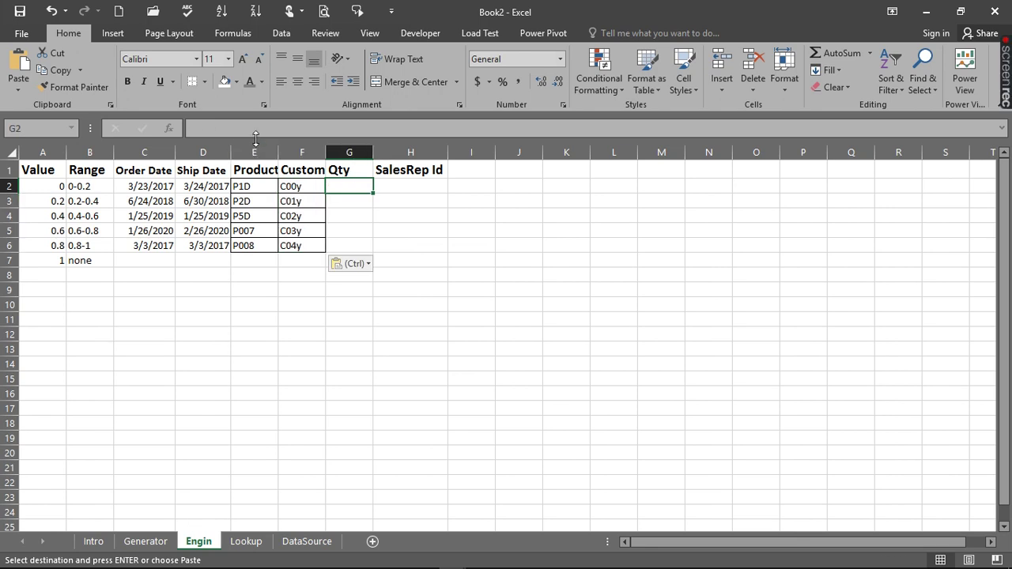
pyautogui.write('500')
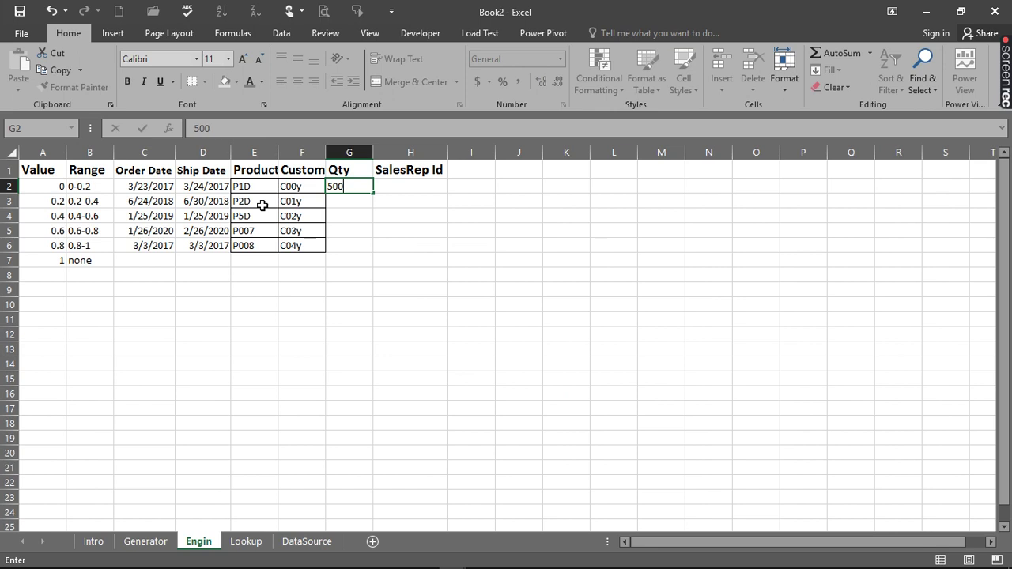
pyautogui.click(356, 201)
pyautogui.write('5')
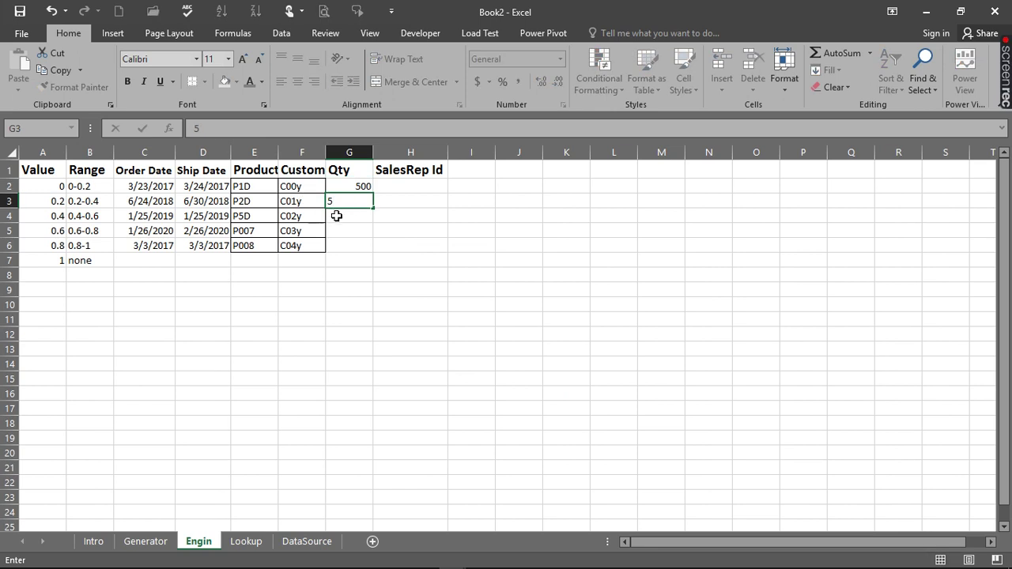
pyautogui.click(336, 215)
pyautogui.write('45')
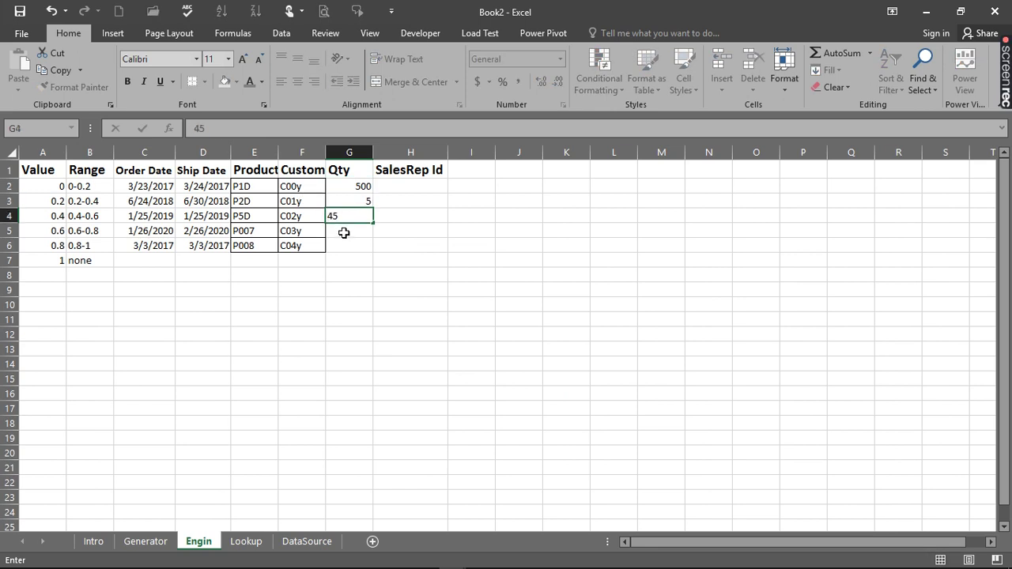
pyautogui.click(344, 233)
pyautogui.write('3')
pyautogui.click(352, 246)
pyautogui.write('2000')
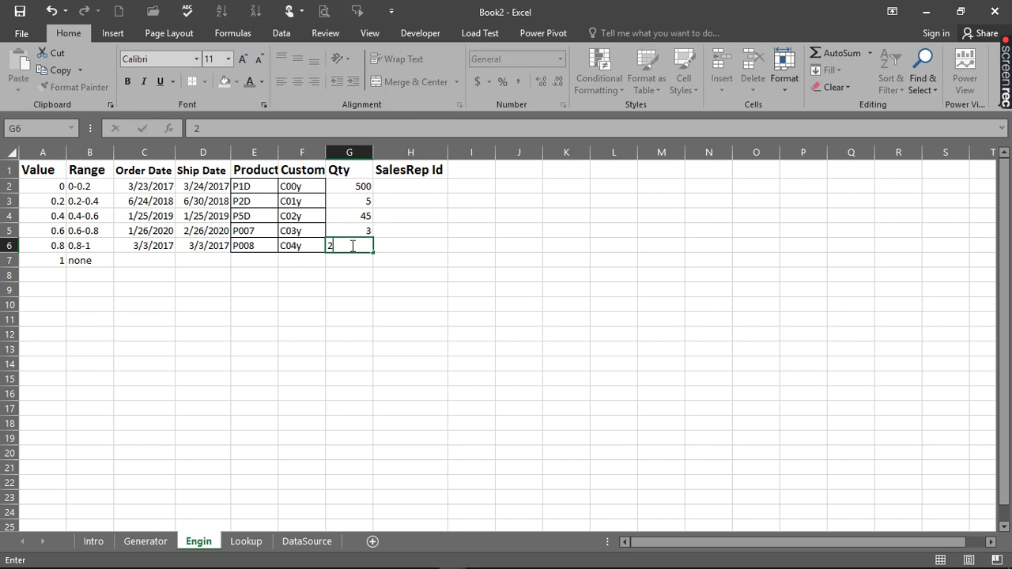
# - Copy the five sales rep IDs (L2:L6) from the Lookup sheet into H2:H6 of the Engin sheet
pyautogui.click(400, 185)
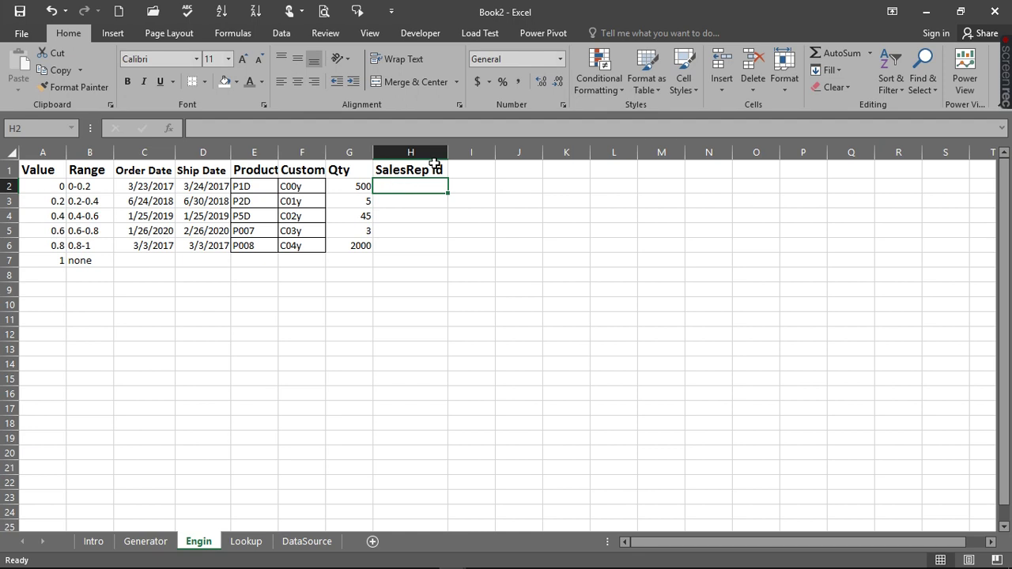
pyautogui.click(246, 542)
pyautogui.moveTo(750, 189); pyautogui.dragTo(743, 246)
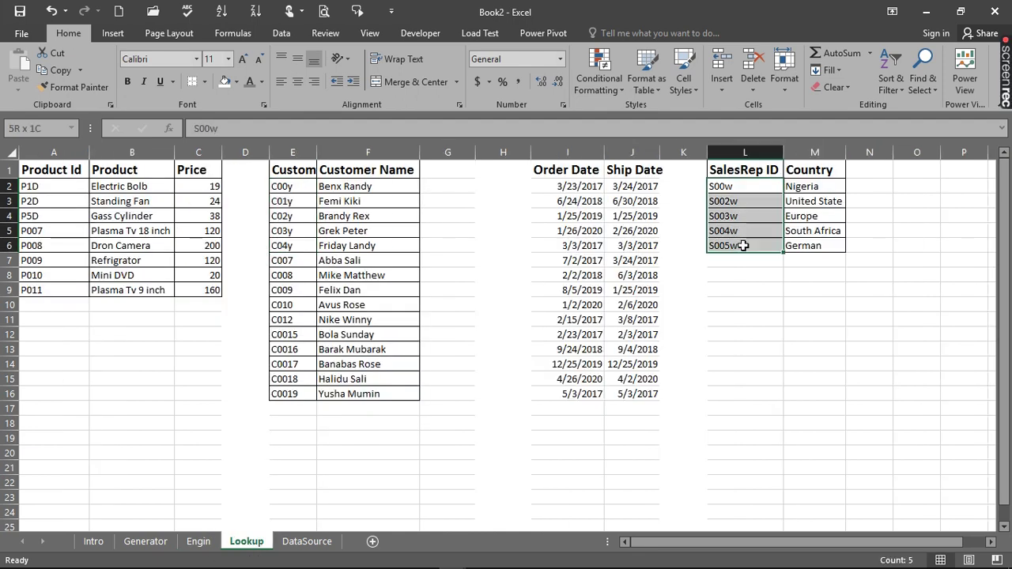
pyautogui.hotkey('ctrl', 'c')
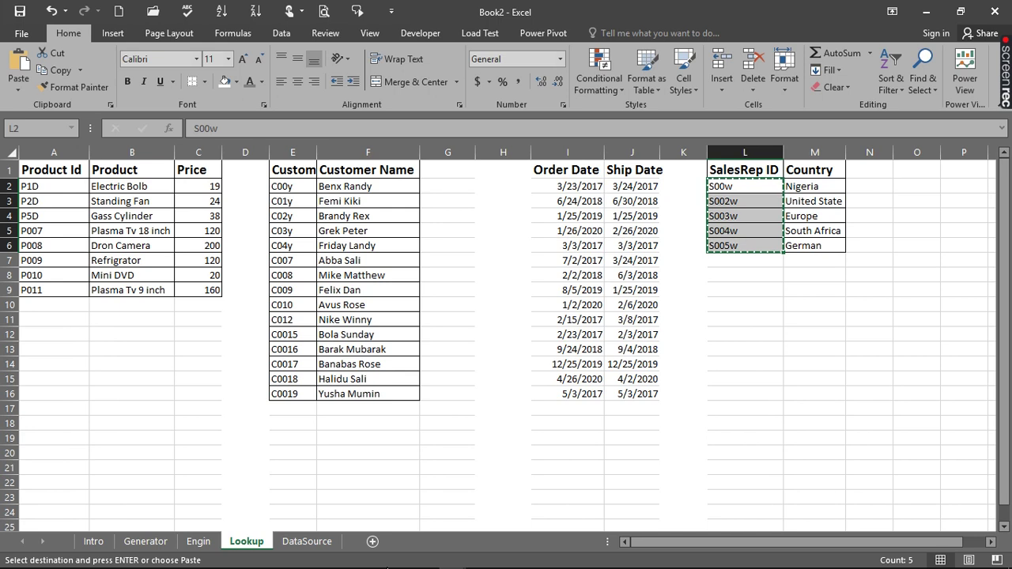
pyautogui.click(198, 542)
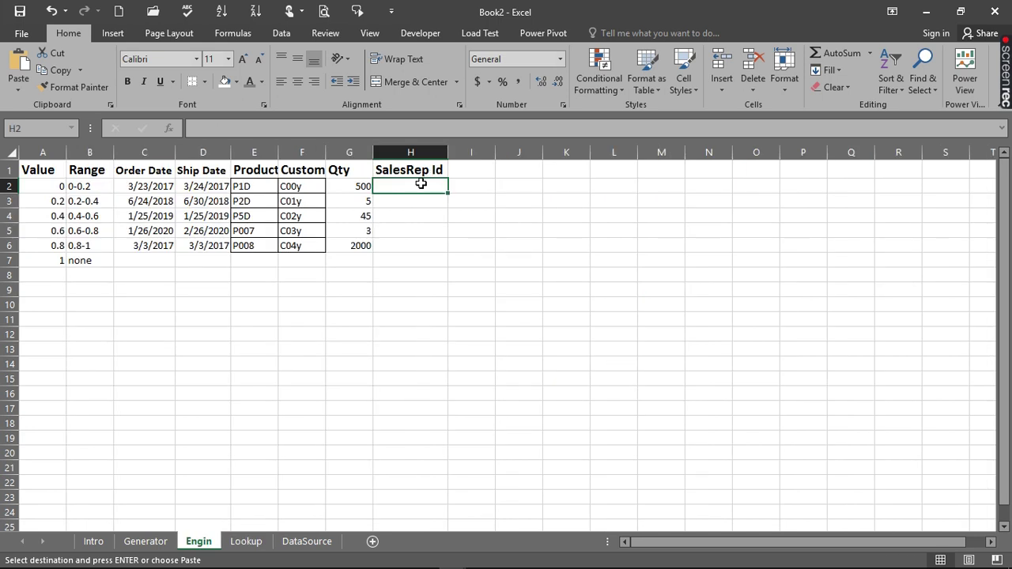
pyautogui.hotkey('ctrl', 'v')
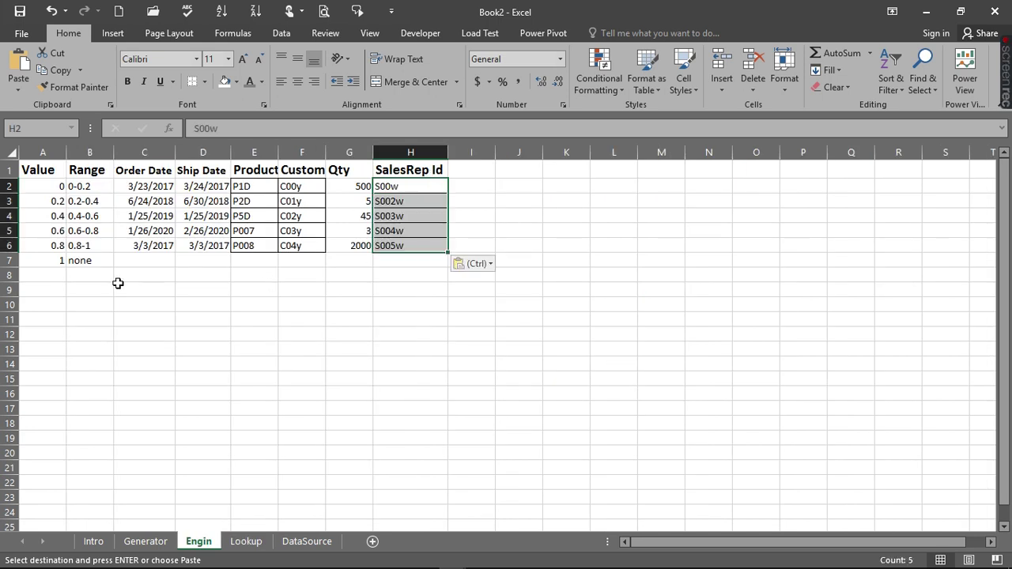
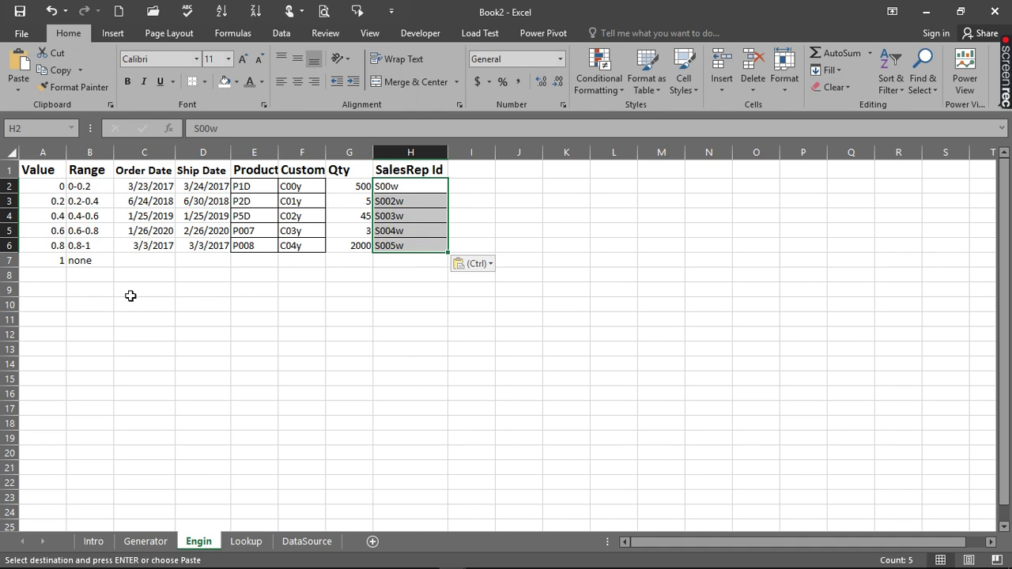
pyautogui.click(132, 293)
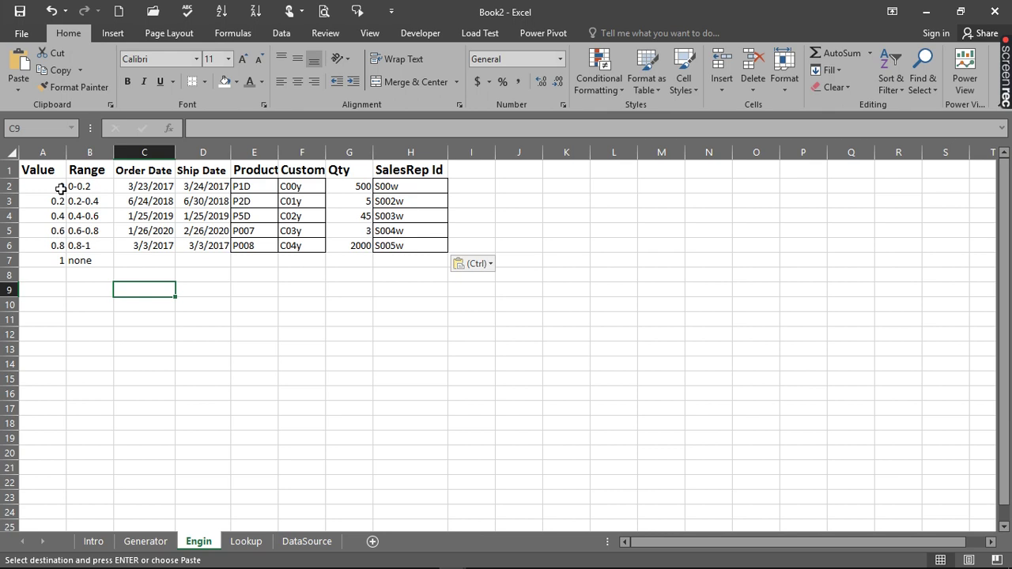
# - Define the name Engine for the range A2:G7 on the Engin sheet
pyautogui.moveTo(57, 185); pyautogui.dragTo(357, 249)
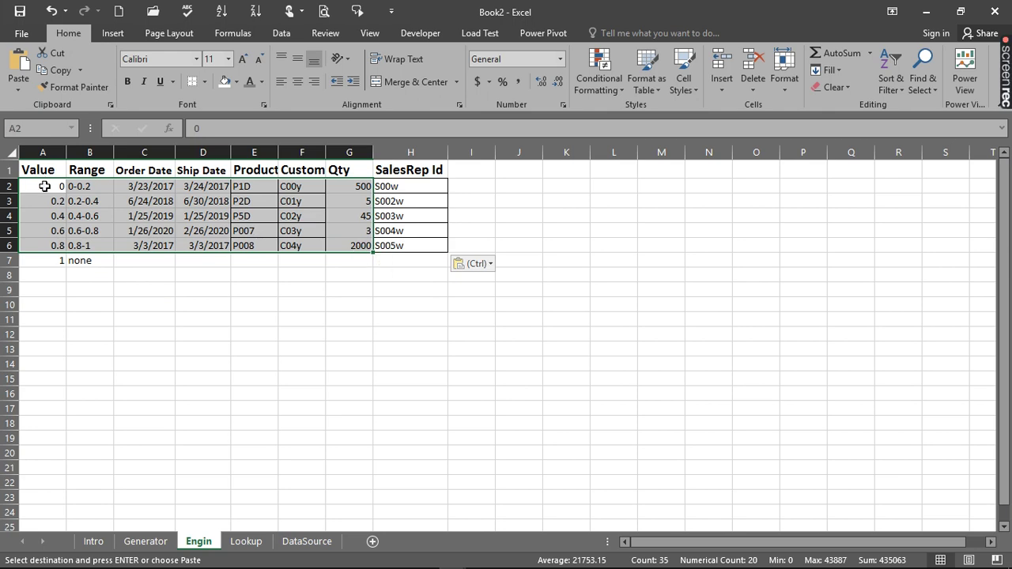
pyautogui.moveTo(44, 186); pyautogui.dragTo(346, 255)
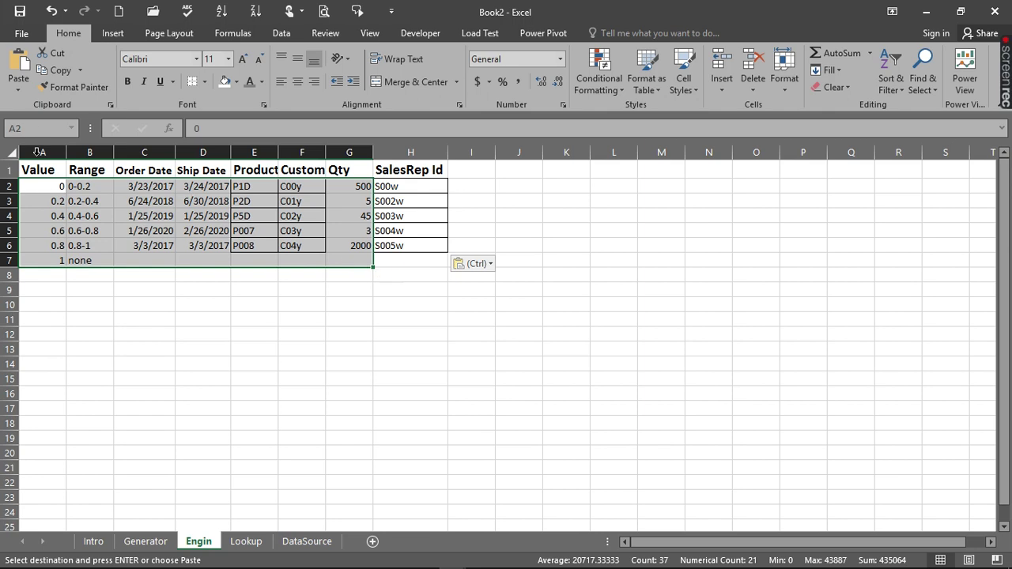
pyautogui.click(40, 128)
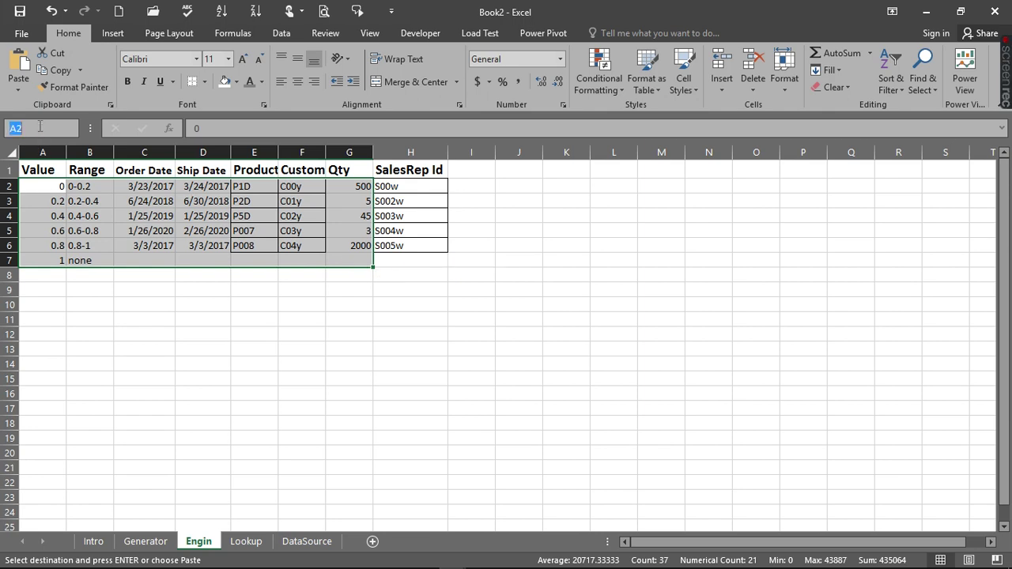
pyautogui.write('S00w')
pyautogui.press('Return')
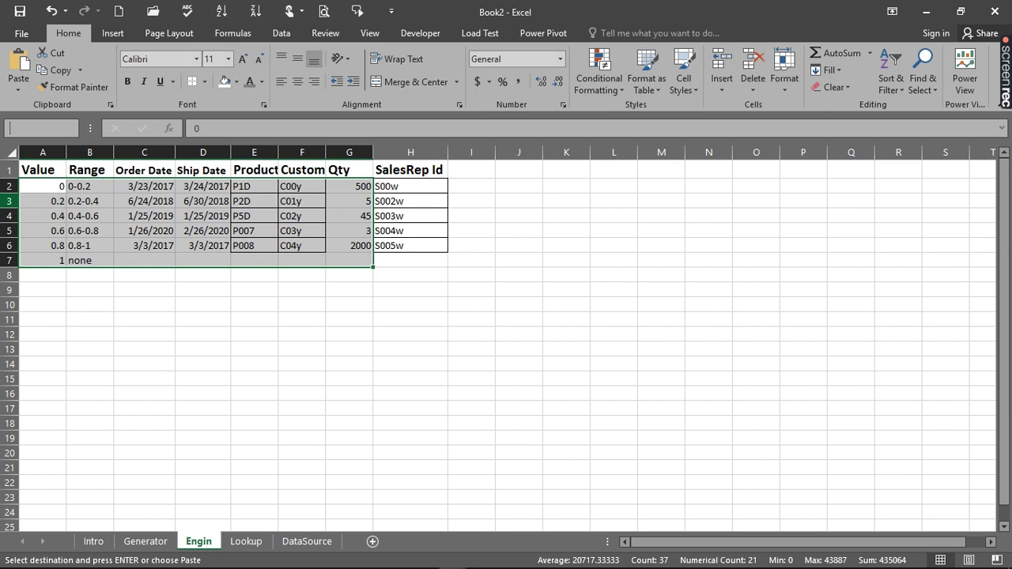
pyautogui.write('Engine')
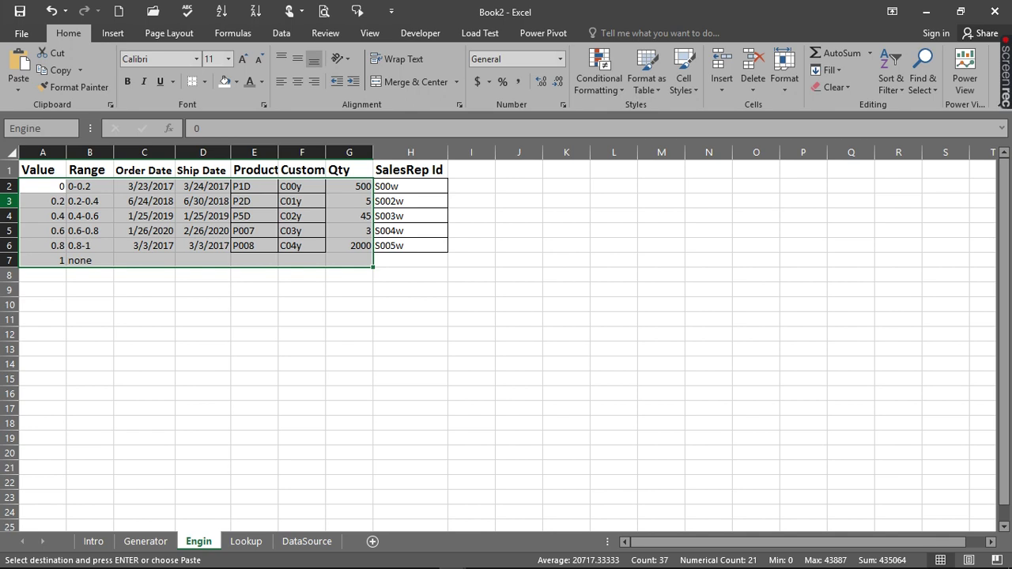
pyautogui.press('Return')
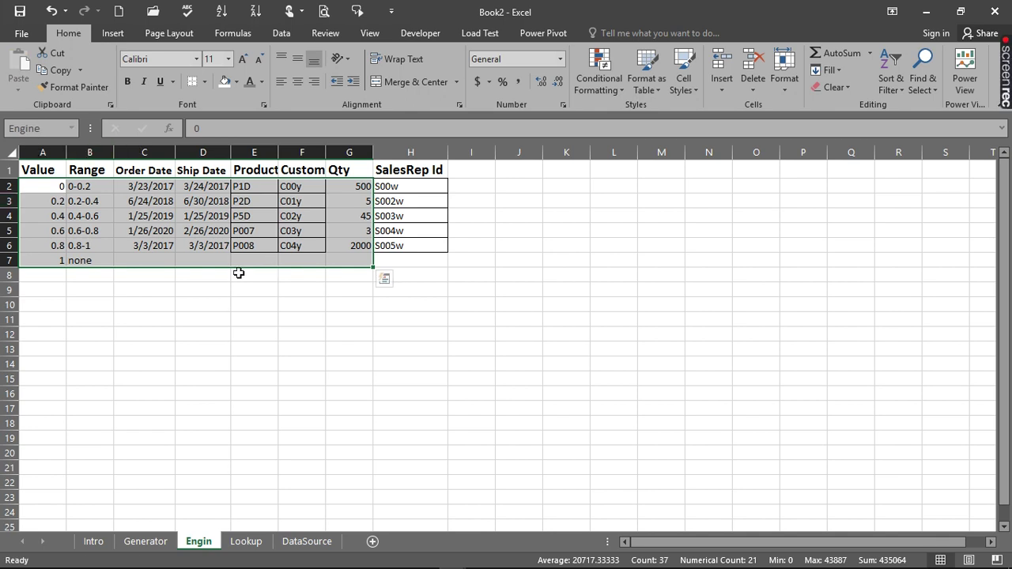
pyautogui.click(192, 293)
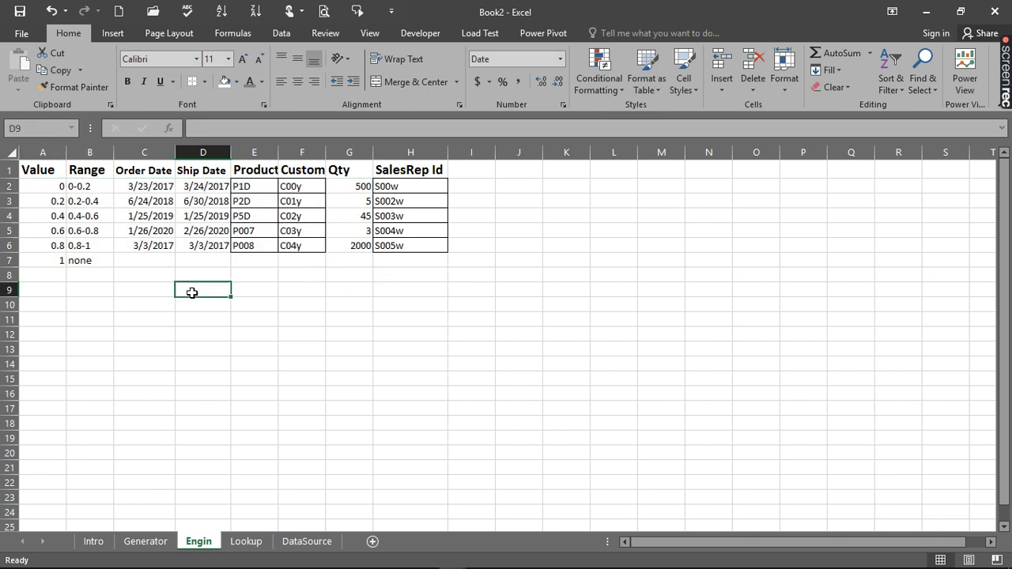
# - Enter the formula =RAND() in cell B2 under Random 1 on the Generator sheet
pyautogui.click(131, 542)
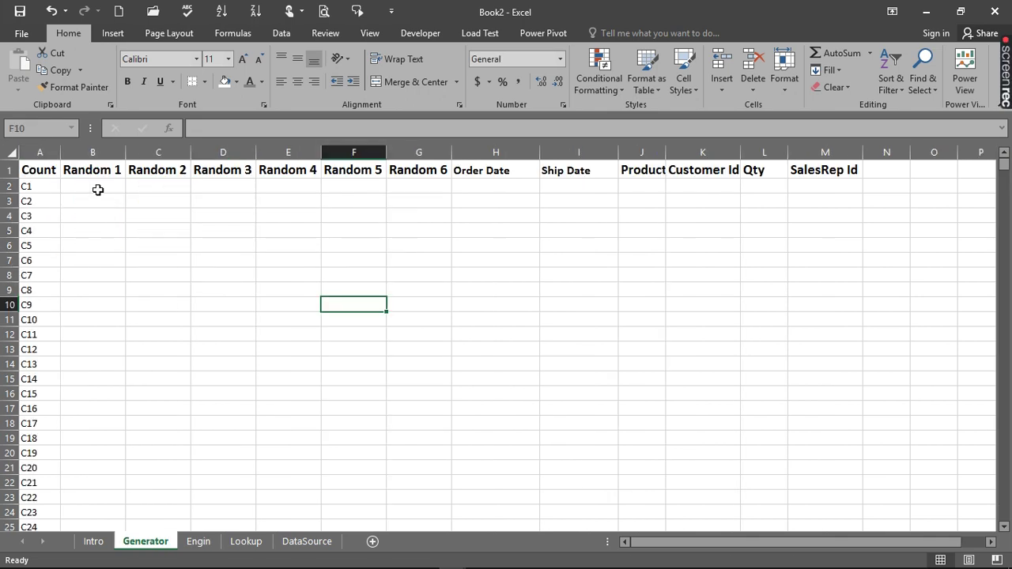
pyautogui.click(74, 187)
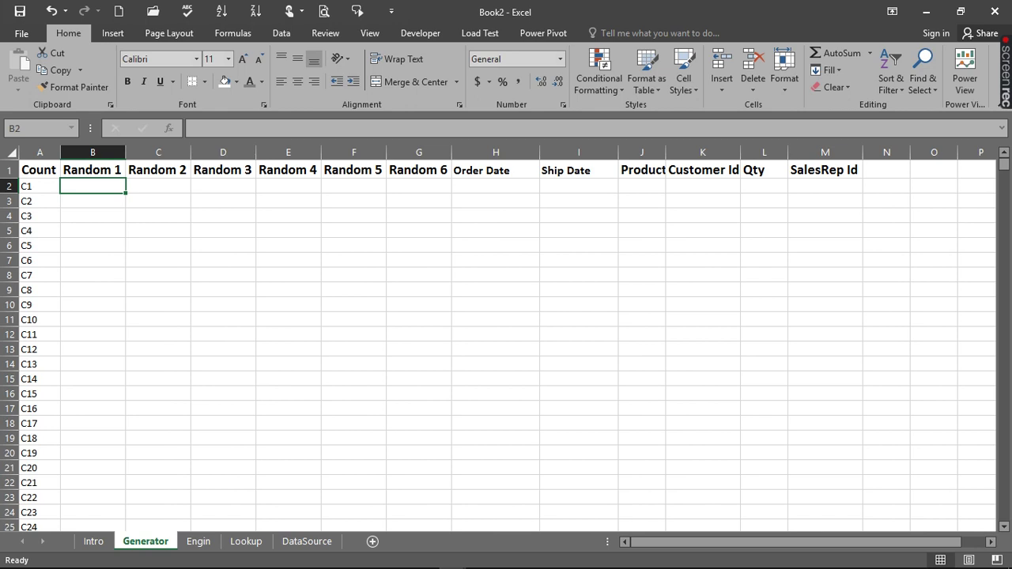
pyautogui.write('=rand')
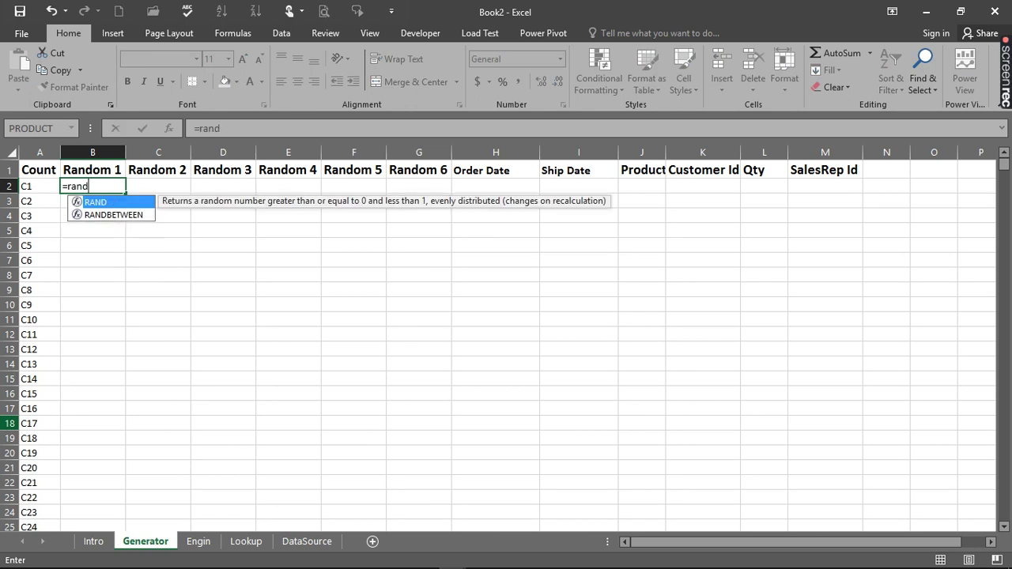
pyautogui.press('Tab')
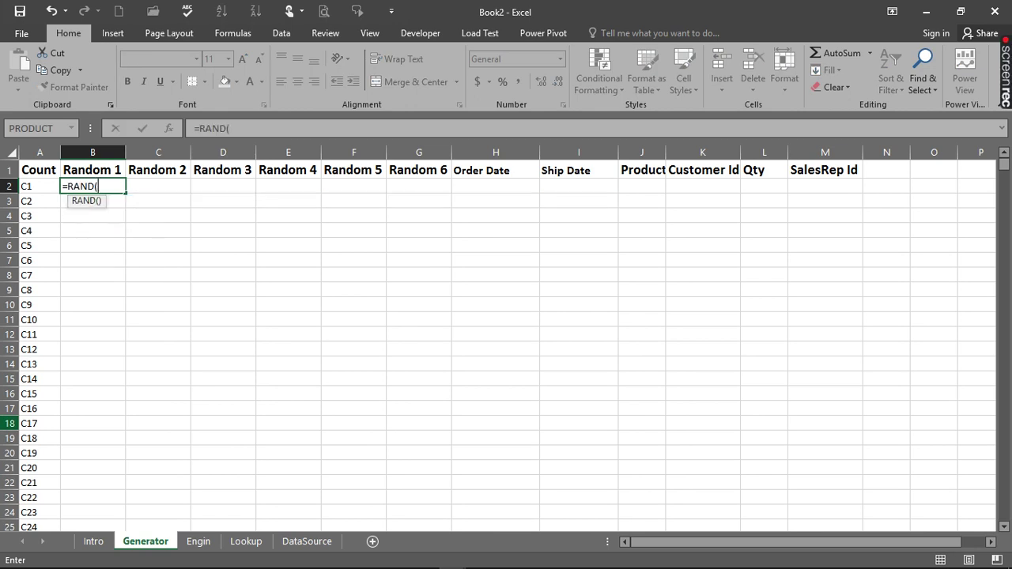
pyautogui.write(')')
pyautogui.press('Return')
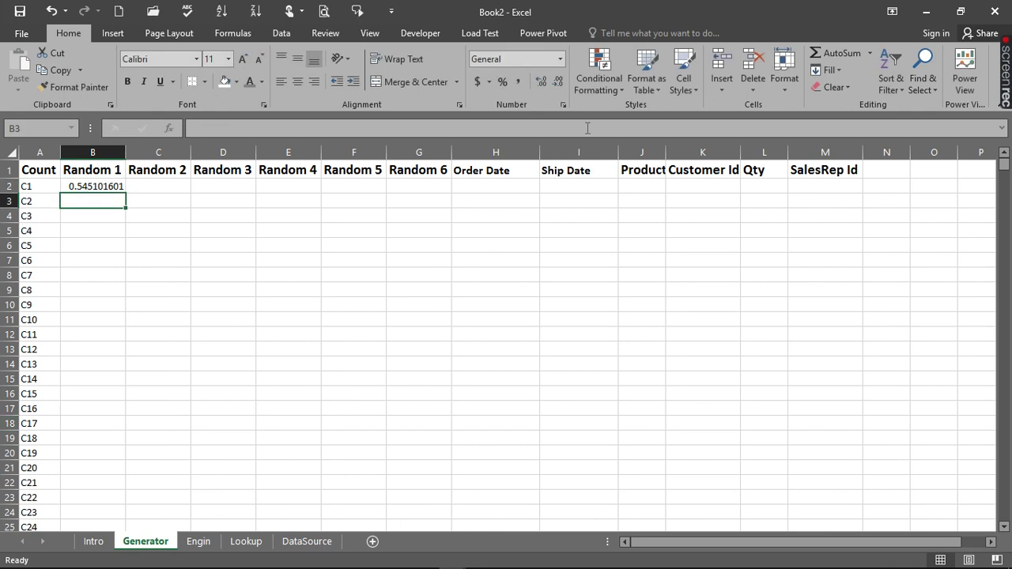
# - Fill the RAND formula from B2 across to G2 and down all the counted rows
pyautogui.click(114, 186)
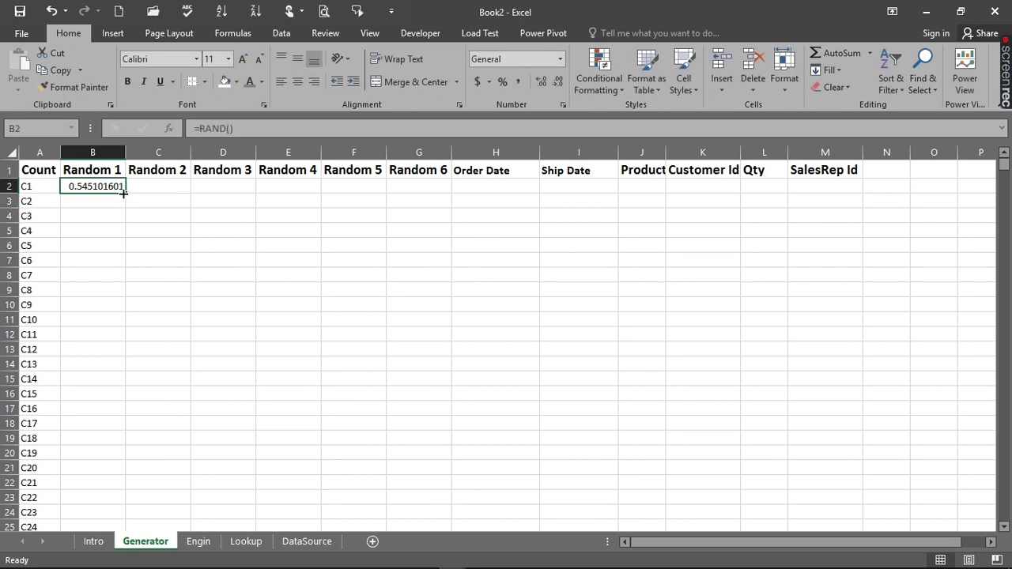
pyautogui.moveTo(125, 193); pyautogui.dragTo(448, 198)
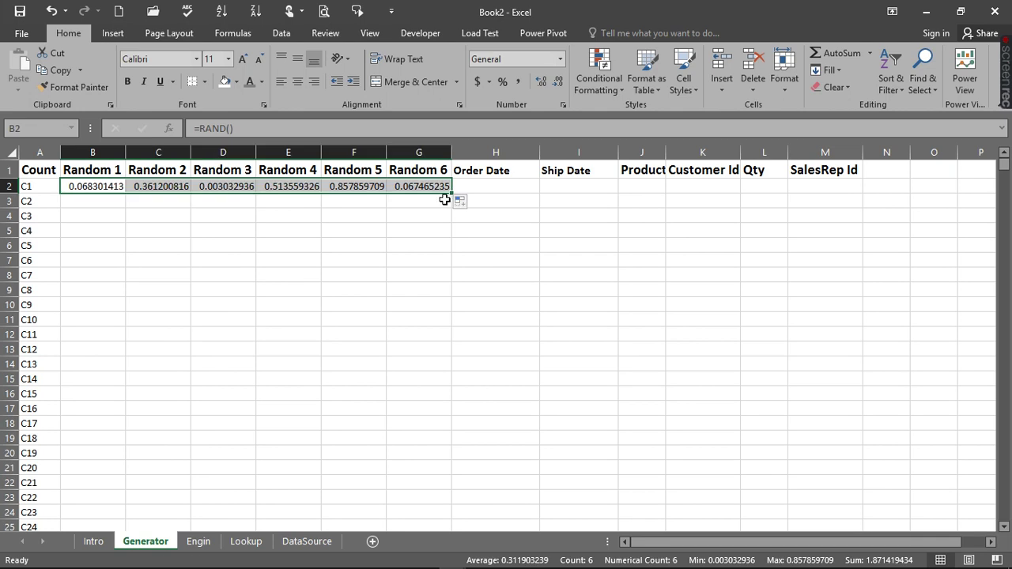
pyautogui.doubleClick(451, 192)
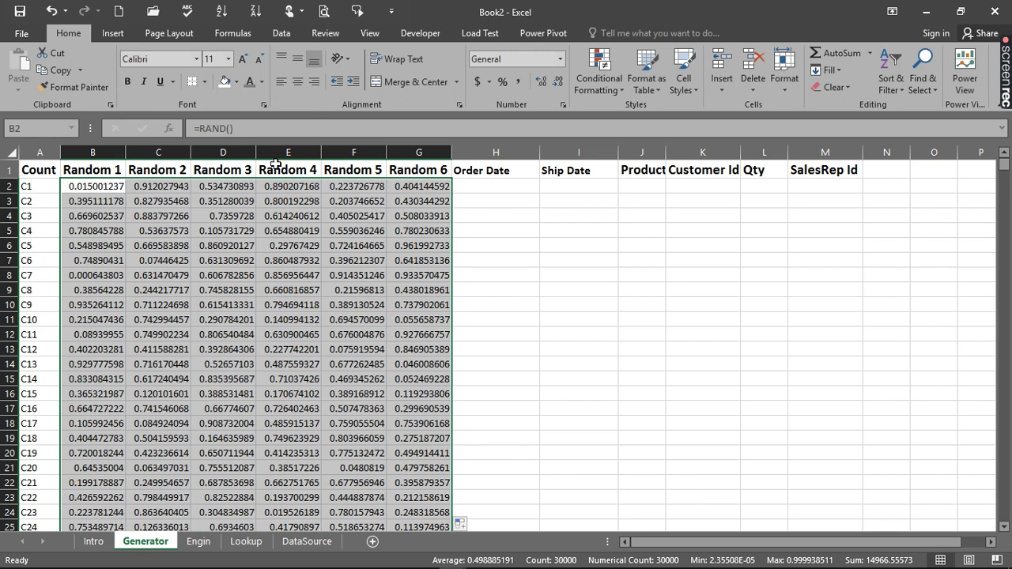
pyautogui.click(280, 183)
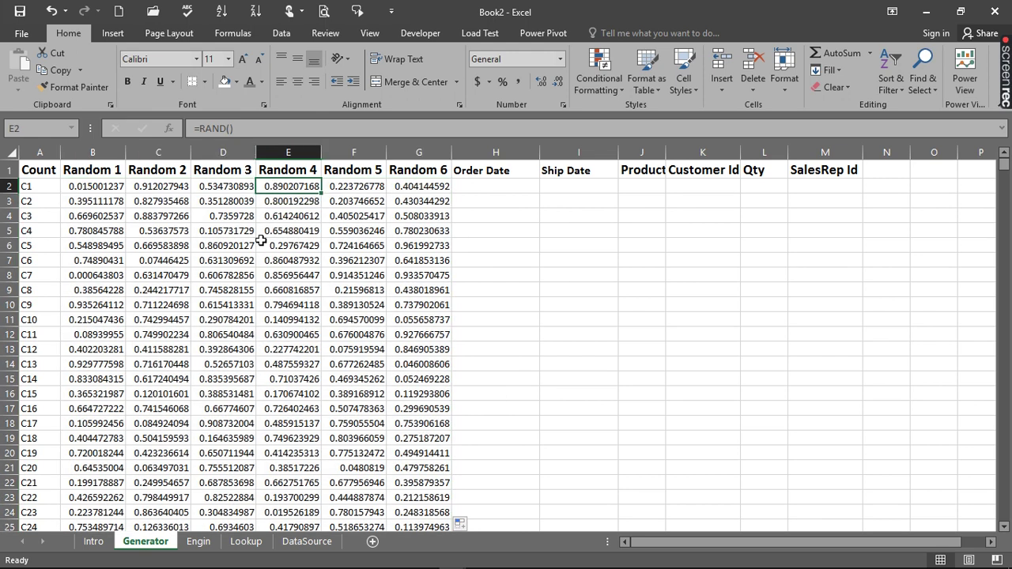
# - Check how far down the Count and Random columns extend on the Generator sheet, and return to row 1
pyautogui.hotkey('ctrl', 'Down')
pyautogui.click(158, 286)
pyautogui.rightClick(158, 286)
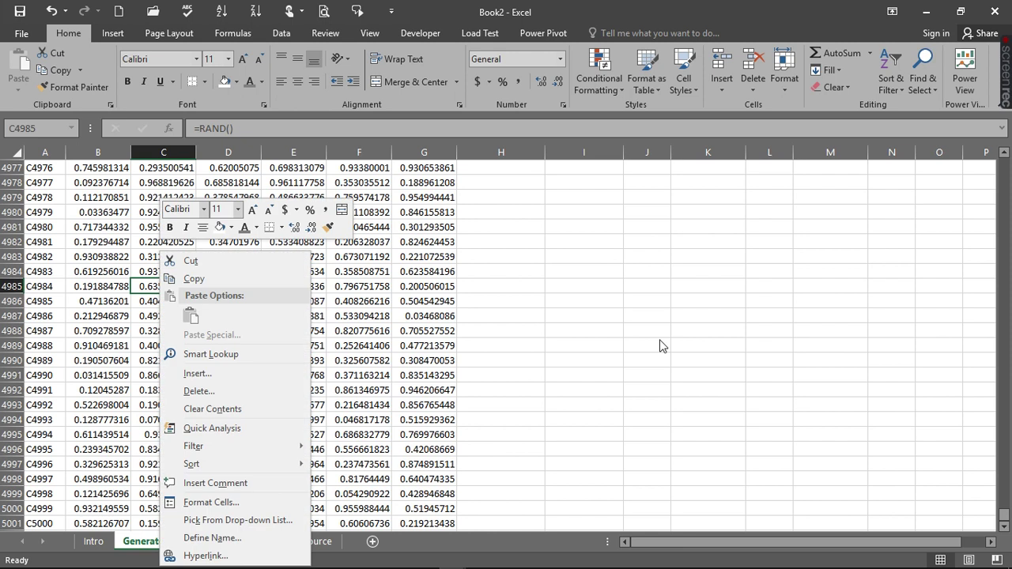
pyautogui.press('Escape')
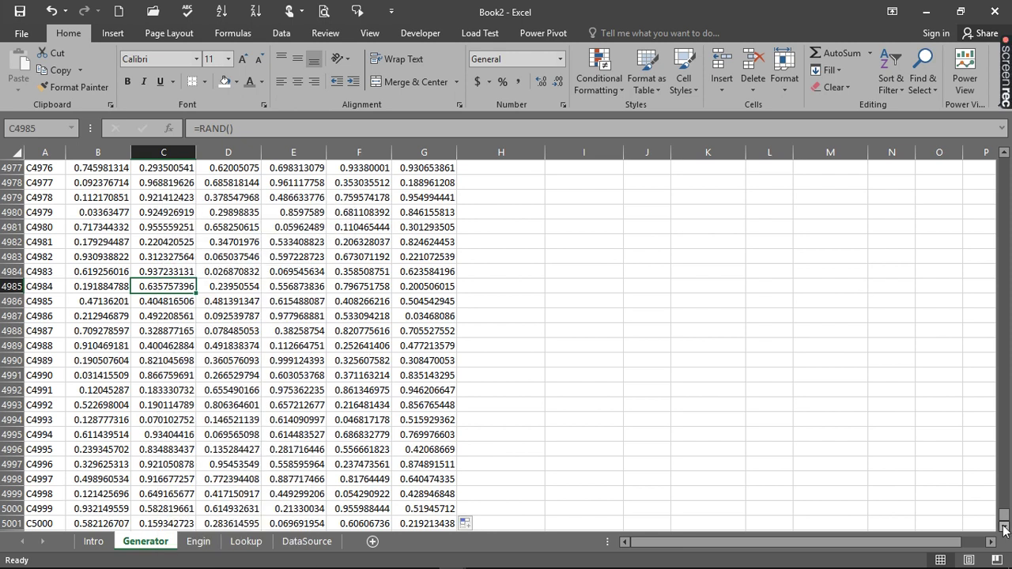
pyautogui.scroll(-1, 1004, 527)
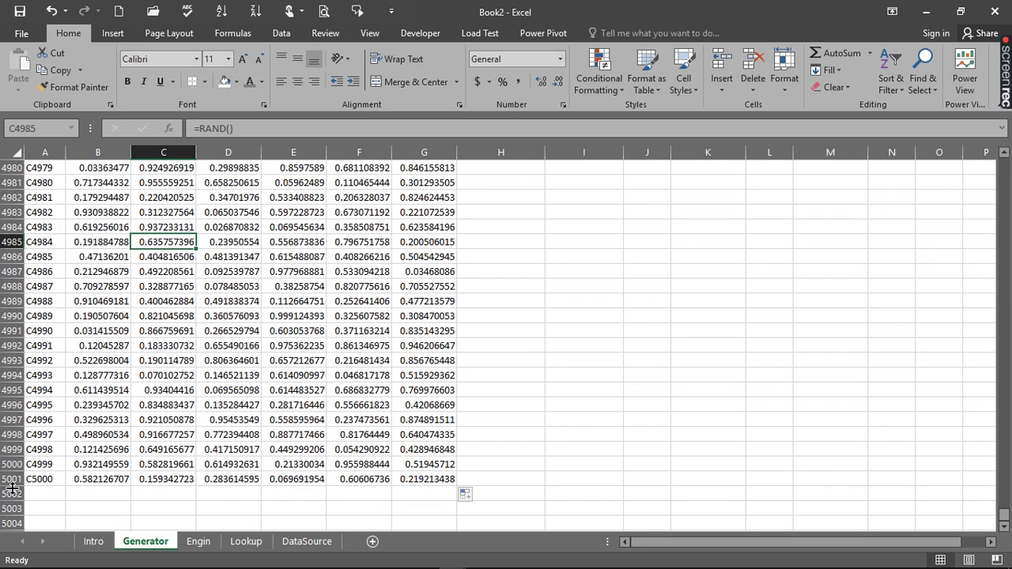
pyautogui.click(47, 479)
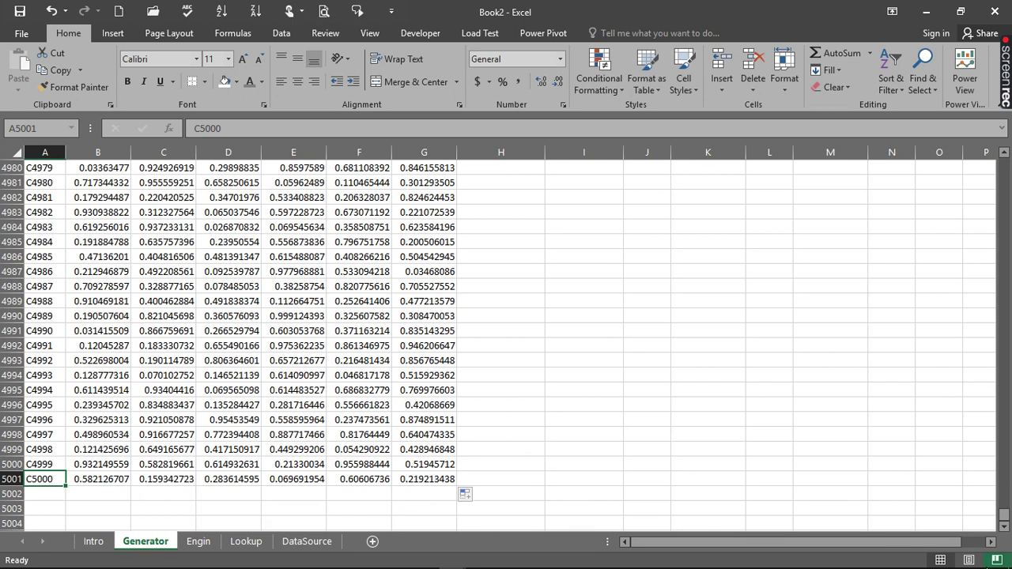
pyautogui.moveTo(1002, 520); pyautogui.dragTo(981, 168)
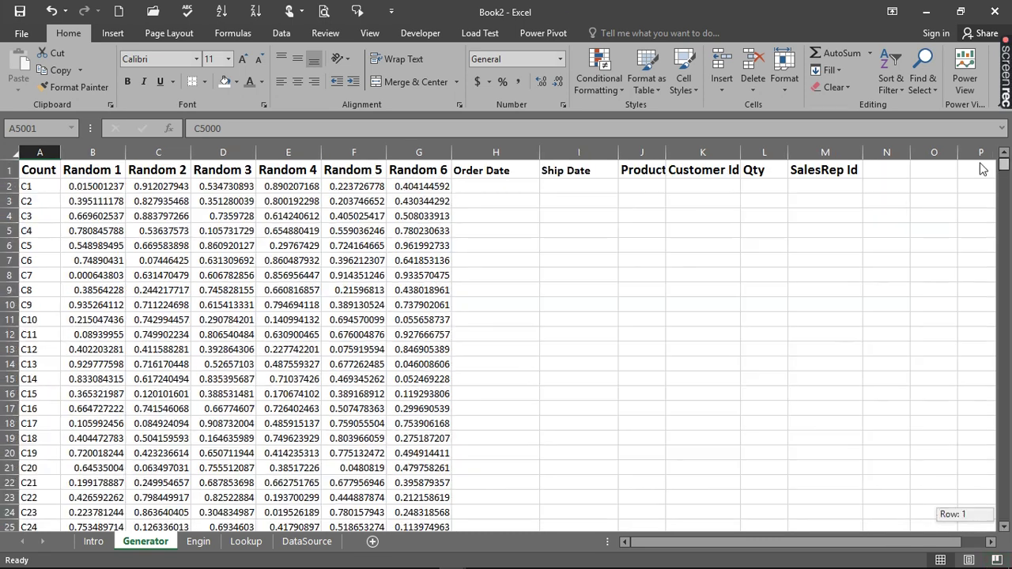
# - Enter =VLOOKUP(B2,Engine,3,TRUE) in cell H2 under Order Date on the Generator sheet
pyautogui.click(474, 187)
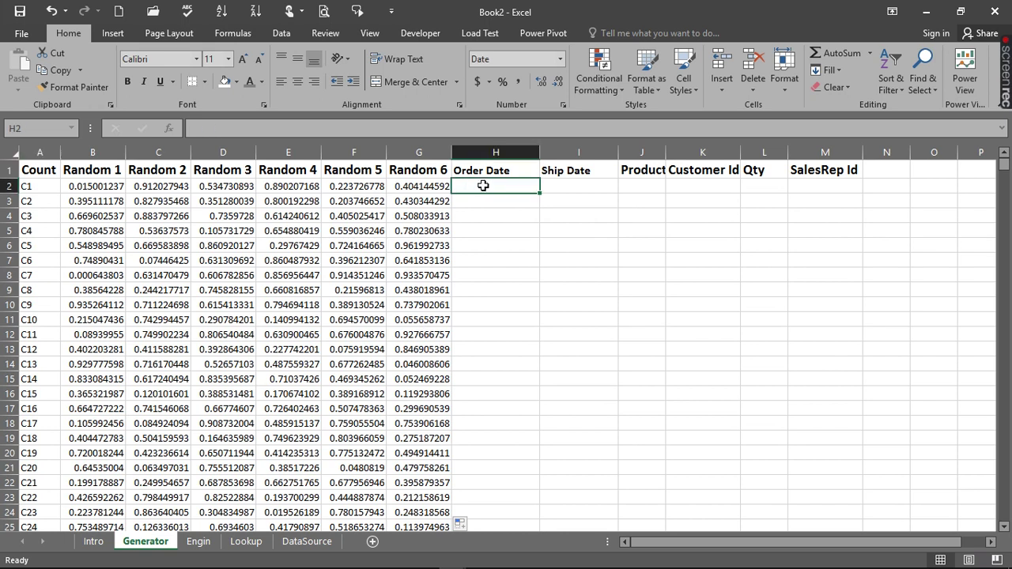
pyautogui.click(115, 186)
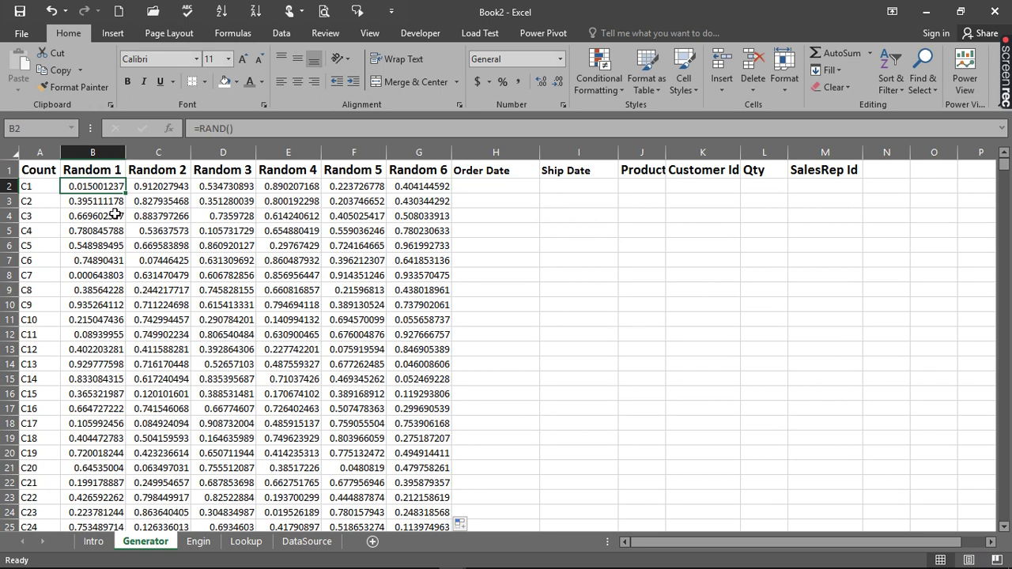
pyautogui.click(198, 542)
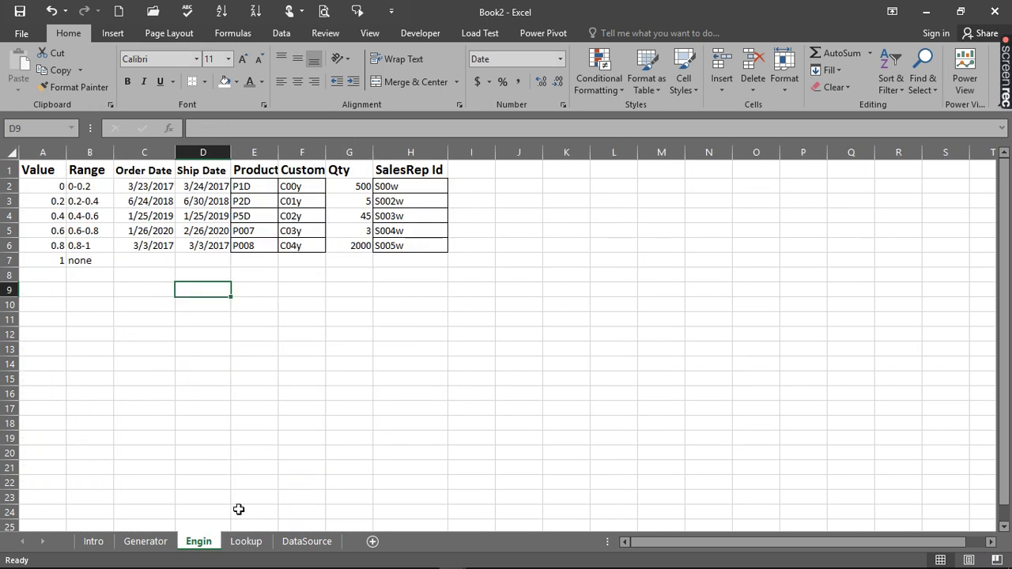
pyautogui.click(162, 542)
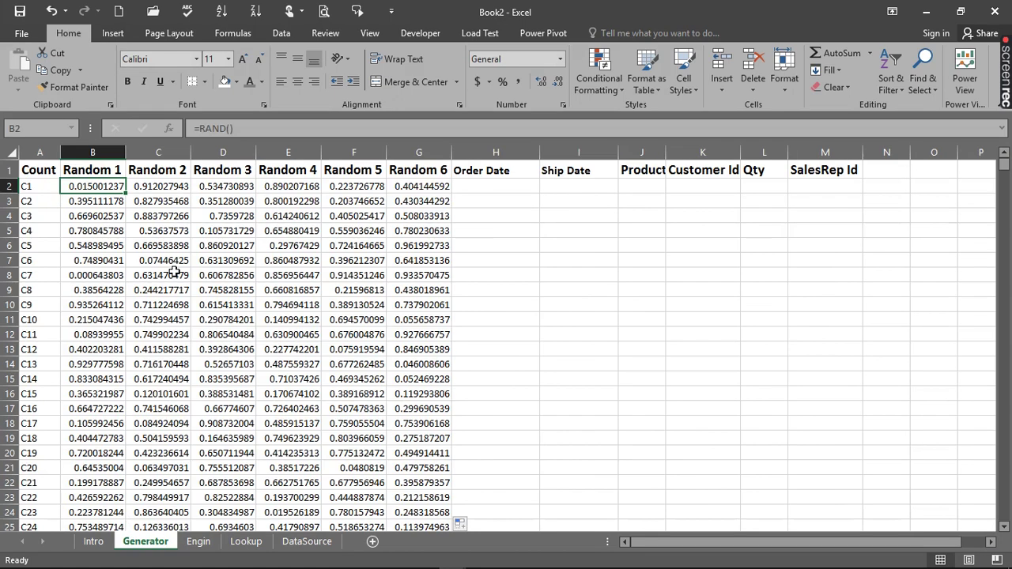
pyautogui.click(486, 189)
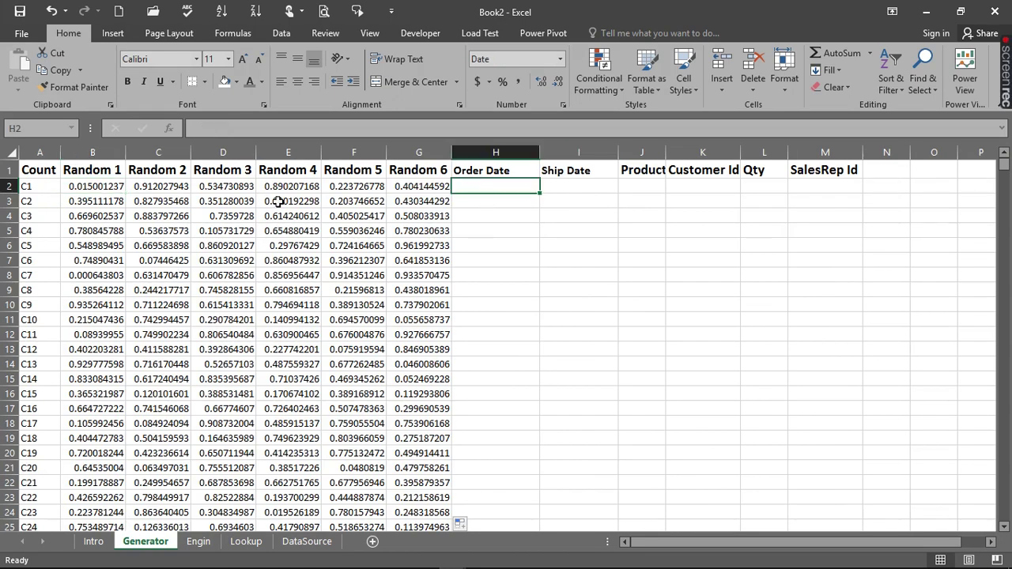
pyautogui.write('=vl')
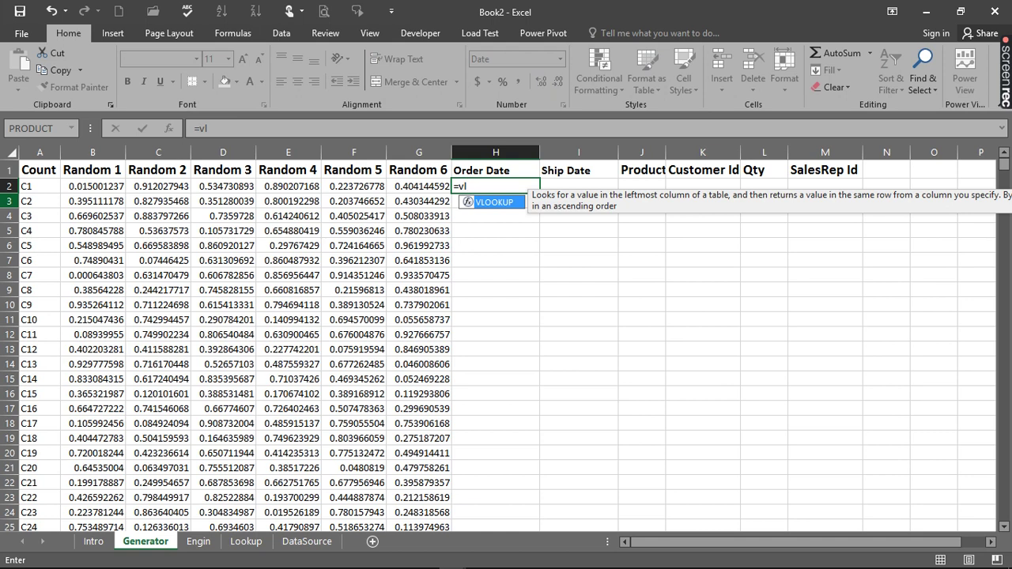
pyautogui.press('Tab')
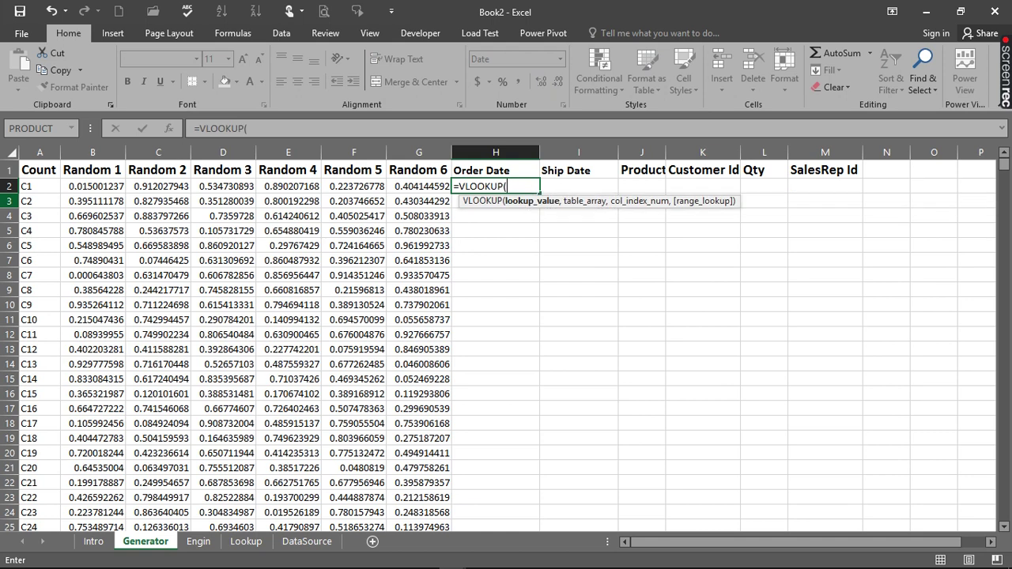
pyautogui.click(98, 187)
pyautogui.write(',eng')
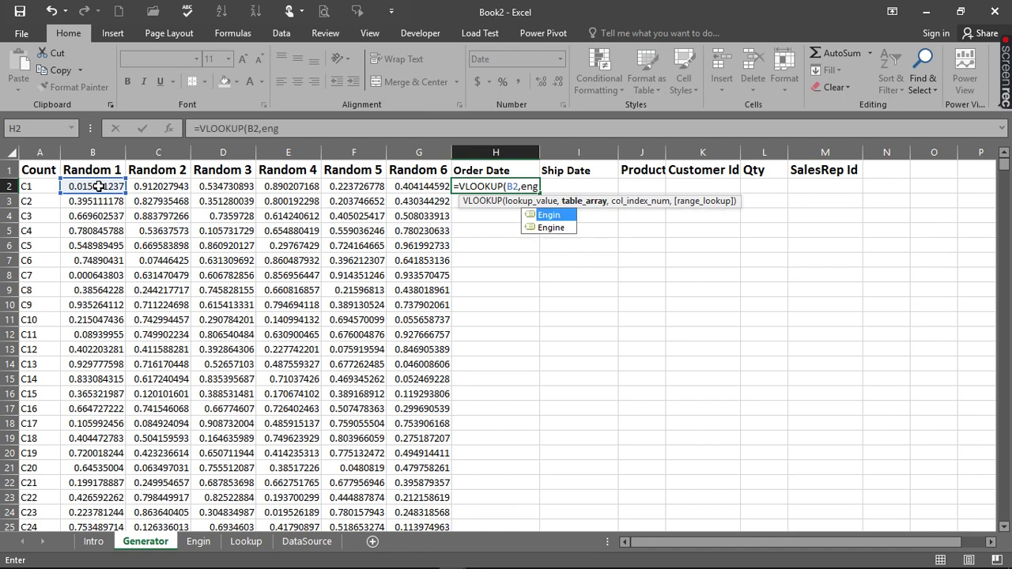
pyautogui.press('Down')
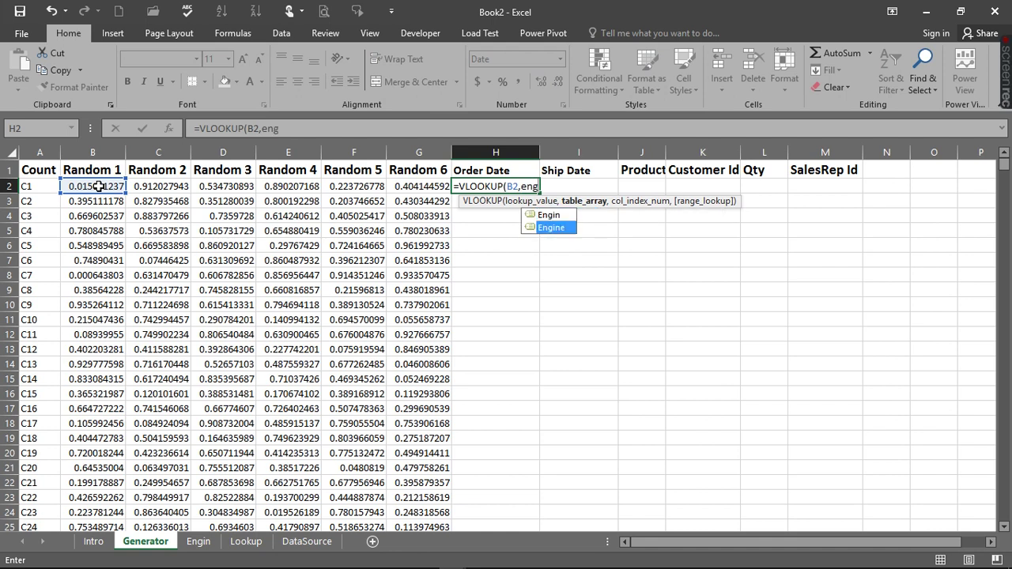
pyautogui.press('Tab')
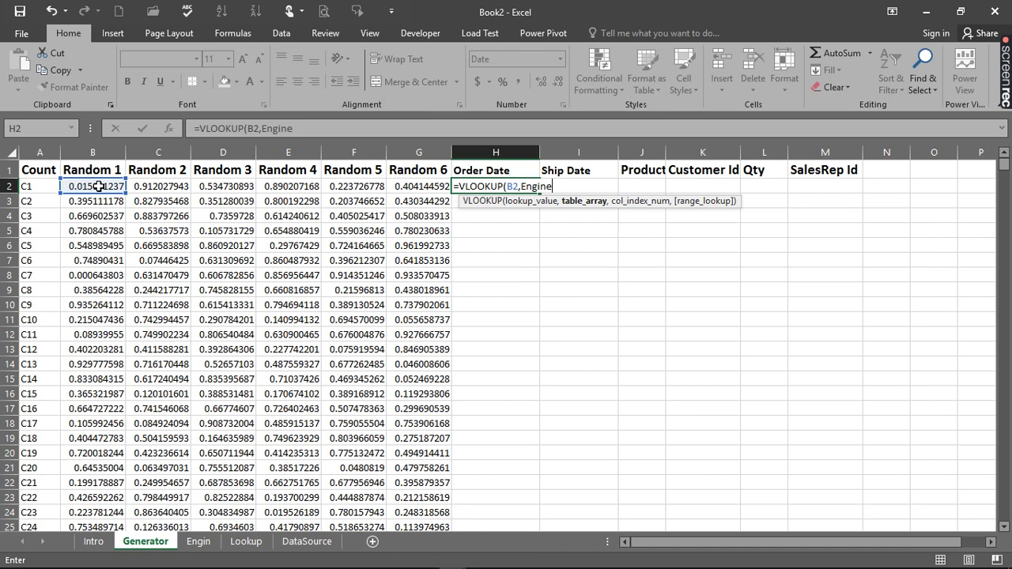
pyautogui.write(',')
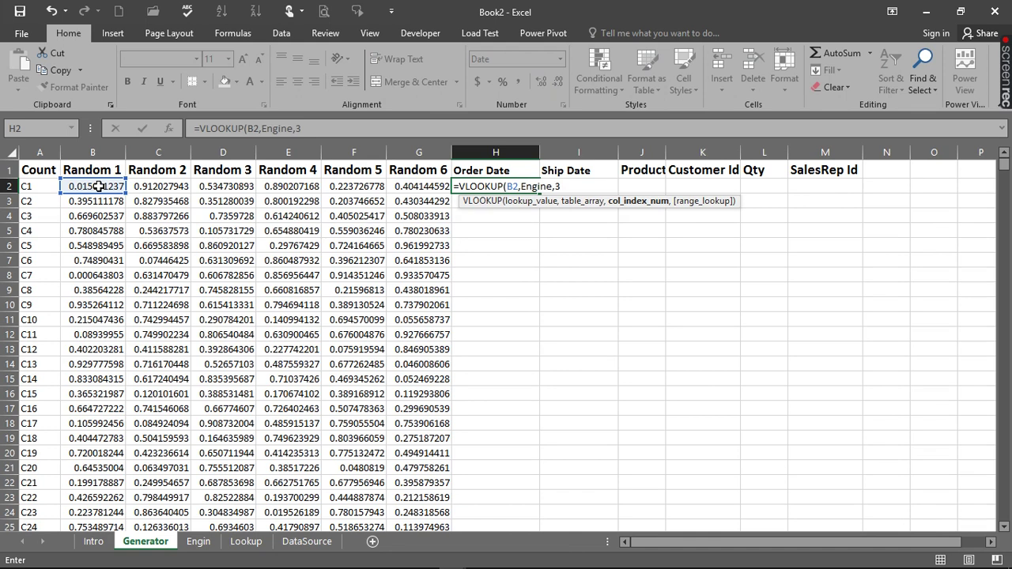
pyautogui.write('3,')
pyautogui.press('Tab')
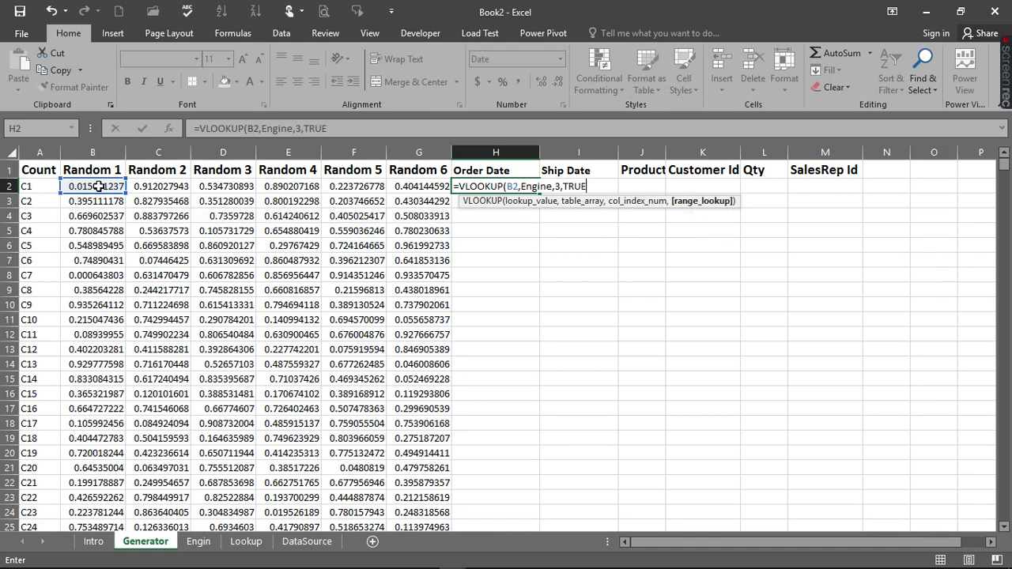
pyautogui.write(')')
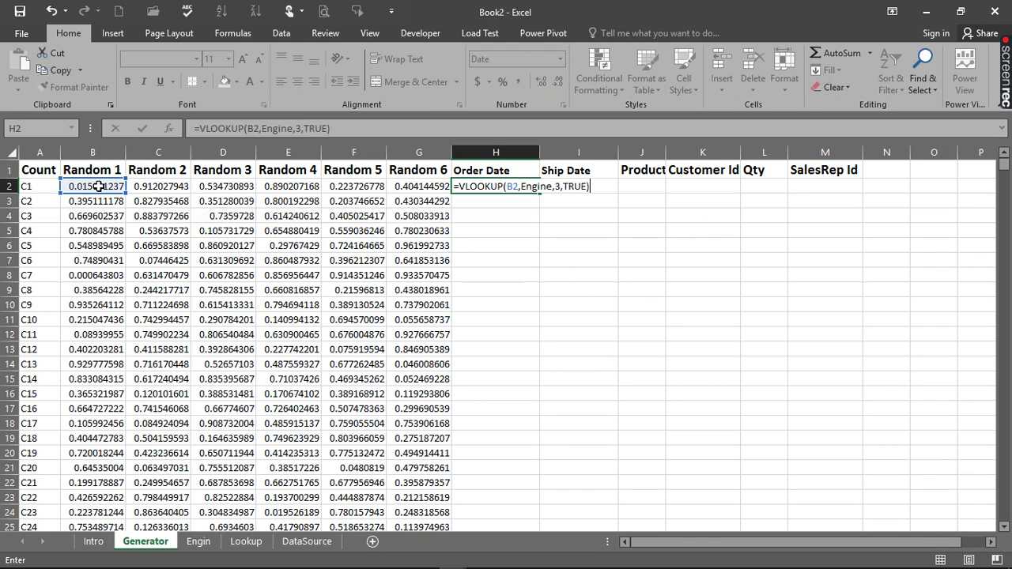
pyautogui.press('Return')
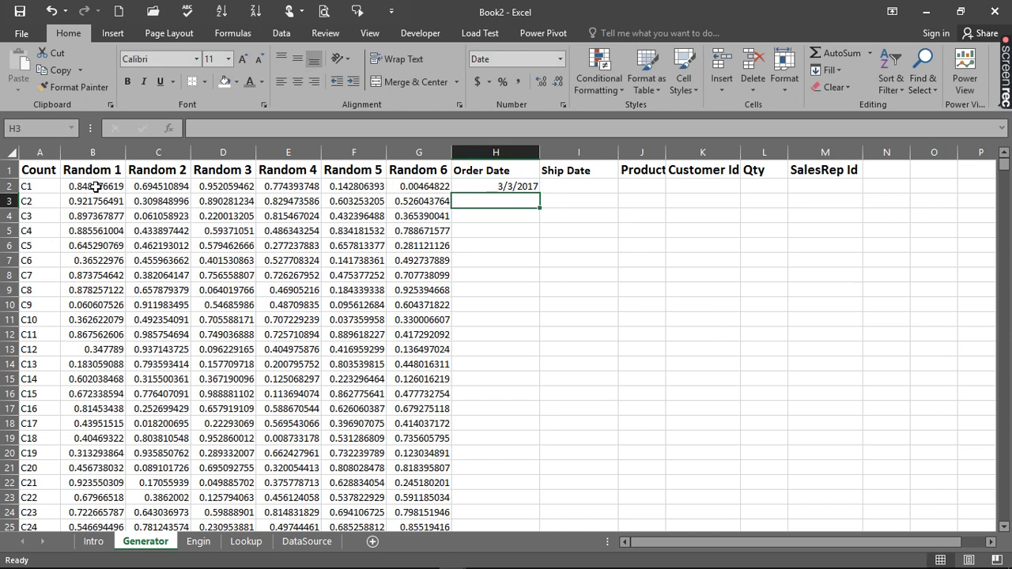
# - Review each argument of the Order Date VLOOKUP in H2 and compare it with the Order Date column on the Engin sheet
pyautogui.doubleClick(514, 188)
pyautogui.click(515, 203)
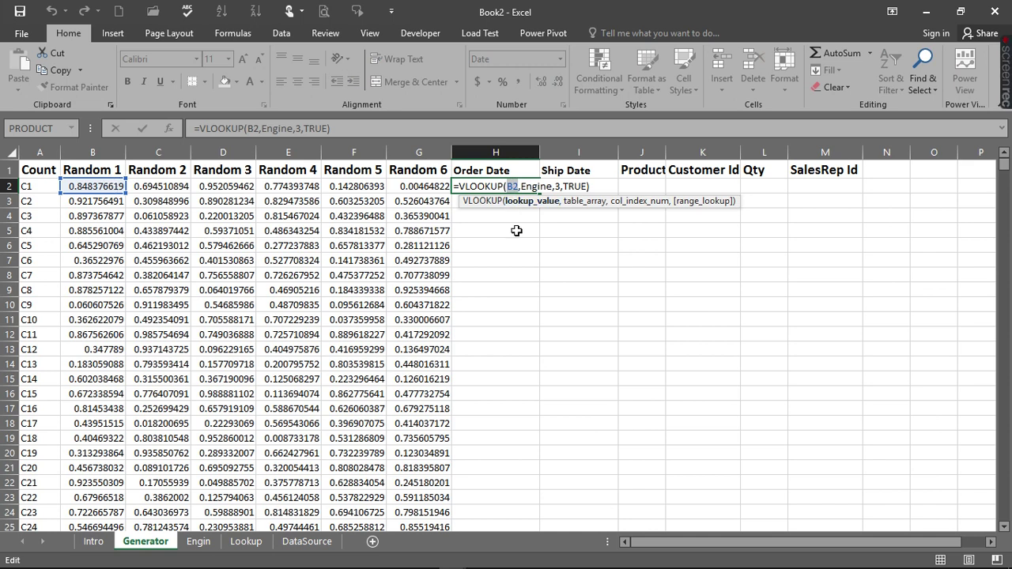
pyautogui.click(575, 203)
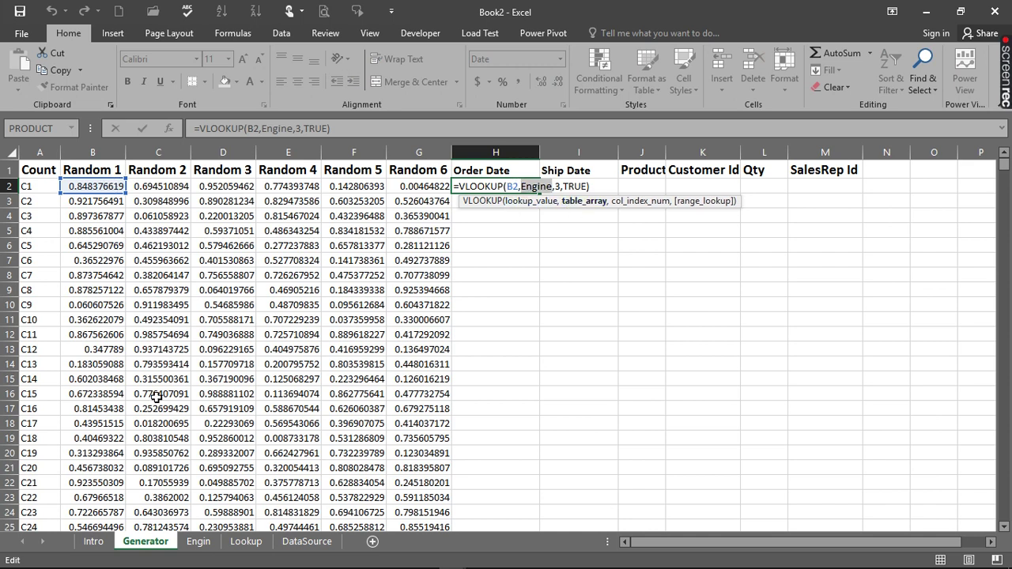
pyautogui.click(633, 202)
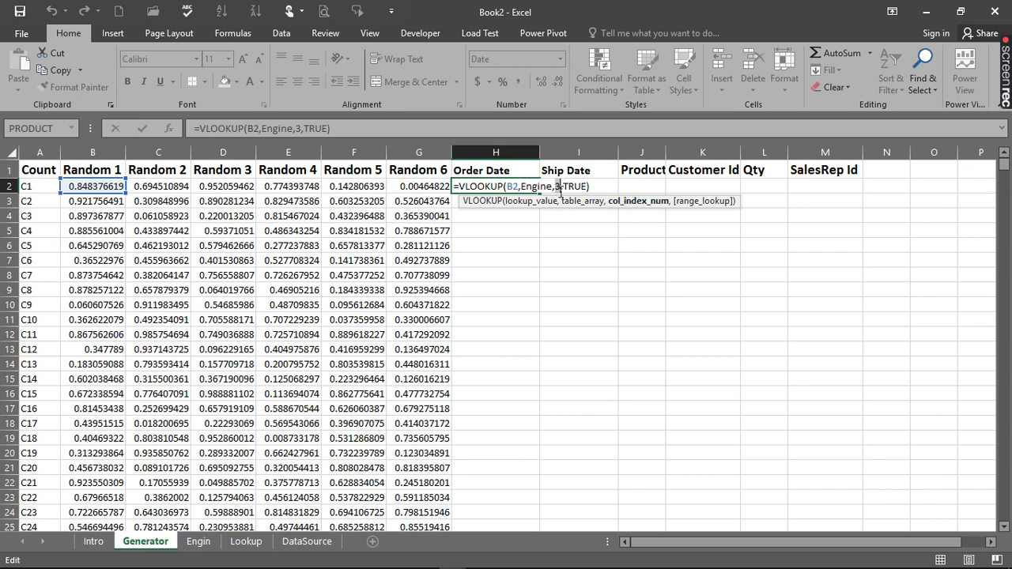
pyautogui.click(695, 203)
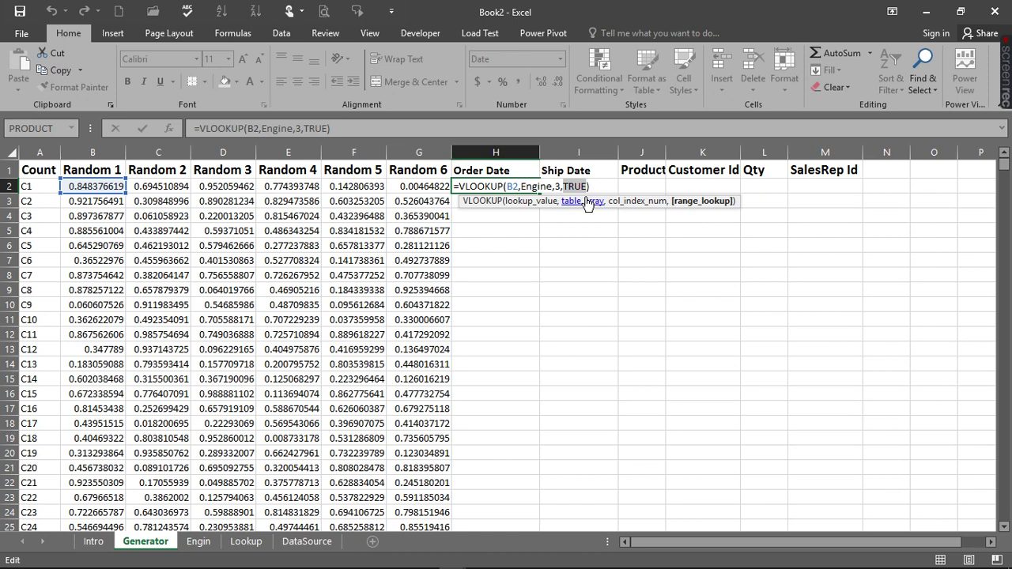
pyautogui.press('Return')
pyautogui.click(198, 542)
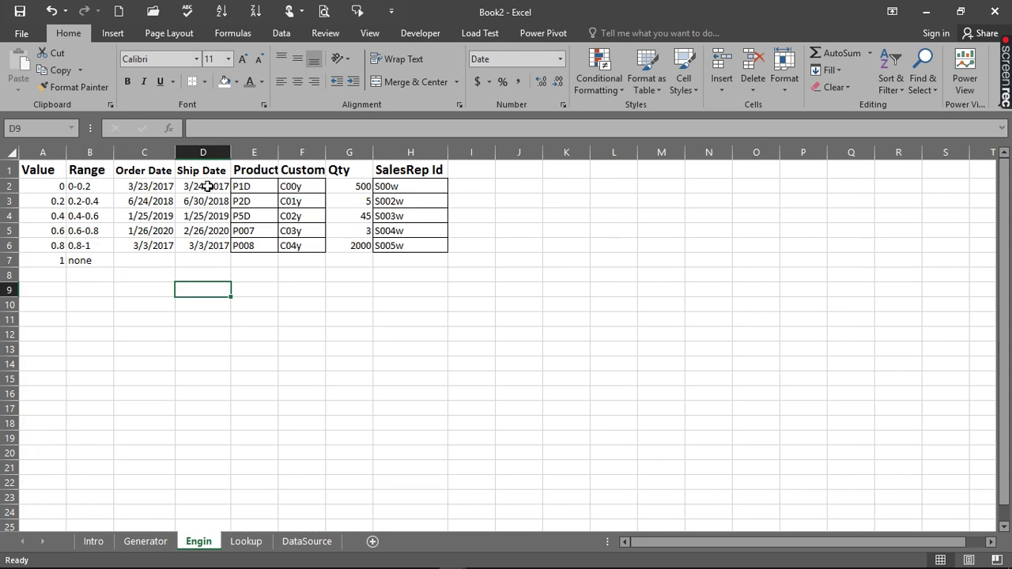
pyautogui.click(147, 186)
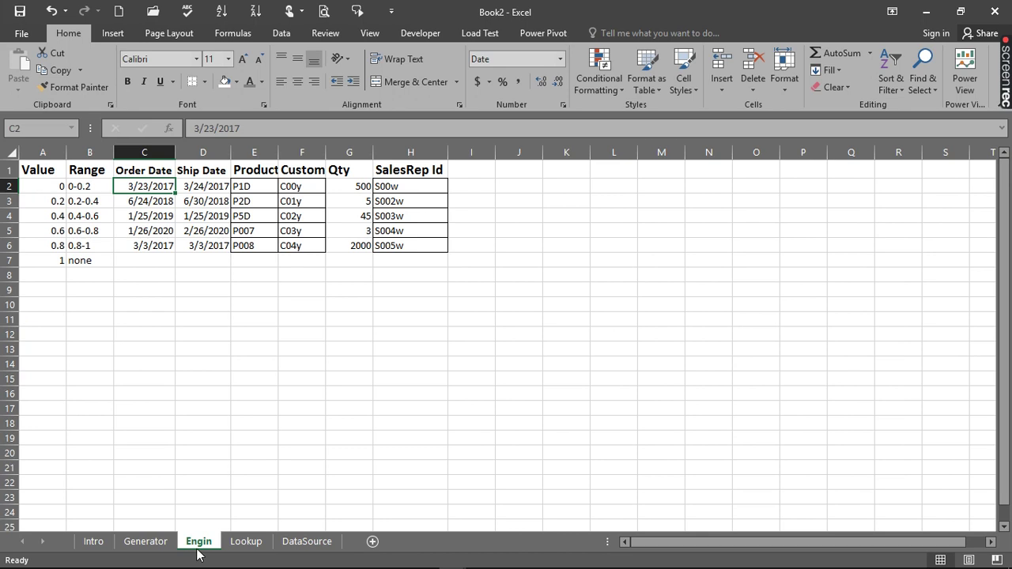
pyautogui.click(142, 542)
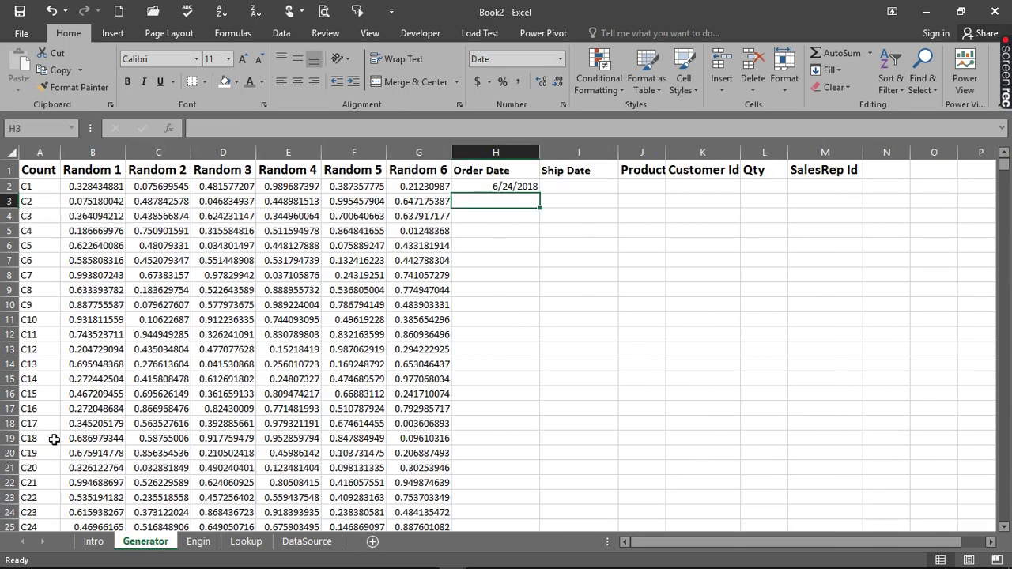
# - Fill the VLOOKUP formula from H2 across to M2 and set the Ship Date formula's column index in I2 to 4
pyautogui.click(505, 187)
pyautogui.moveTo(538, 192); pyautogui.dragTo(835, 179)
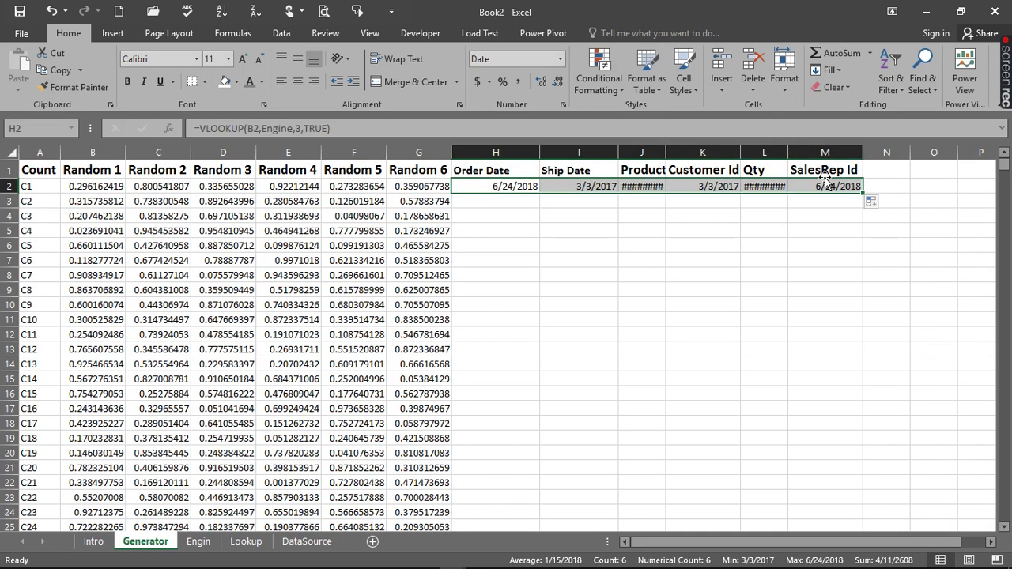
pyautogui.click(593, 187)
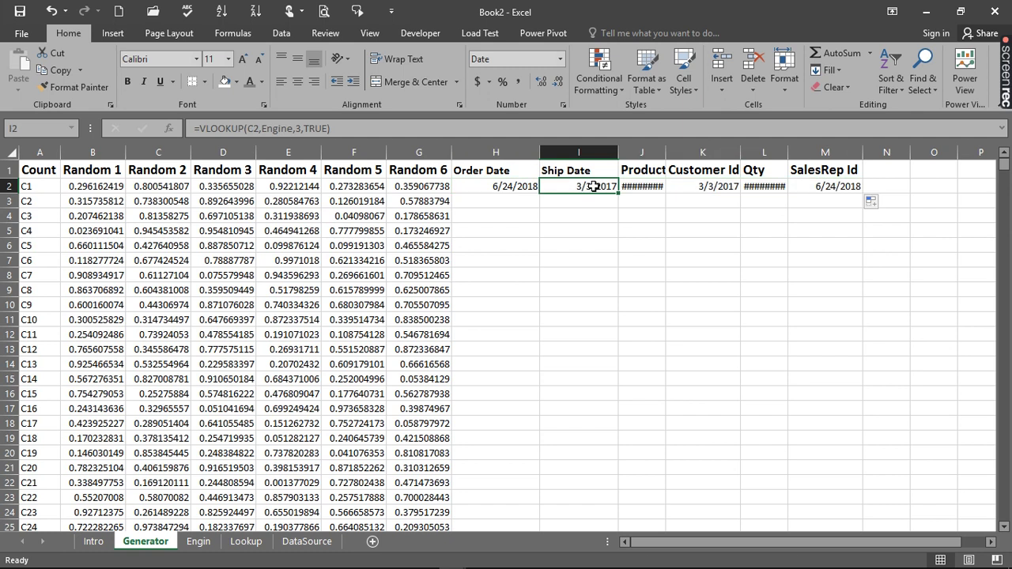
pyautogui.click(298, 128)
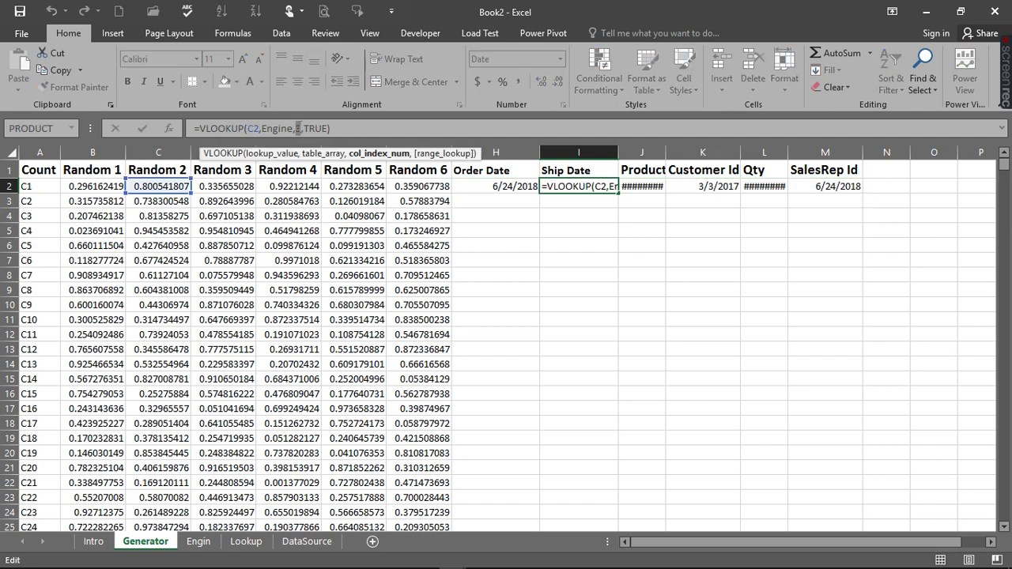
pyautogui.write('4')
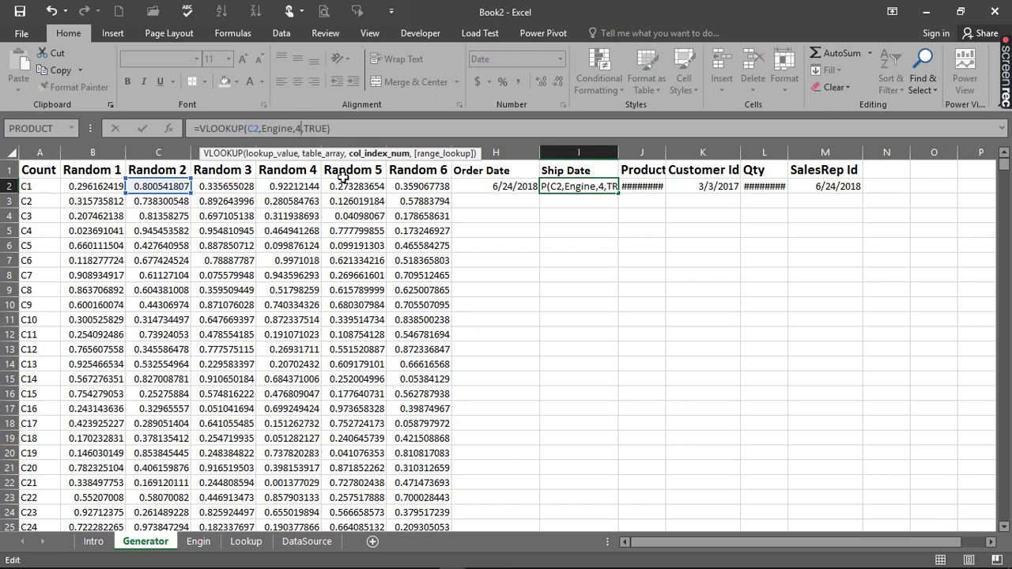
pyautogui.press('Return')
# - Set the column index of the Product VLOOKUP formula in J2 to 5
pyautogui.click(630, 186)
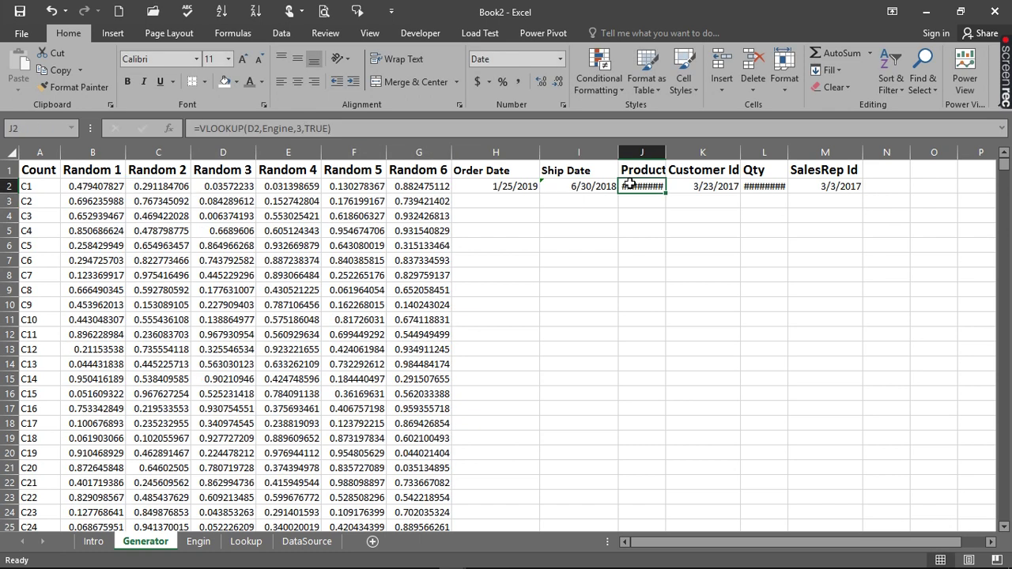
pyautogui.click(300, 129)
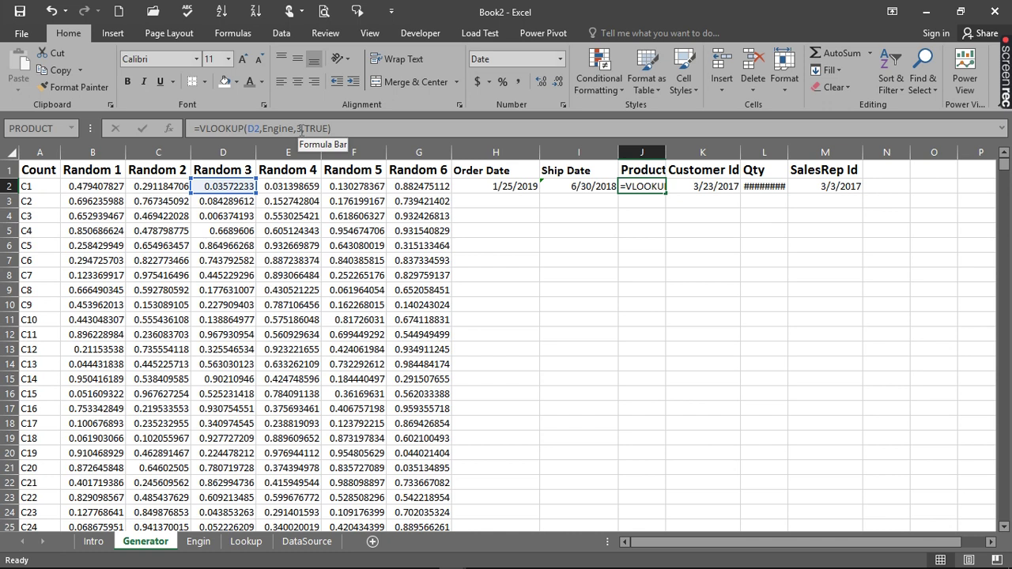
pyautogui.doubleClick(299, 128)
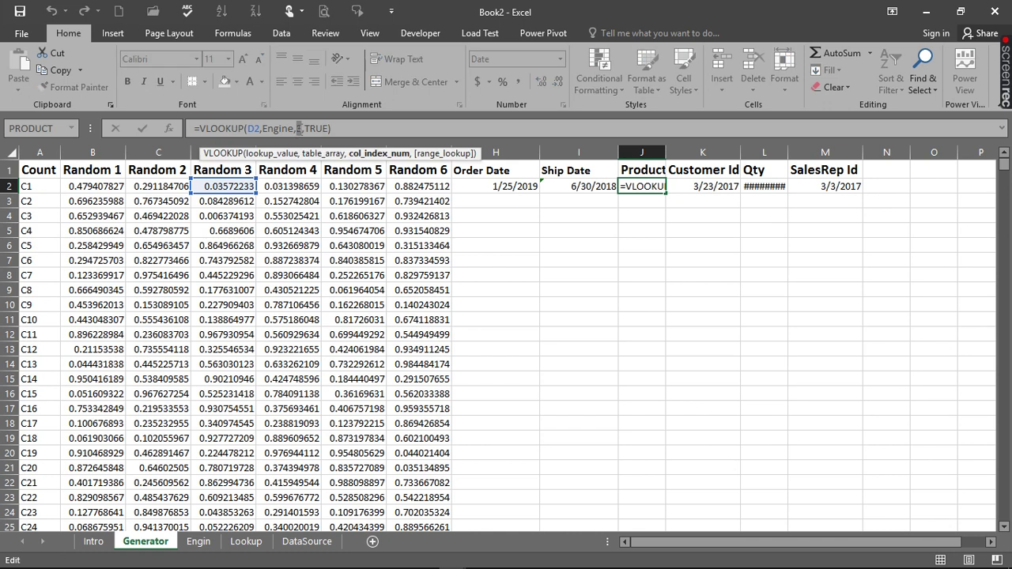
pyautogui.write('5')
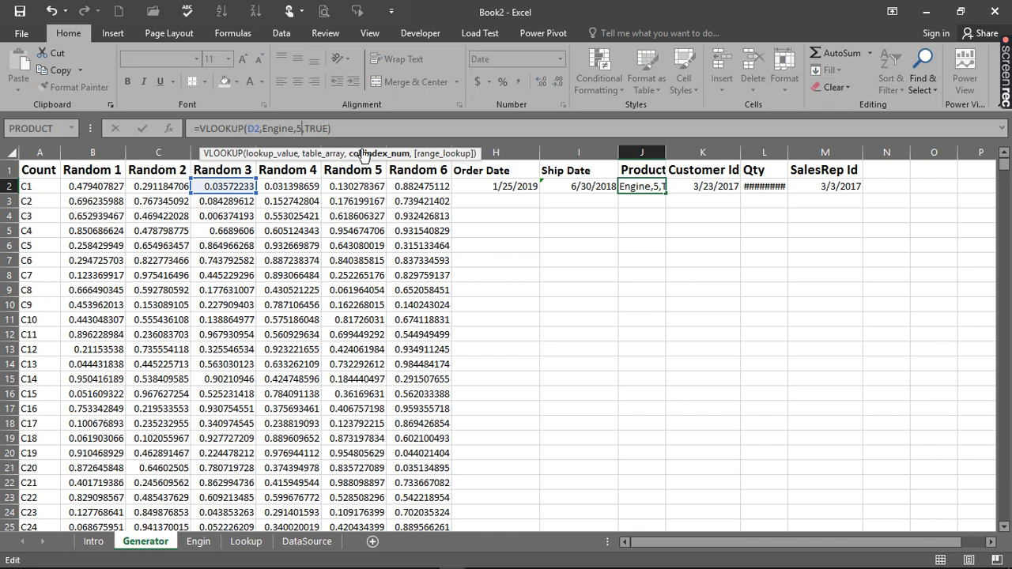
pyautogui.press('End')
pyautogui.press('Return')
# - Set the column index of the Customer Id VLOOKUP formula in K2 to 6
pyautogui.click(704, 187)
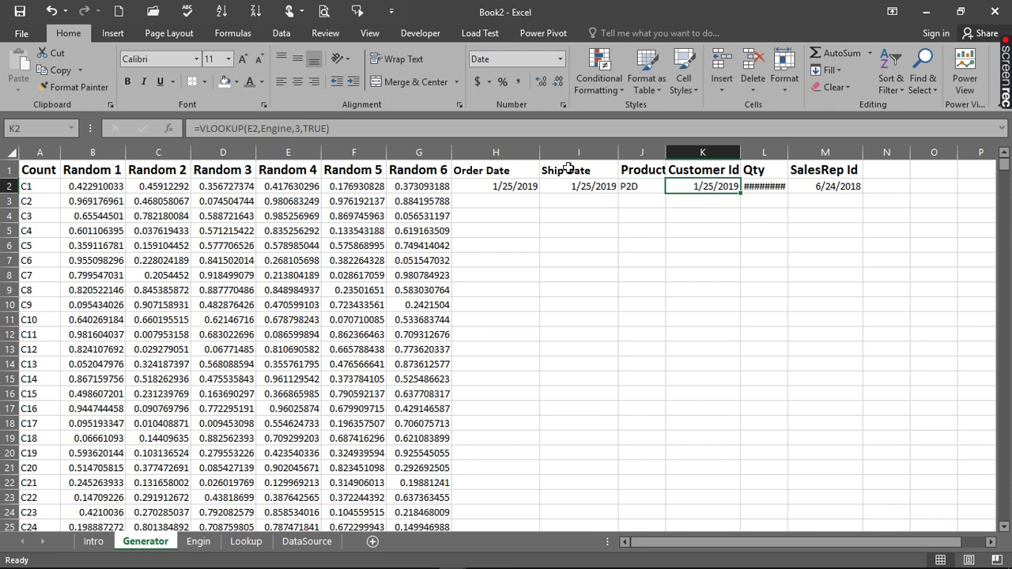
pyautogui.doubleClick(297, 128)
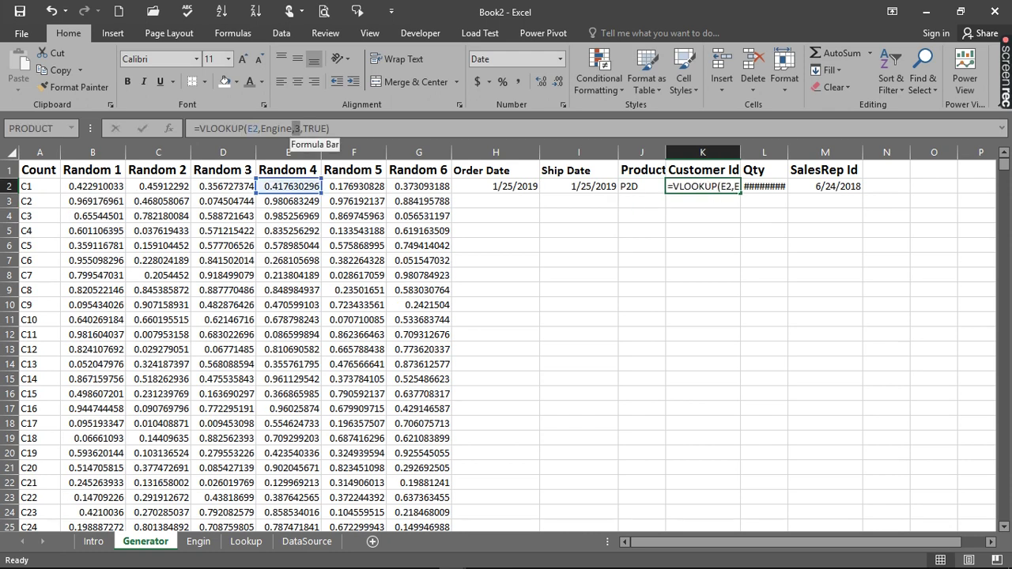
pyautogui.click(296, 128)
pyautogui.press('Right')
pyautogui.doubleClick(296, 128)
pyautogui.write('6')
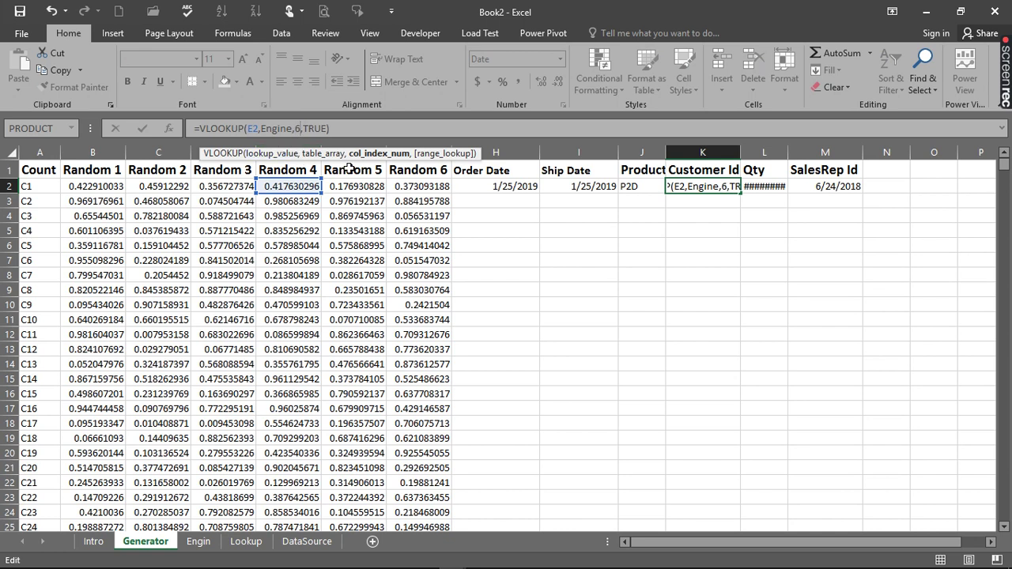
pyautogui.press('Return')
# - Set the column index of the Qty VLOOKUP formula in L2 to 7, and select the SalesRep Id cell M2
pyautogui.press('Up')
pyautogui.press('Right')
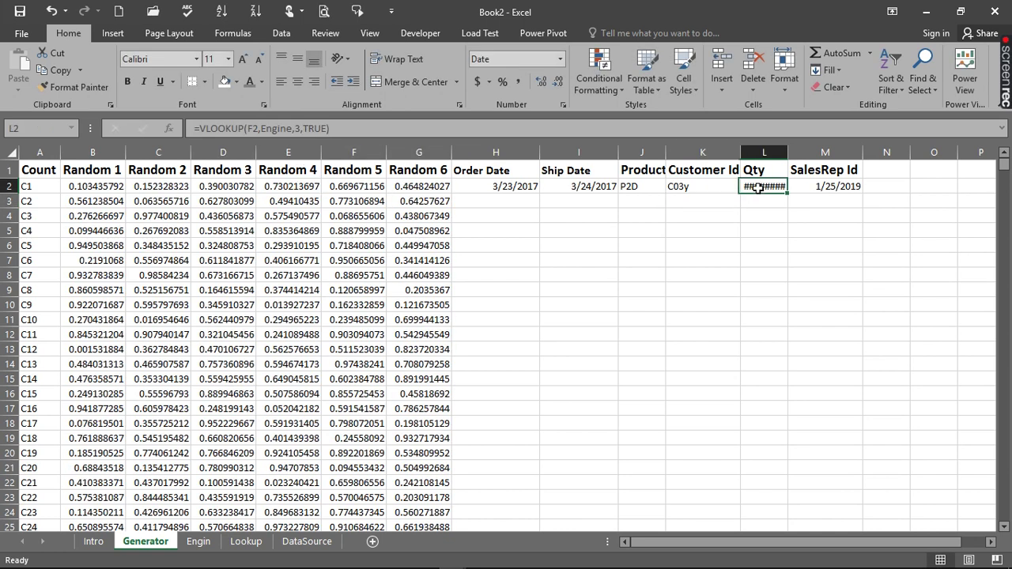
pyautogui.click(299, 128)
pyautogui.doubleClick(298, 128)
pyautogui.write('7')
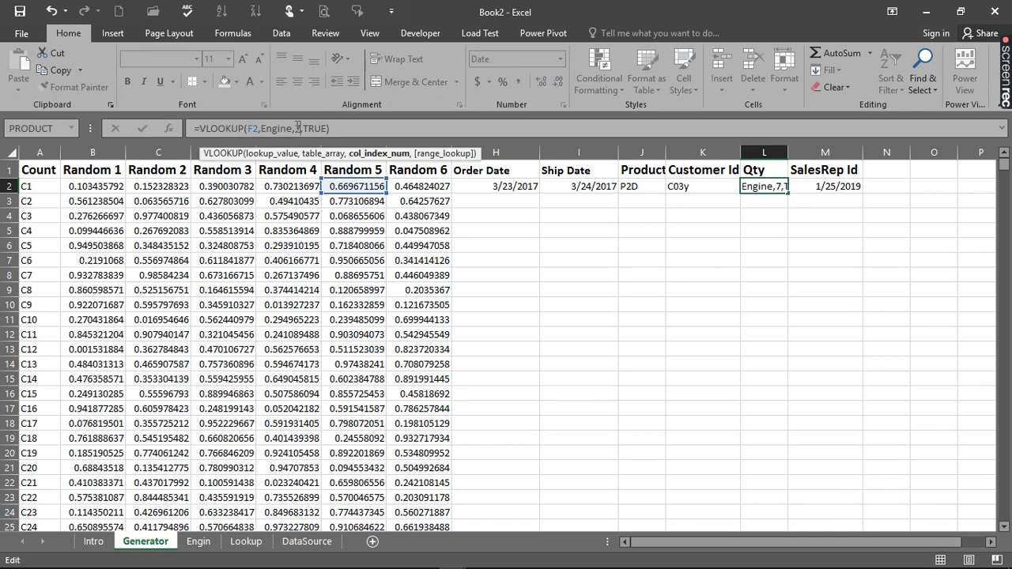
pyautogui.press('Return')
pyautogui.press('Up')
pyautogui.press('Right')
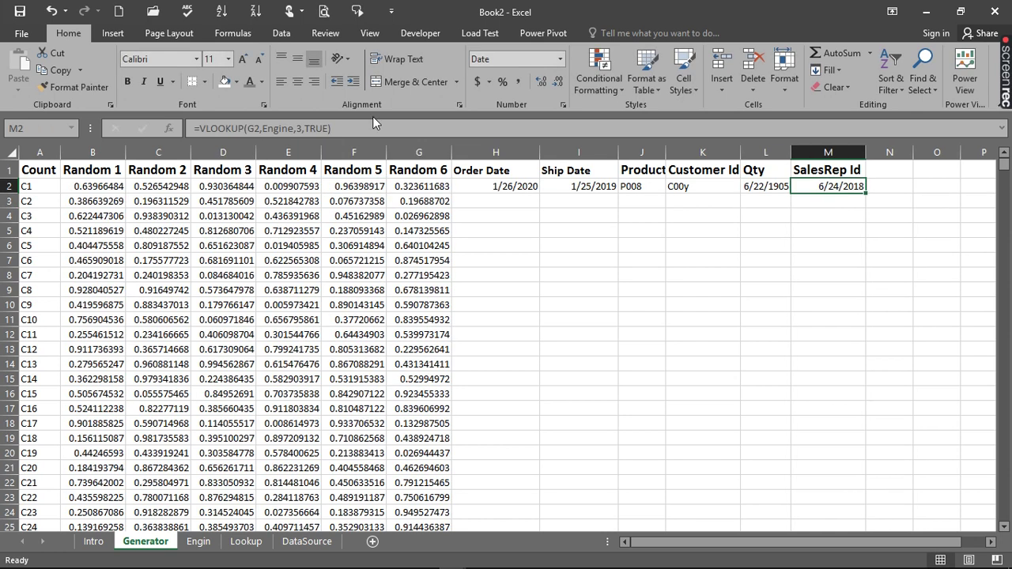
# - Set the column index of the SalesRep Id VLOOKUP formula in M2 to 8
pyautogui.click(299, 128)
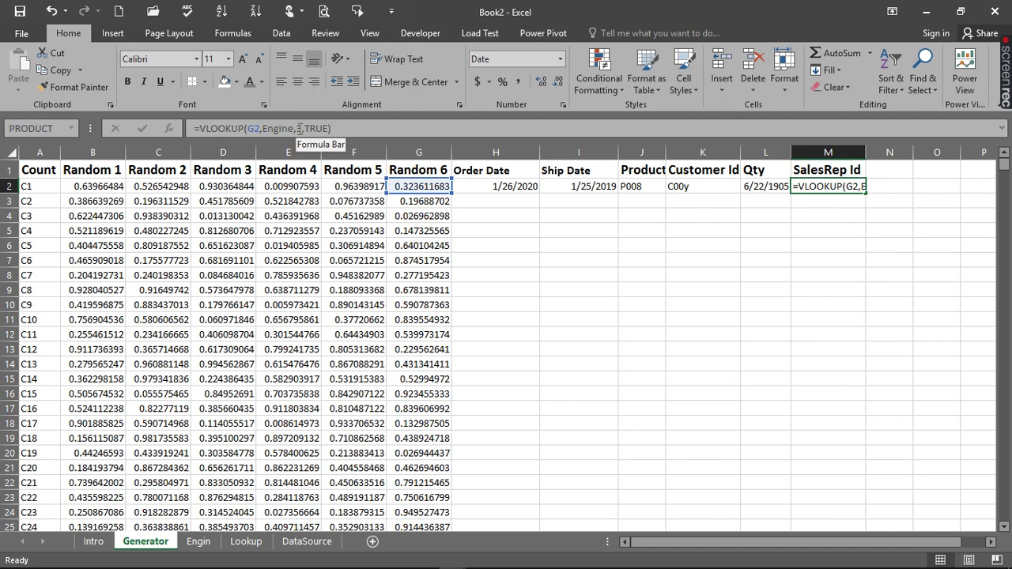
pyautogui.click(299, 128)
pyautogui.press('BackSpace')
pyautogui.write('8')
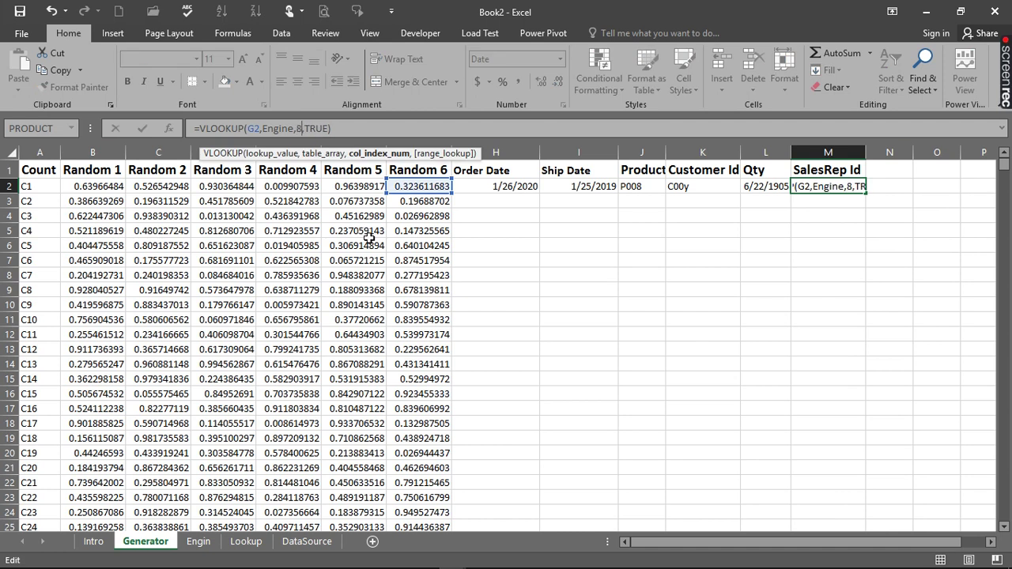
pyautogui.press('Return')
# - Change the number format of the whole Qty column L from Date to General
pyautogui.click(759, 187)
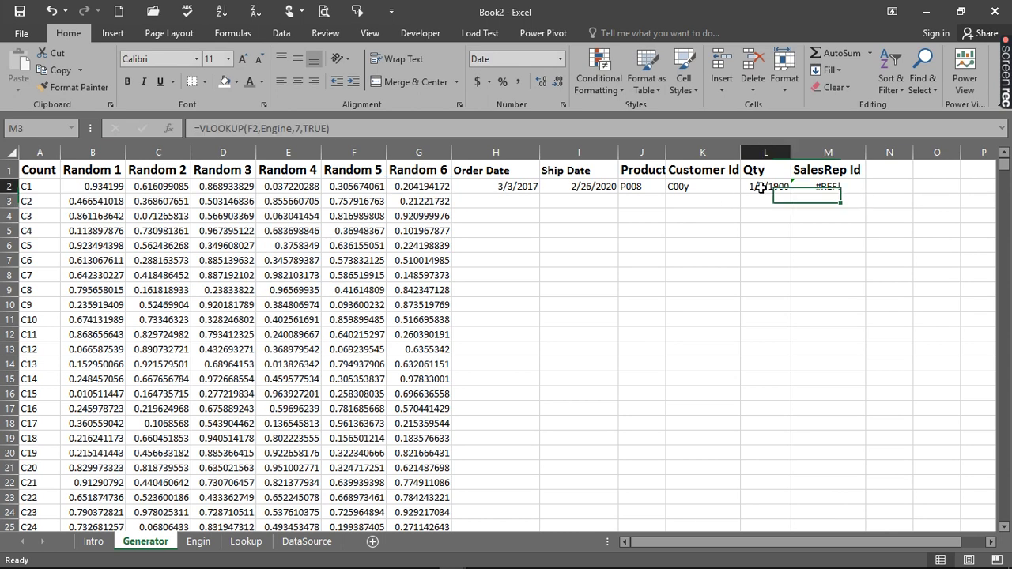
pyautogui.click(776, 150)
pyautogui.click(560, 59)
pyautogui.click(532, 85)
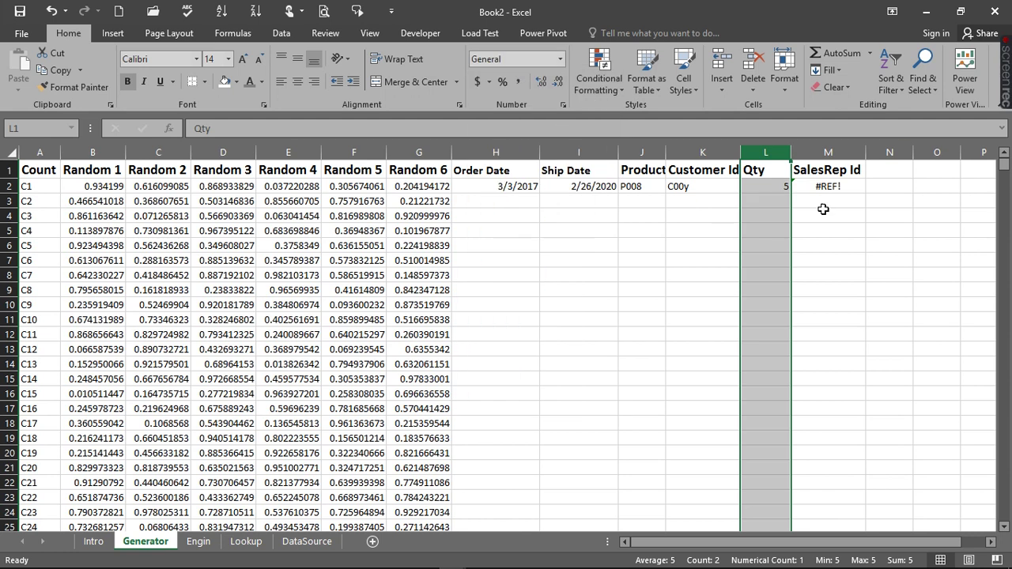
# - Fill the VLOOKUP formulas in H2:M2 down through all the generated rows
pyautogui.click(834, 184)
pyautogui.moveTo(510, 186); pyautogui.dragTo(860, 196)
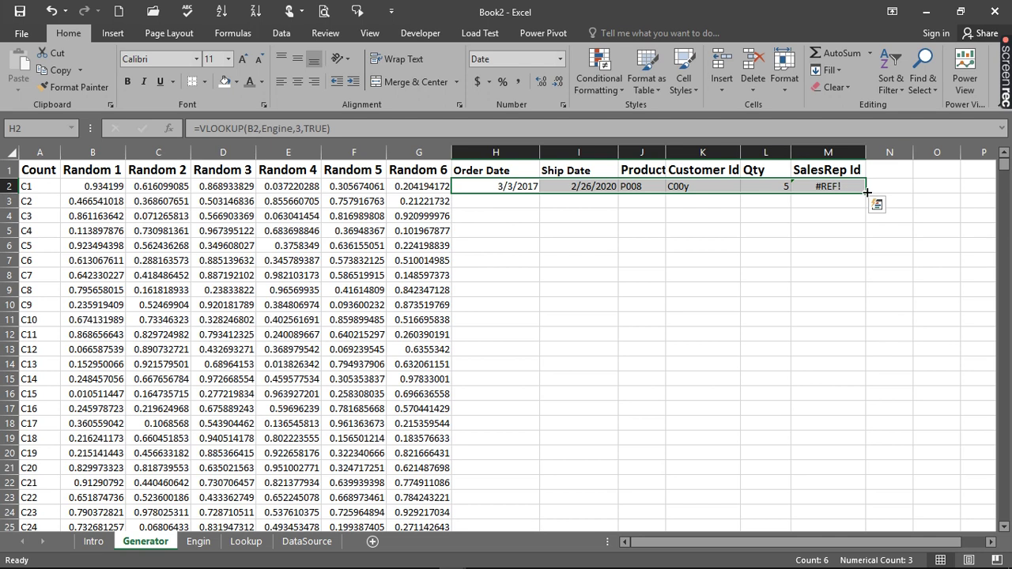
pyautogui.doubleClick(864, 191)
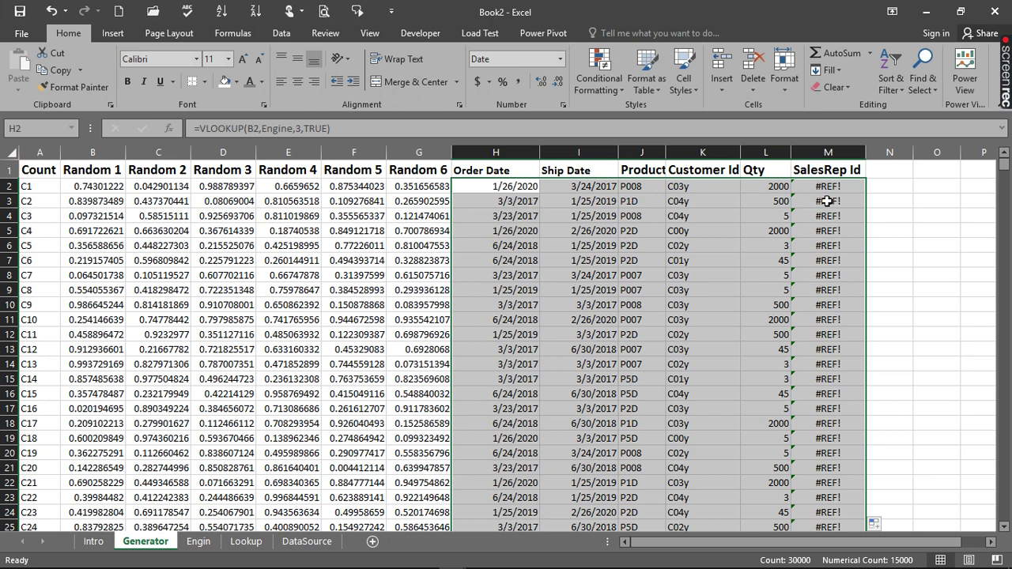
# - Extend the Engine named range to Engin!$A$2:$H$7 so it includes the SalesRep Id column, and return to the Generator sheet
pyautogui.moveTo(826, 201); pyautogui.dragTo(828, 229)
pyautogui.click(830, 228)
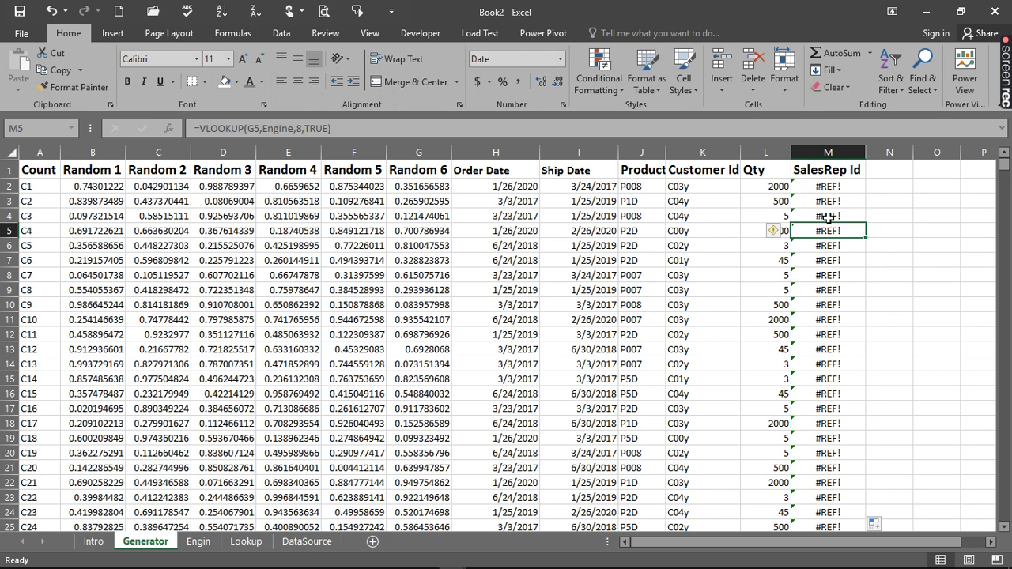
pyautogui.click(196, 546)
pyautogui.moveTo(415, 205); pyautogui.dragTo(415, 228)
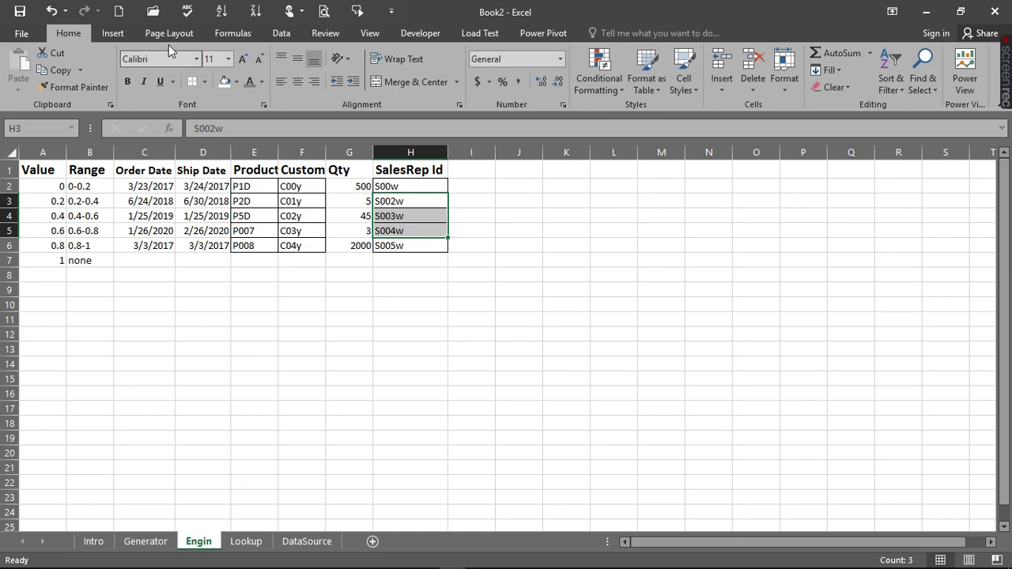
pyautogui.click(228, 36)
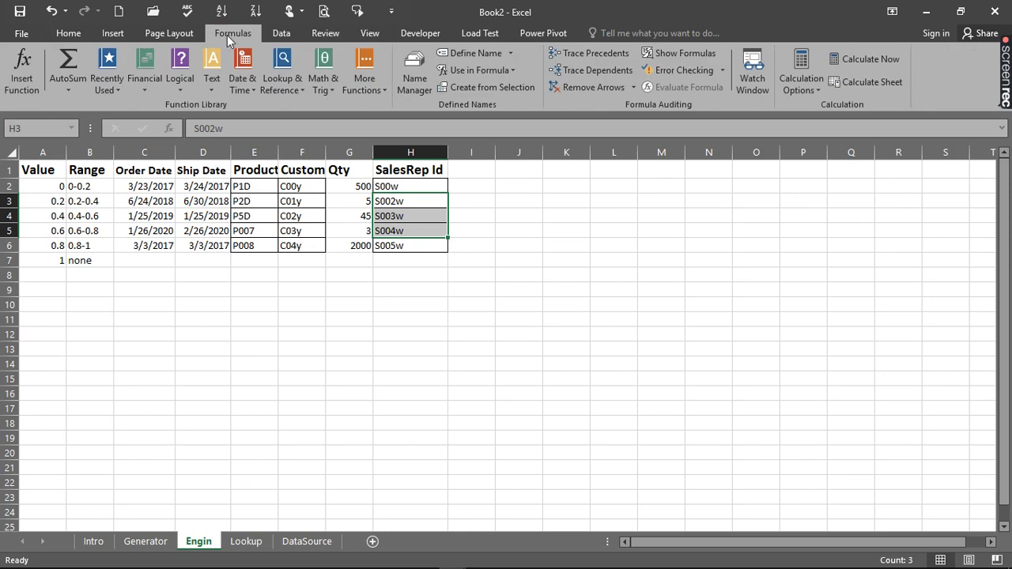
pyautogui.click(406, 74)
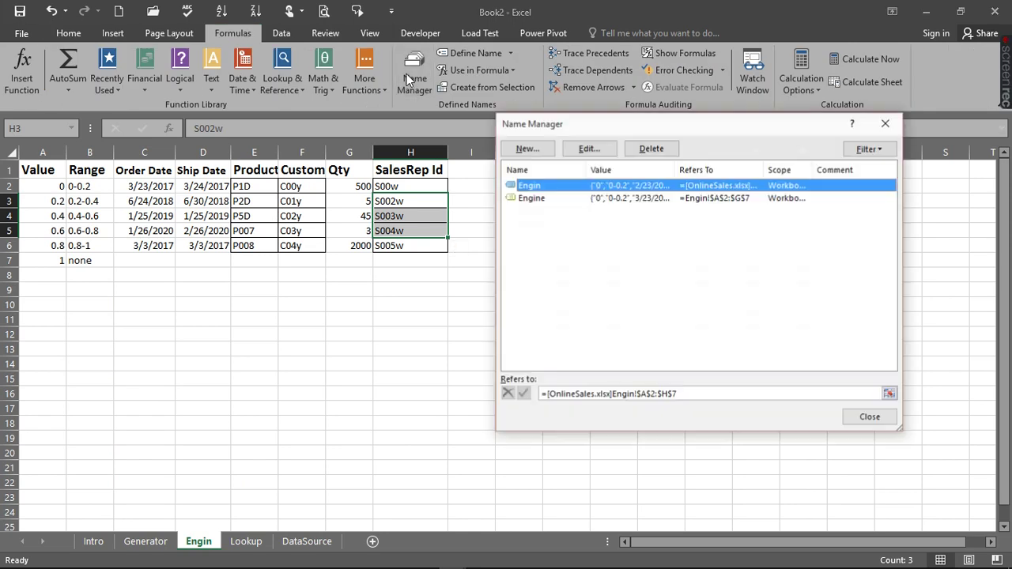
pyautogui.click(633, 198)
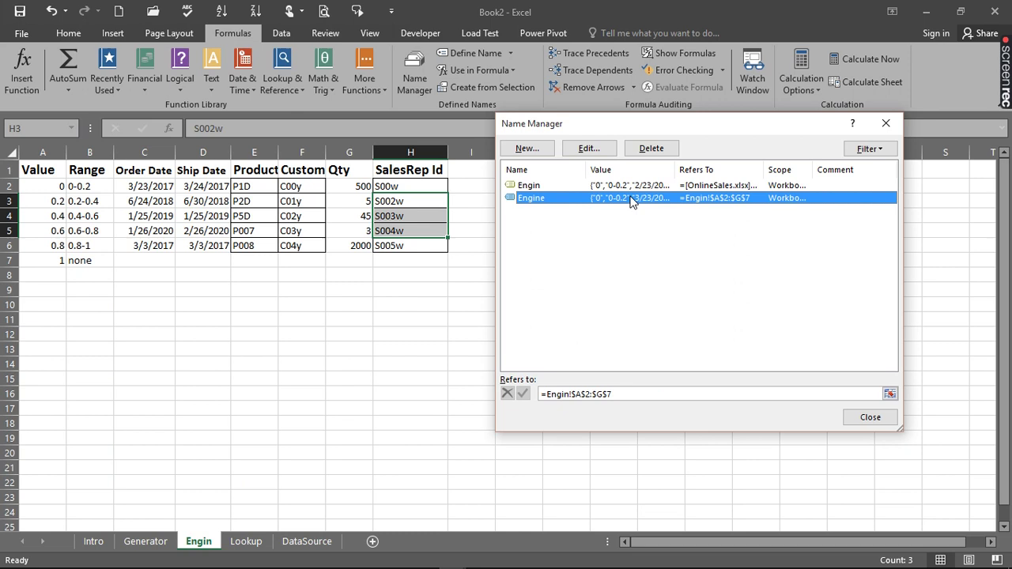
pyautogui.click(589, 149)
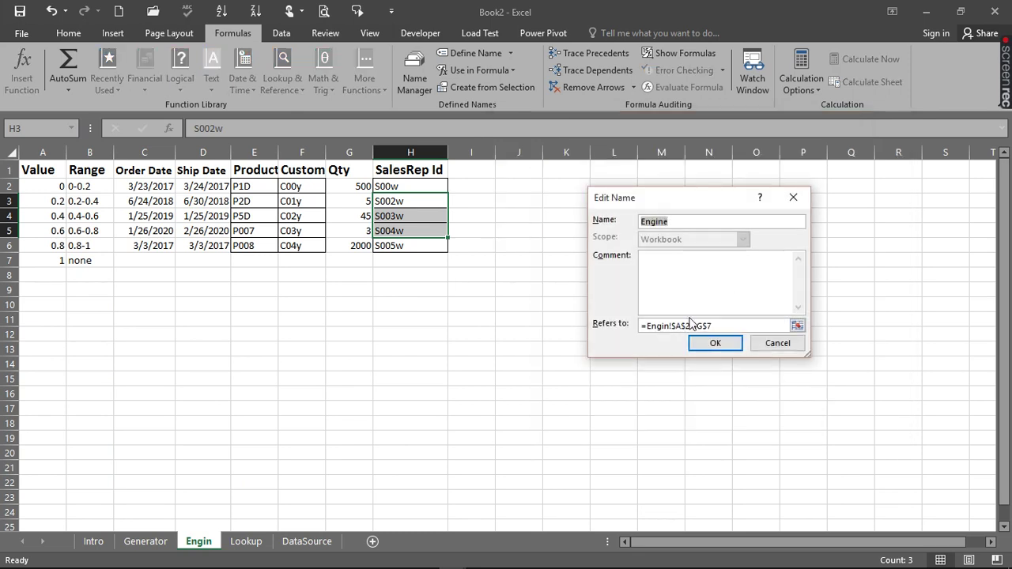
pyautogui.click(717, 324)
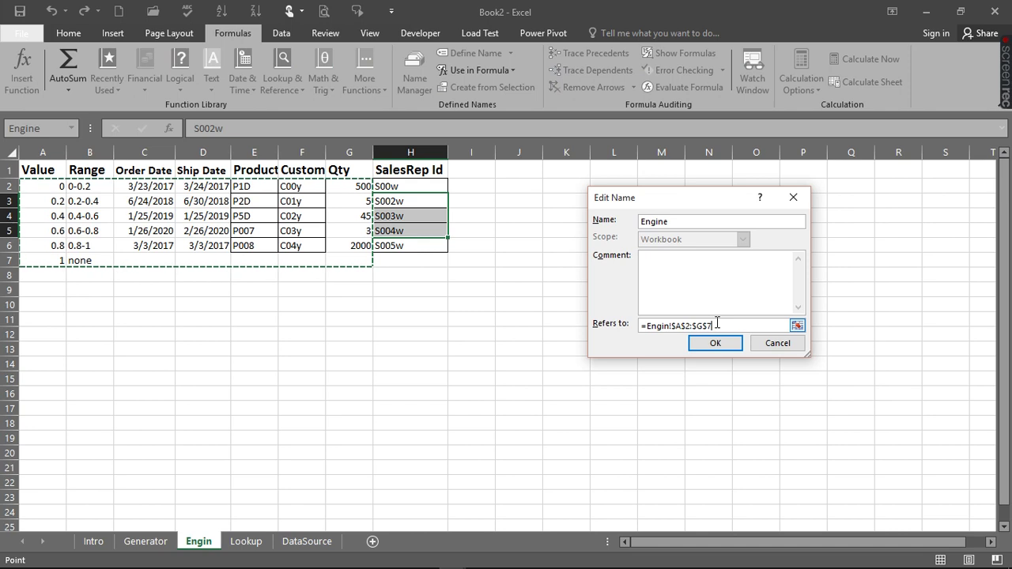
pyautogui.doubleClick(656, 321)
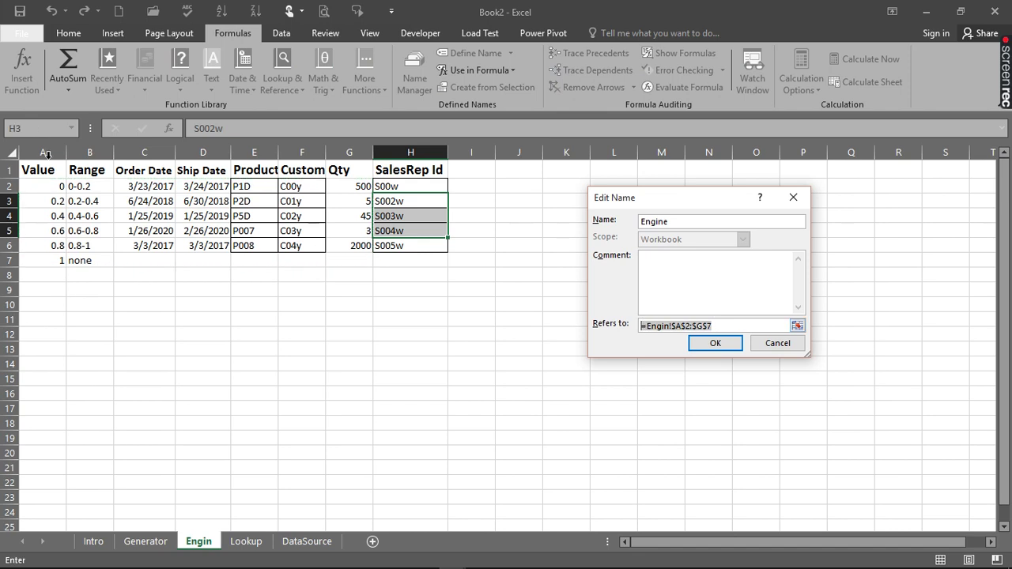
pyautogui.moveTo(43, 185); pyautogui.dragTo(409, 260)
pyautogui.click(715, 344)
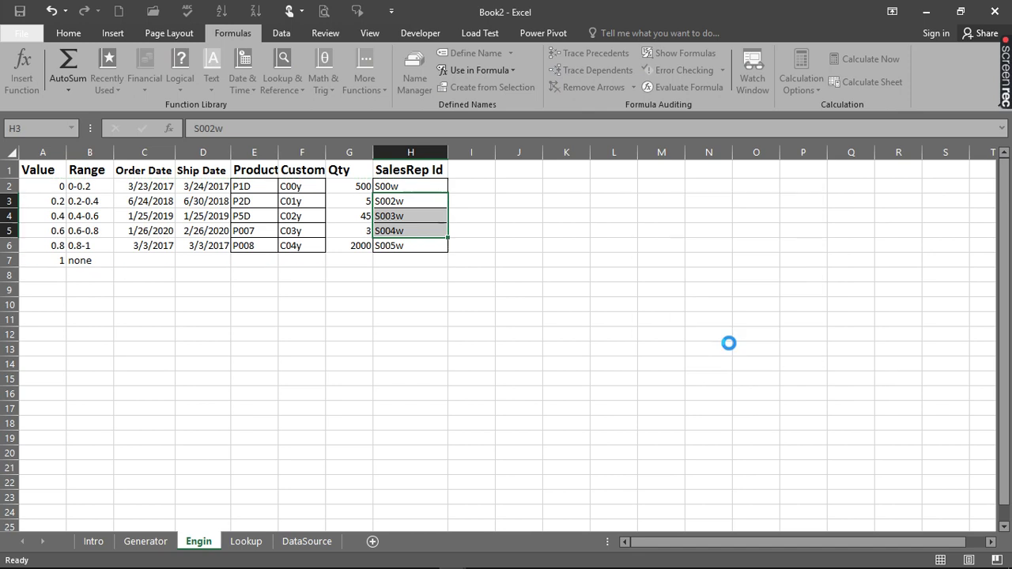
pyautogui.click(870, 416)
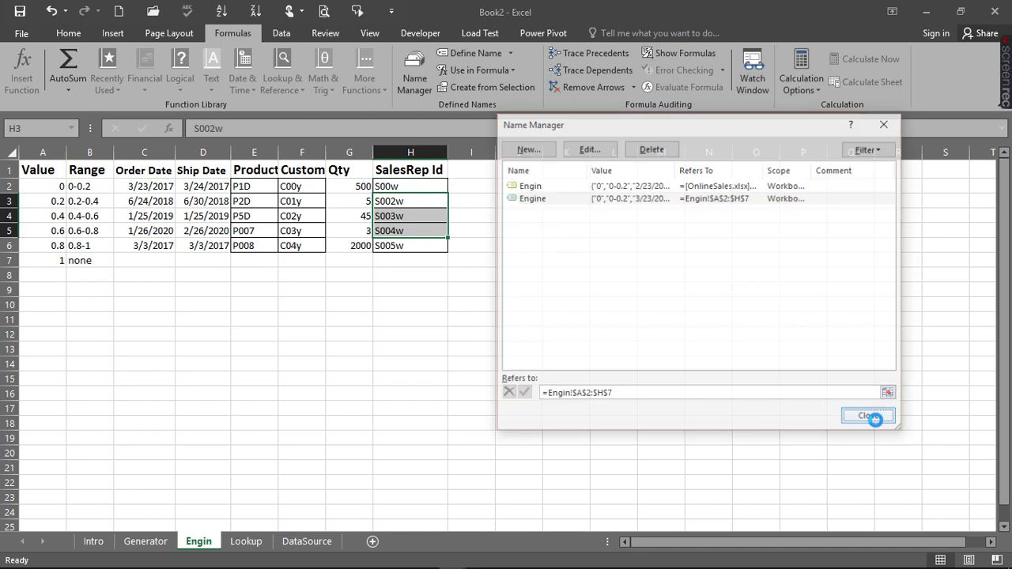
pyautogui.click(146, 541)
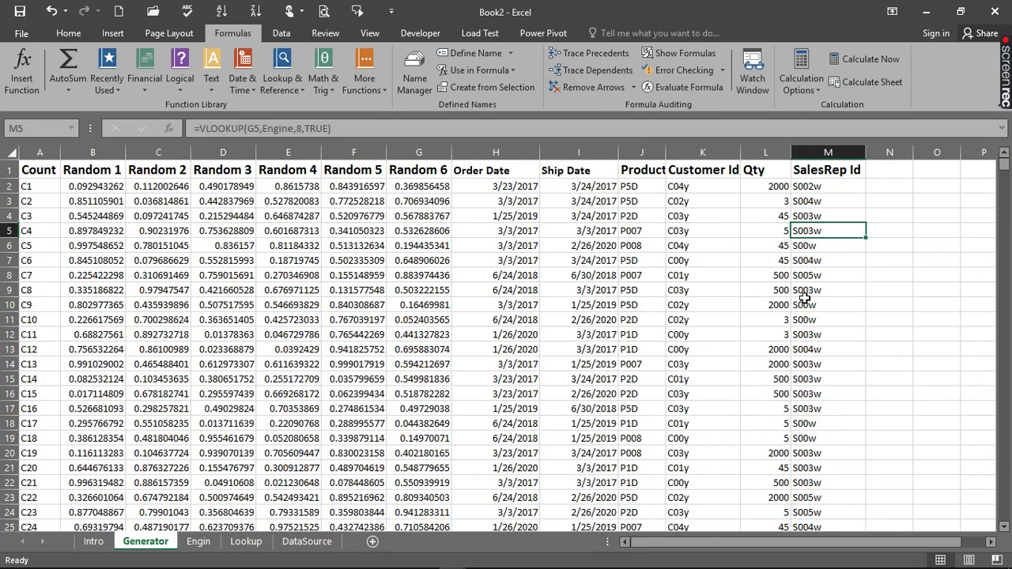
# - Start a COUNTIF formula in I2 of the Engin sheet with the Generator sheet's SalesRep Id column (M:M) as its range
pyautogui.click(189, 543)
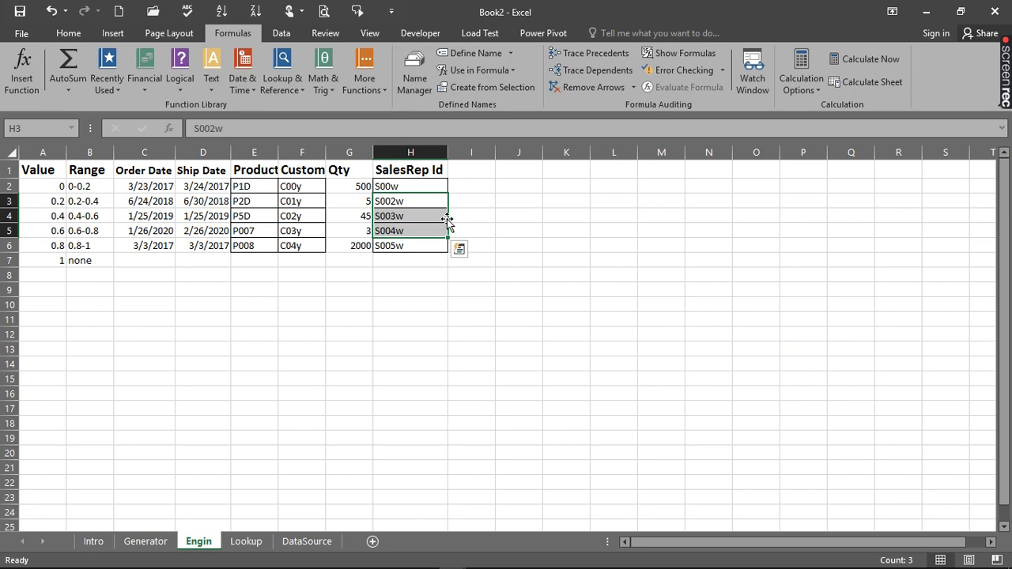
pyautogui.click(482, 186)
pyautogui.write('=count')
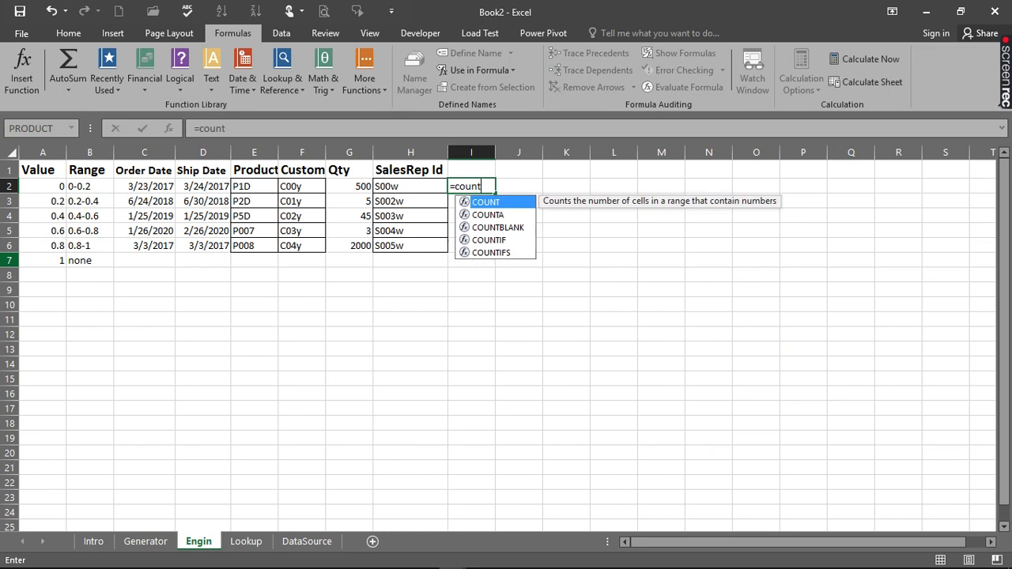
pyautogui.write('if')
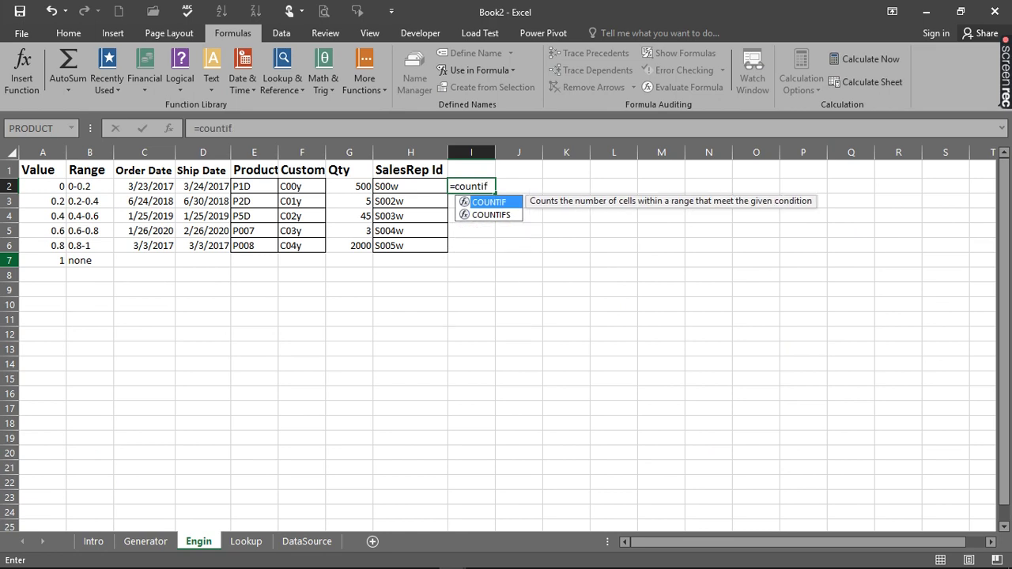
pyautogui.press('Tab')
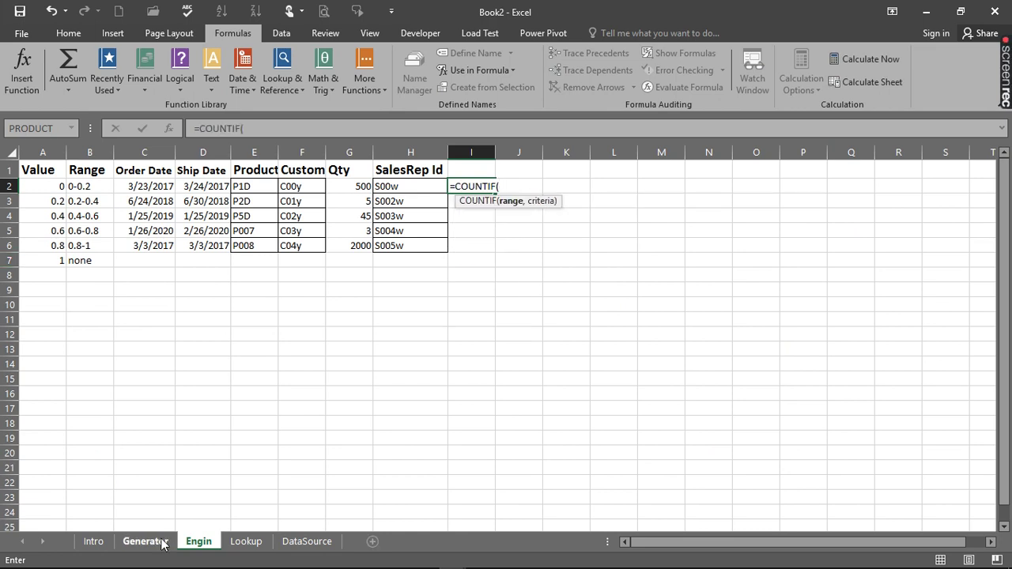
pyautogui.click(146, 541)
pyautogui.click(828, 153)
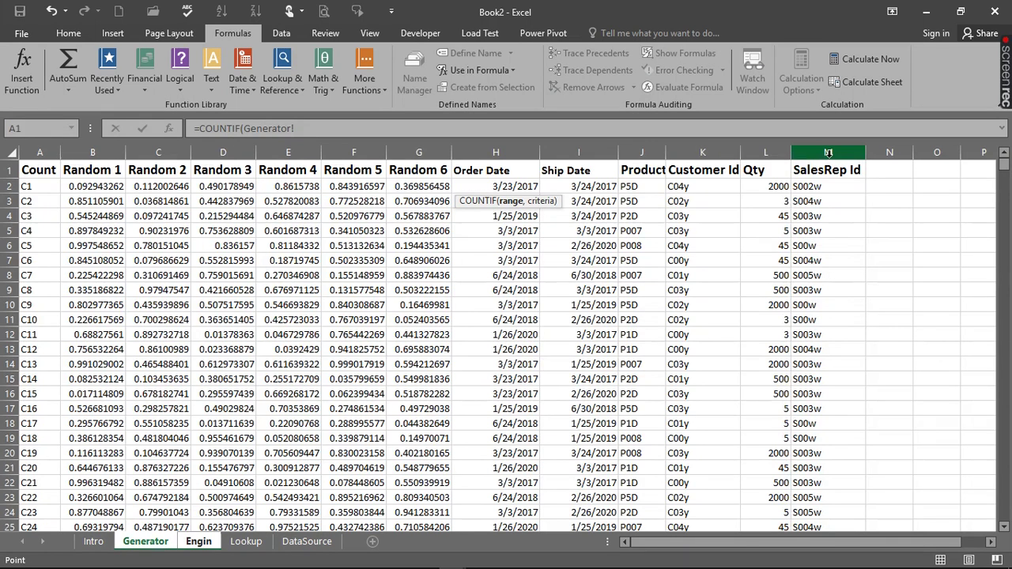
pyautogui.write(',')
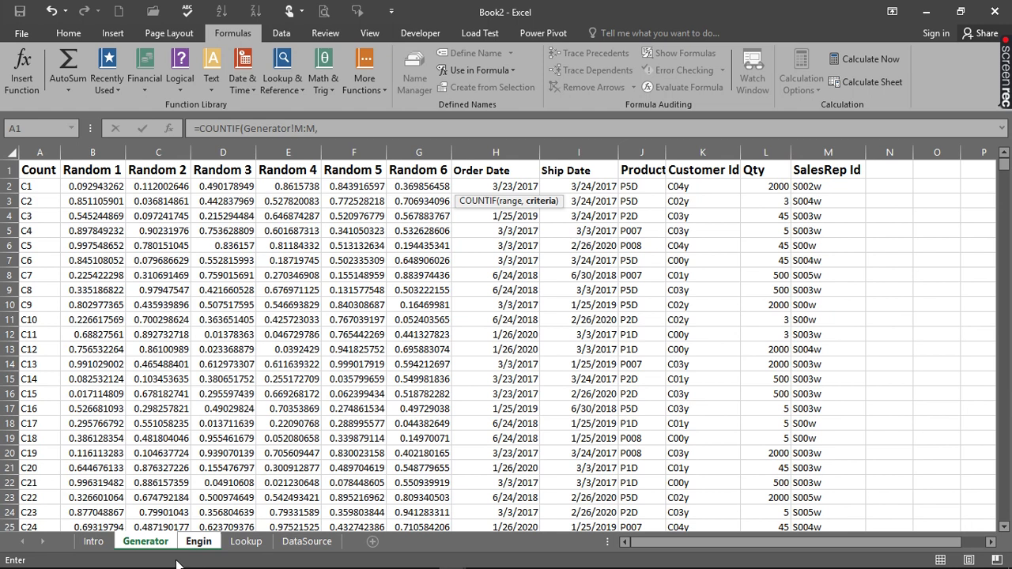
# - Complete the COUNTIF formula with the SalesRep Id in Engin!H2 as its criterion
pyautogui.click(198, 543)
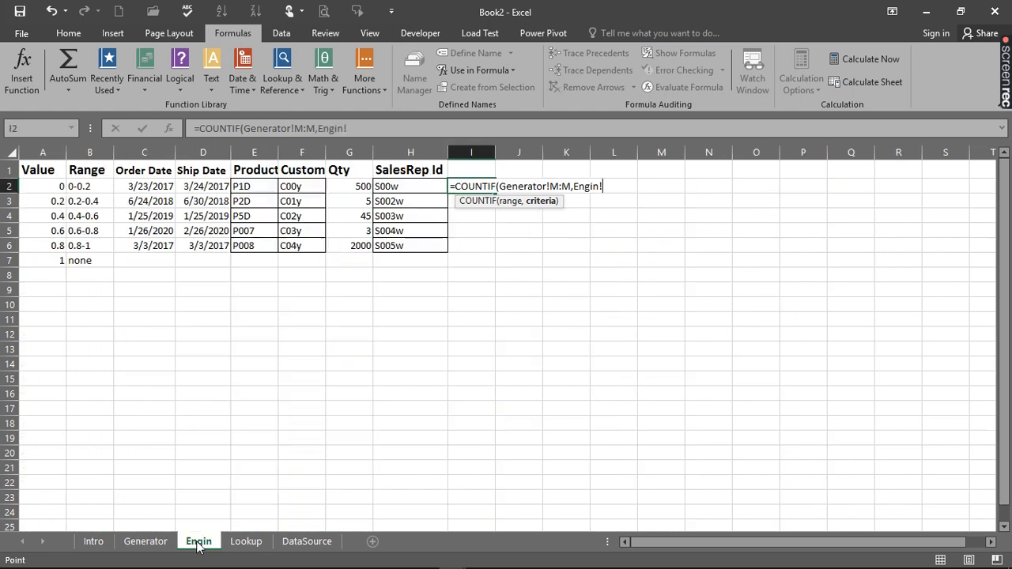
pyautogui.press('BackSpace')
pyautogui.press('BackSpace')
pyautogui.press('BackSpace')
pyautogui.press('BackSpace')
pyautogui.press('BackSpace')
pyautogui.press('BackSpace')
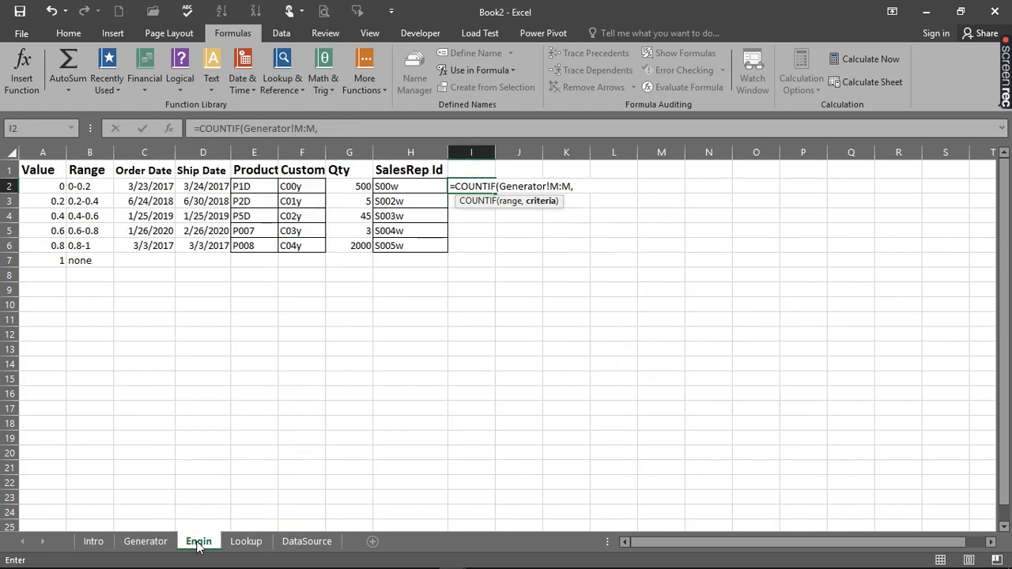
pyautogui.click(416, 188)
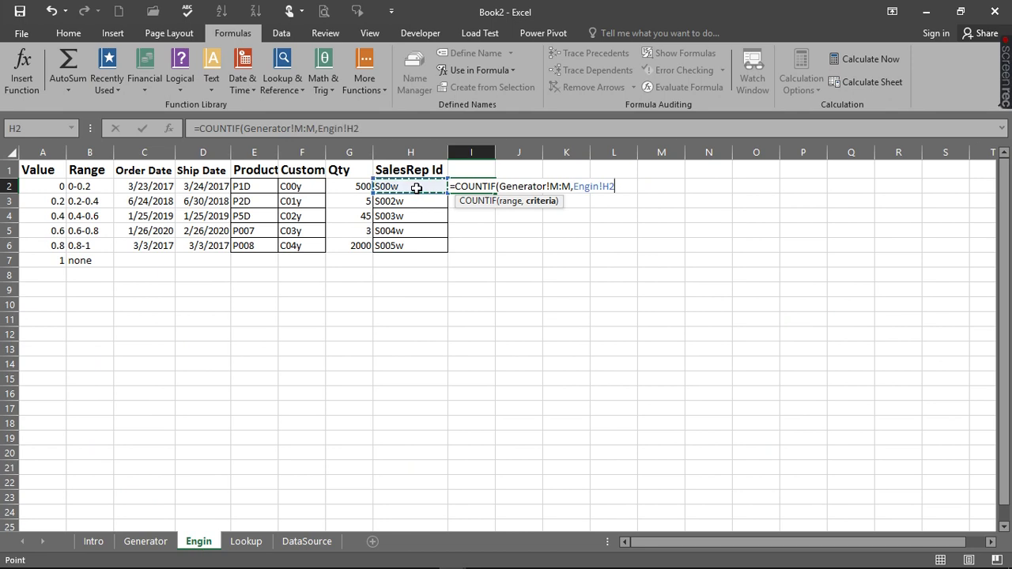
pyautogui.press('Return')
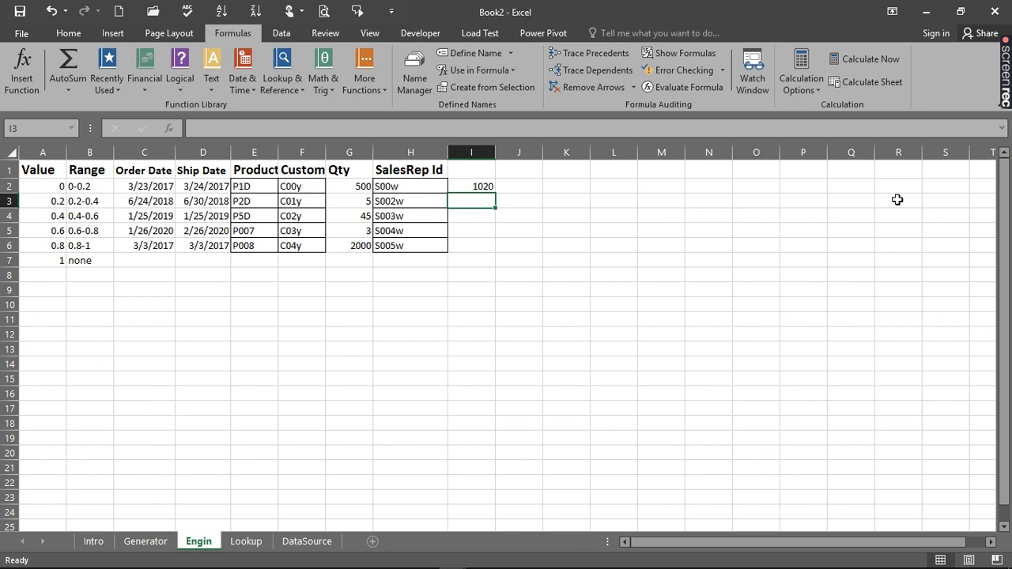
# - Fill the COUNTIF formula from I2 down to I7 and check the counts against the SalesRep Ids
pyautogui.click(484, 185)
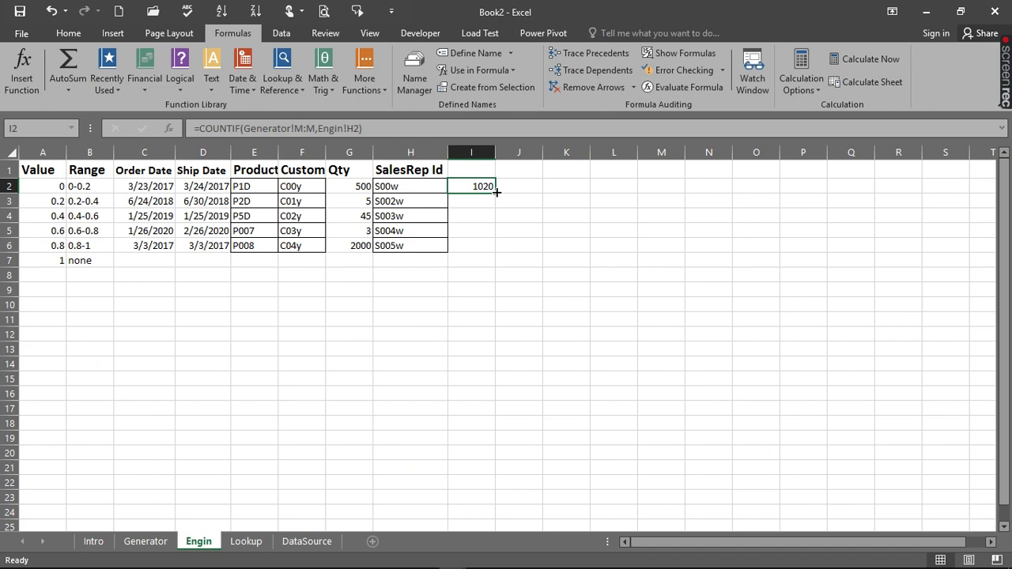
pyautogui.moveTo(495, 192); pyautogui.dragTo(496, 265)
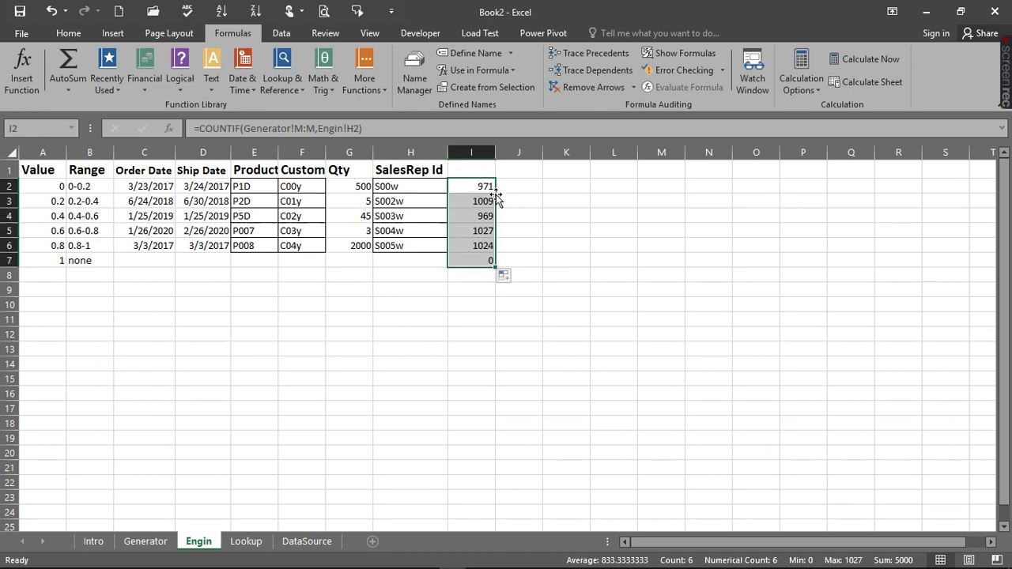
pyautogui.click(483, 260)
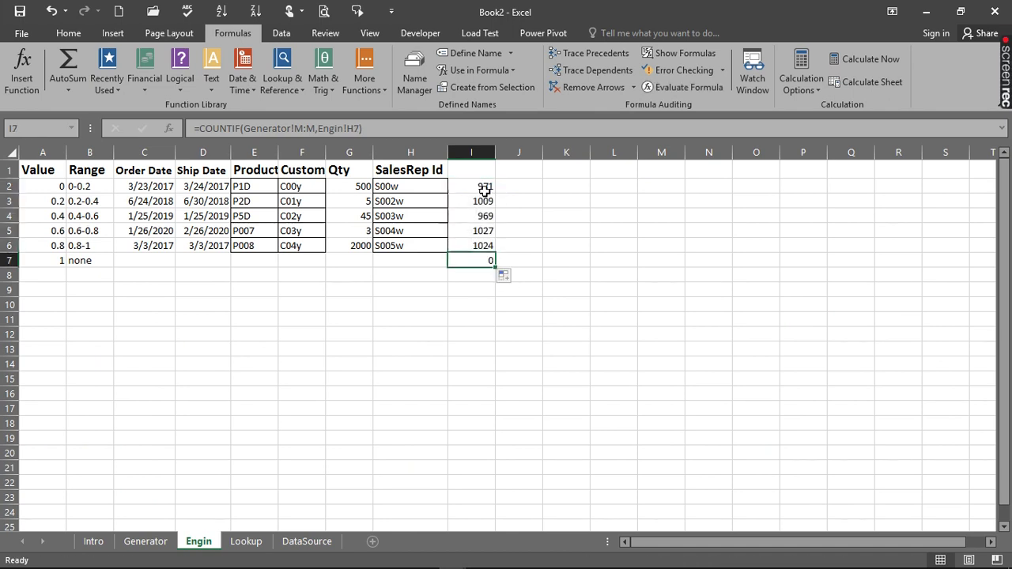
pyautogui.click(389, 189)
pyautogui.click(474, 187)
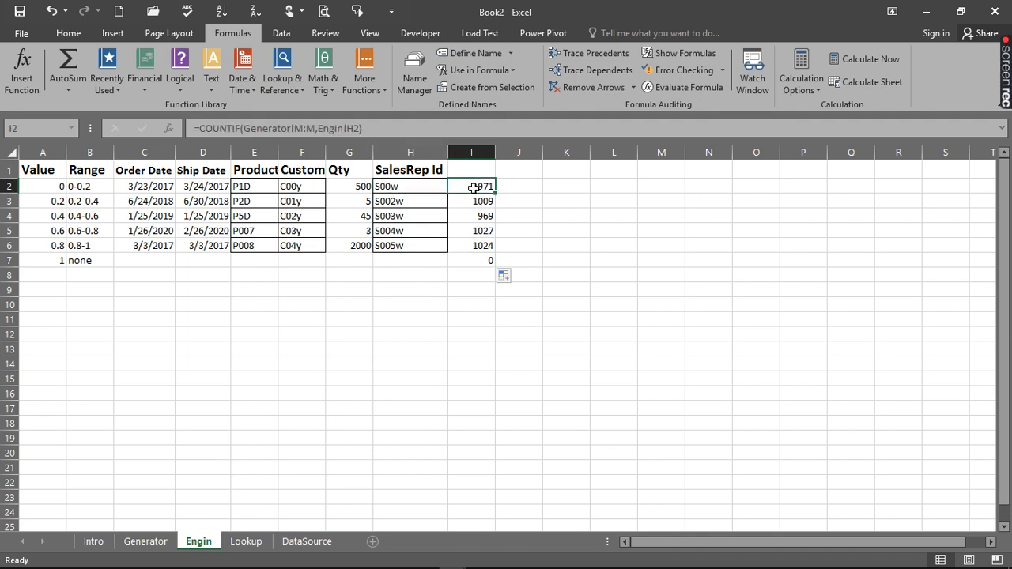
pyautogui.click(484, 203)
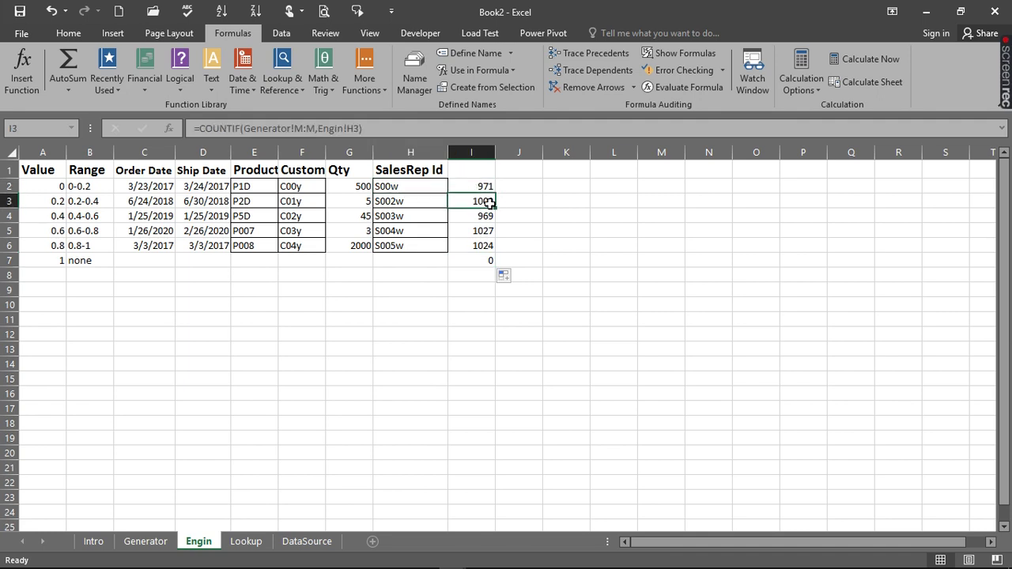
# - Replace the formula in I7 with a SUM of the counts in I2:I6
pyautogui.click(485, 259)
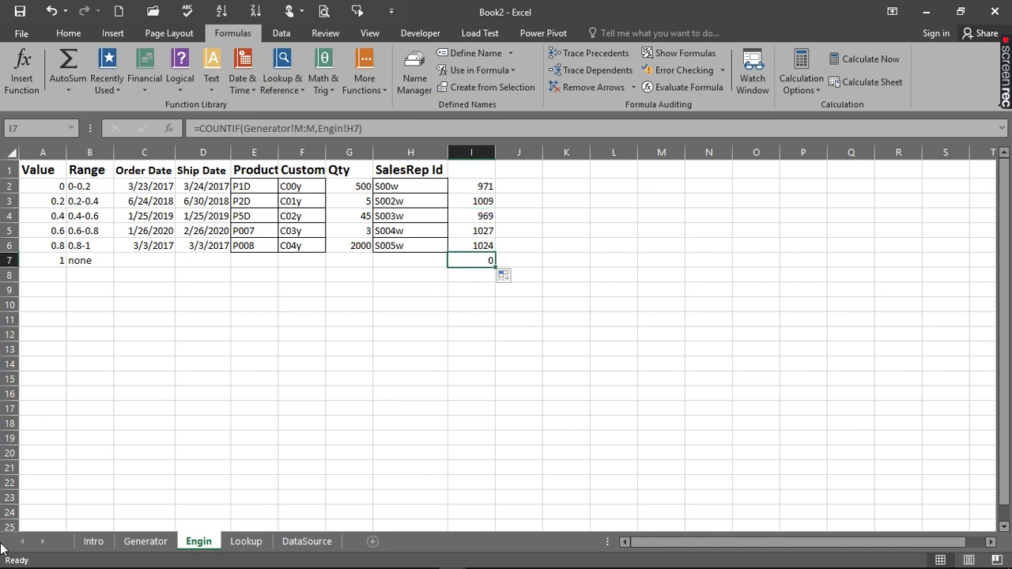
pyautogui.hotkey('alt', '=')
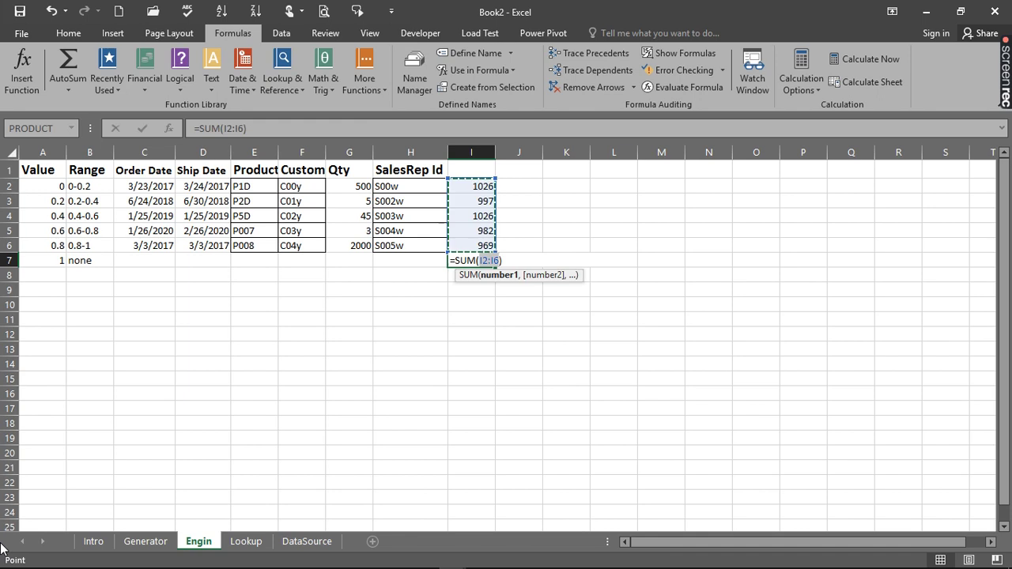
pyautogui.press('Return')
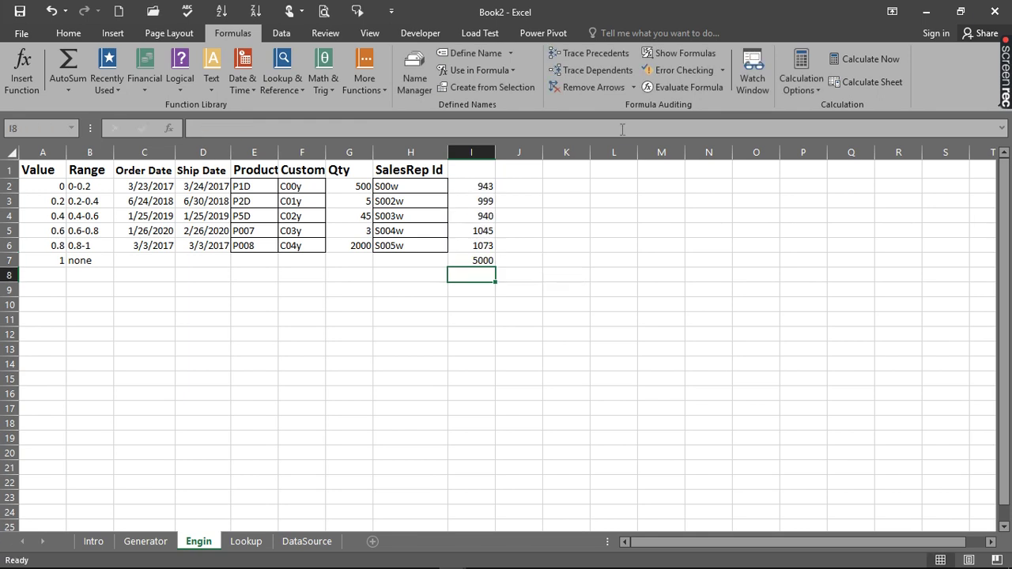
pyautogui.click(489, 261)
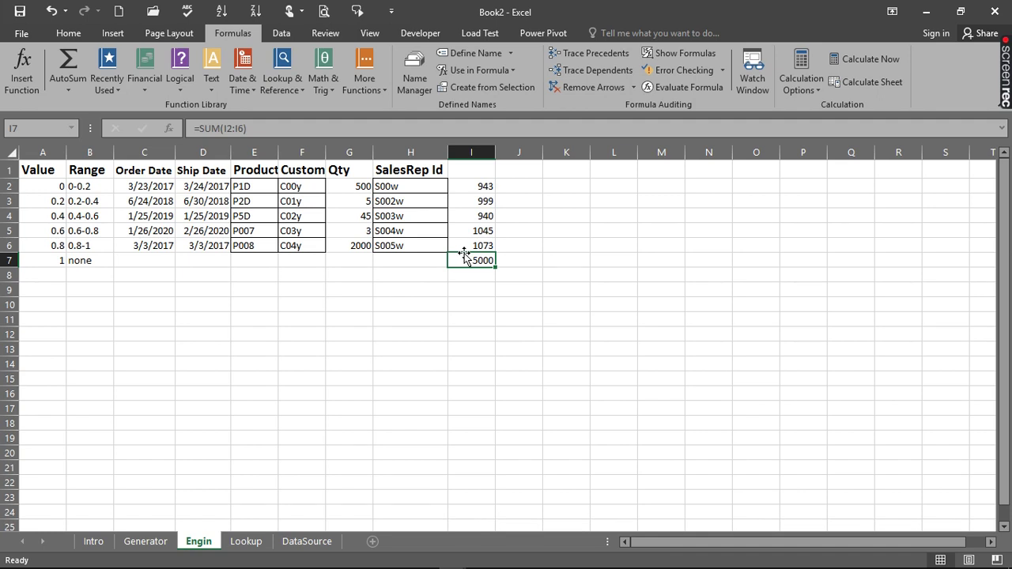
pyautogui.click(306, 544)
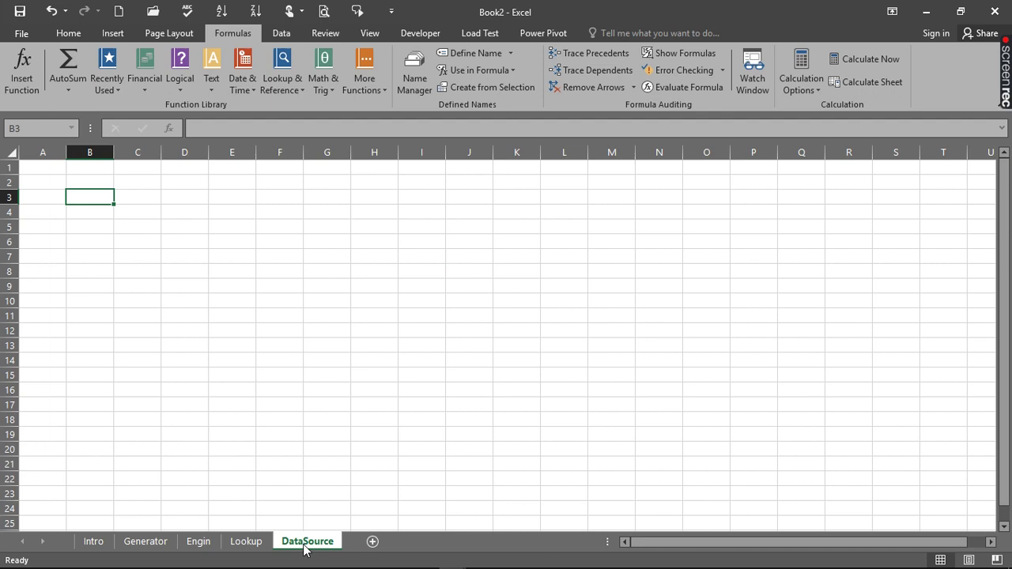
pyautogui.click(139, 544)
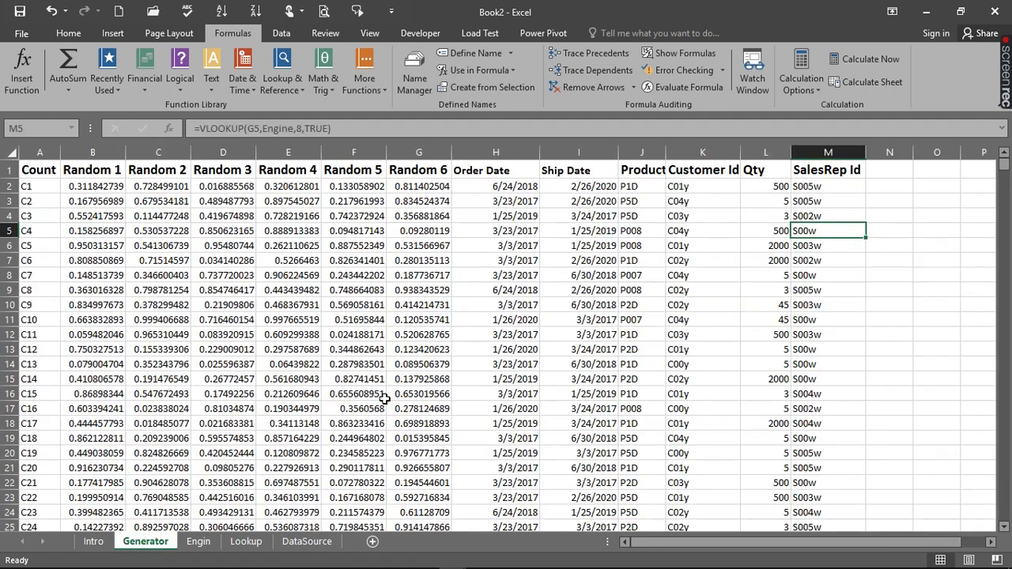
pyautogui.click(309, 543)
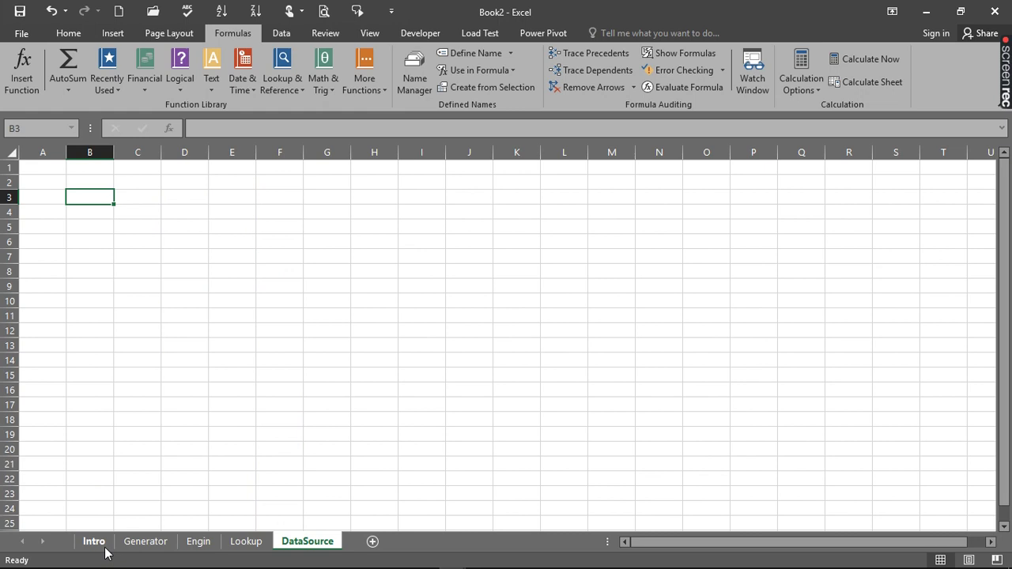
# - Copy the Generator sheet's Order Date through SalesRep Id columns (H:M) and paste them as values into the DataSource sheet from A1
pyautogui.click(147, 542)
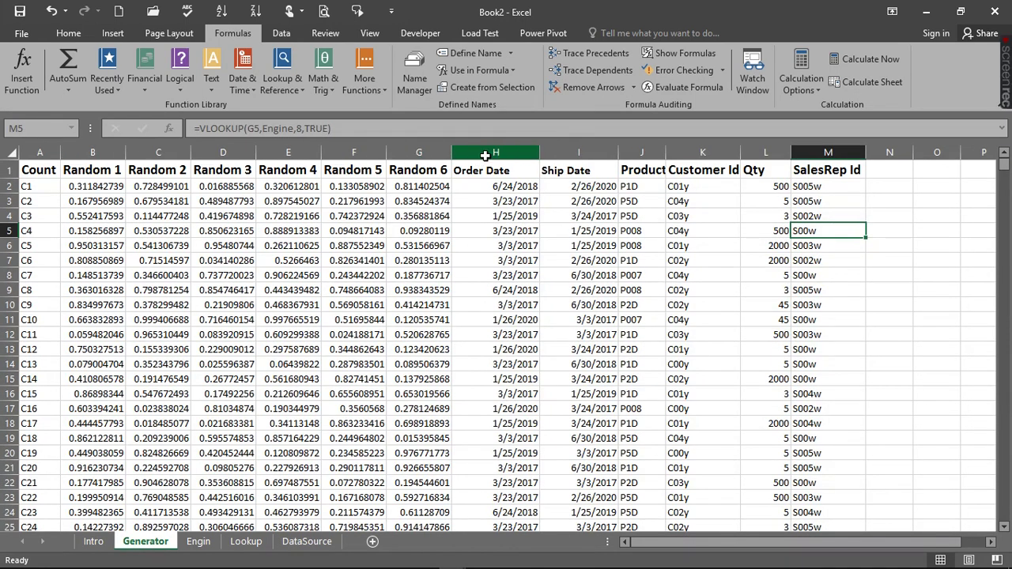
pyautogui.moveTo(486, 155); pyautogui.dragTo(815, 170)
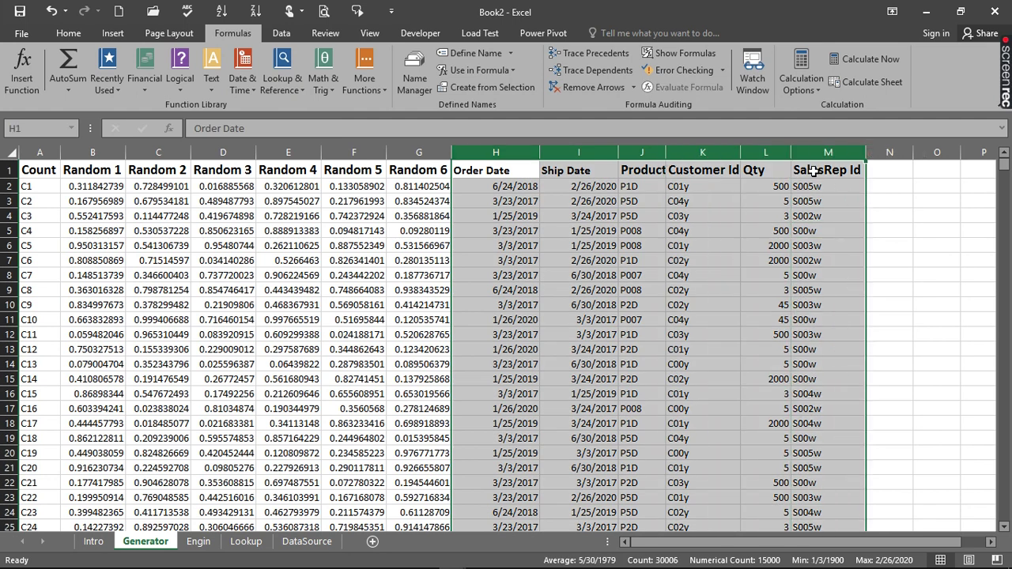
pyautogui.hotkey('ctrl', 'c')
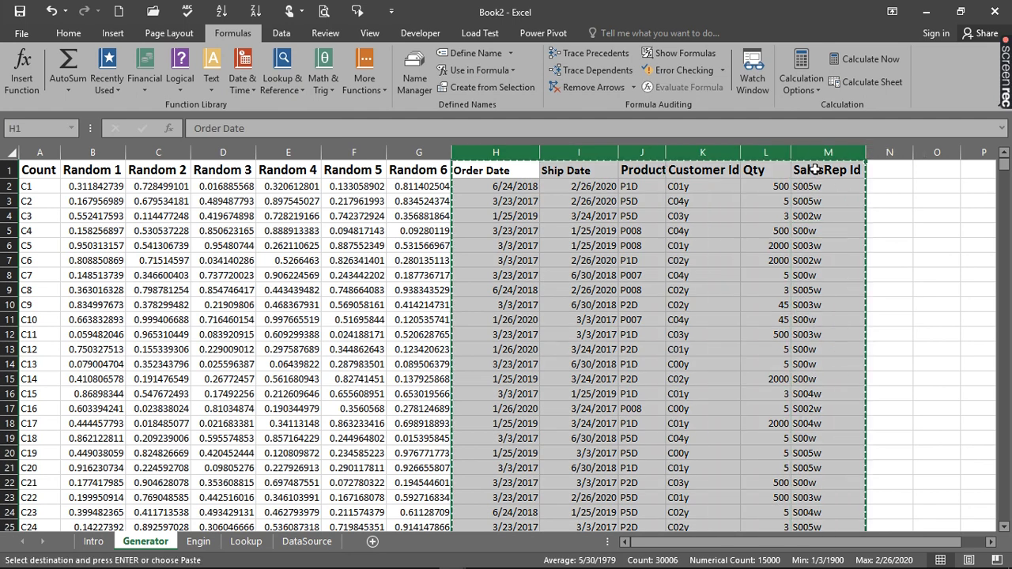
pyautogui.click(288, 542)
pyautogui.click(45, 170)
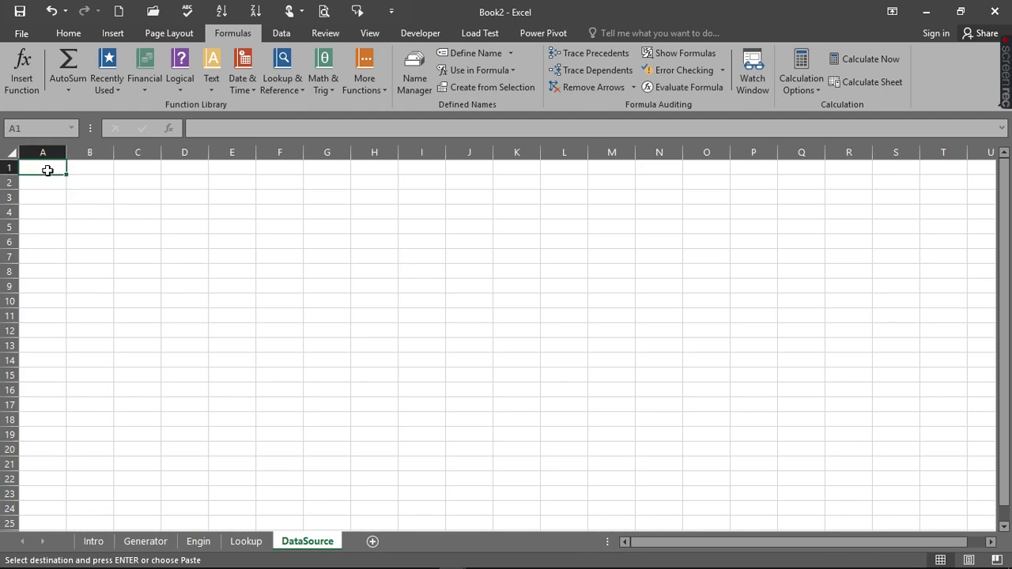
pyautogui.click(67, 33)
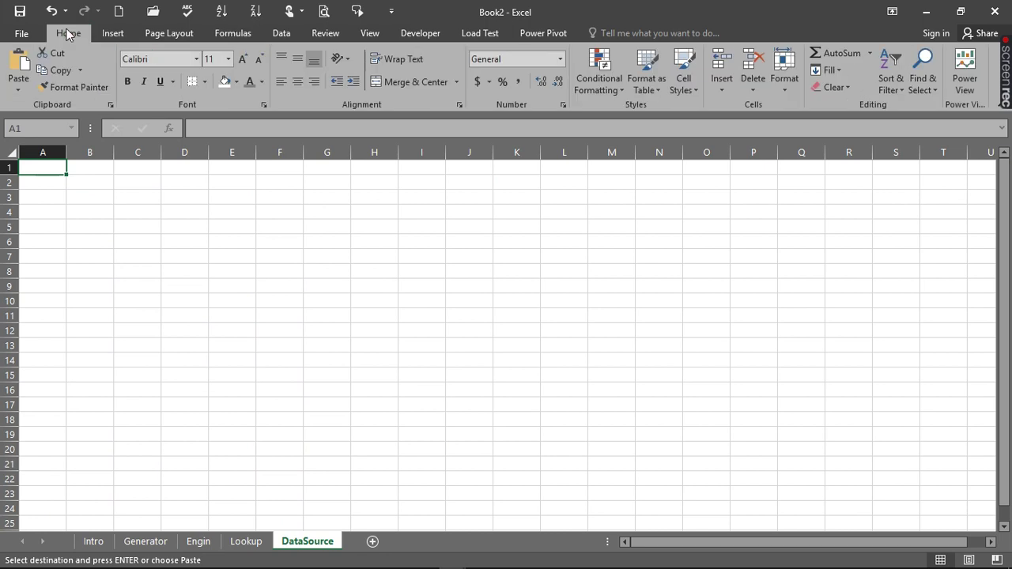
pyautogui.click(19, 85)
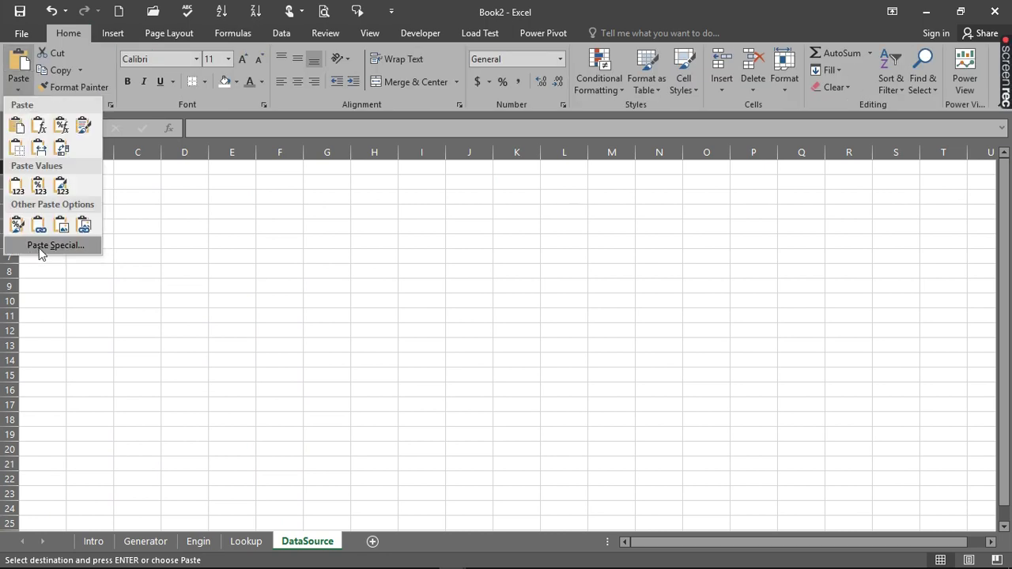
pyautogui.click(156, 210)
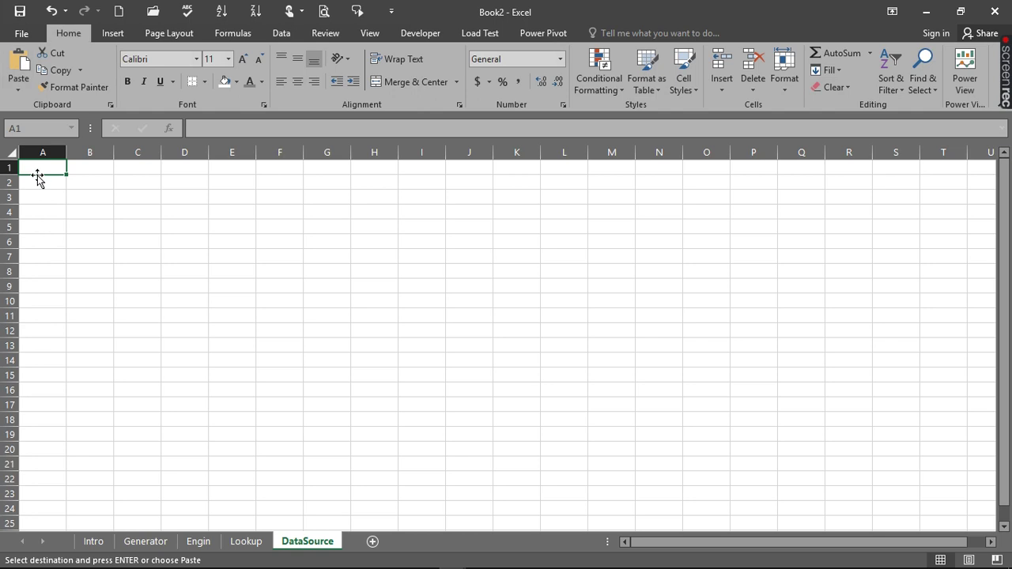
pyautogui.hotkey('ctrl', 'alt', 'v')
pyautogui.click(586, 227)
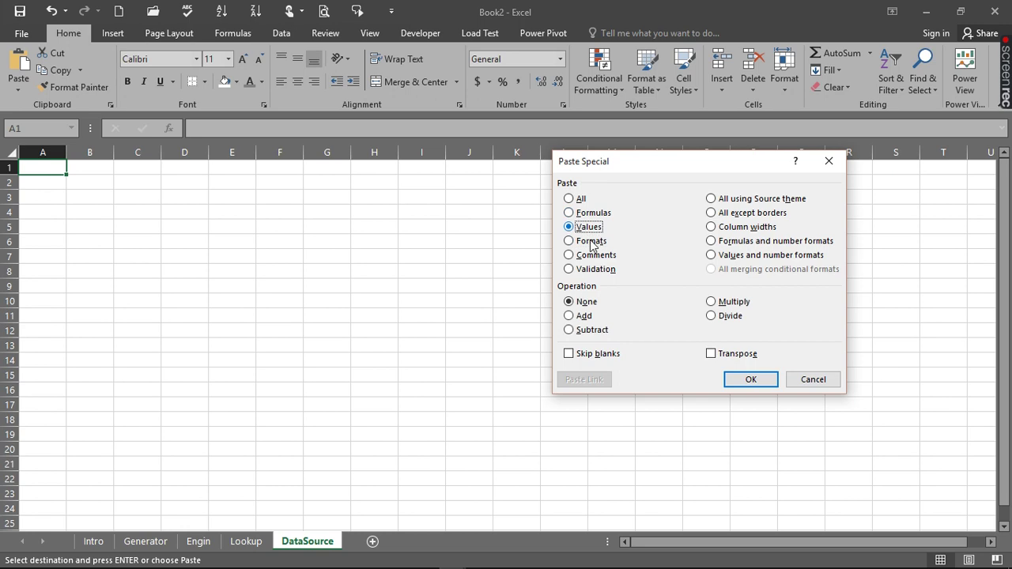
pyautogui.click(749, 380)
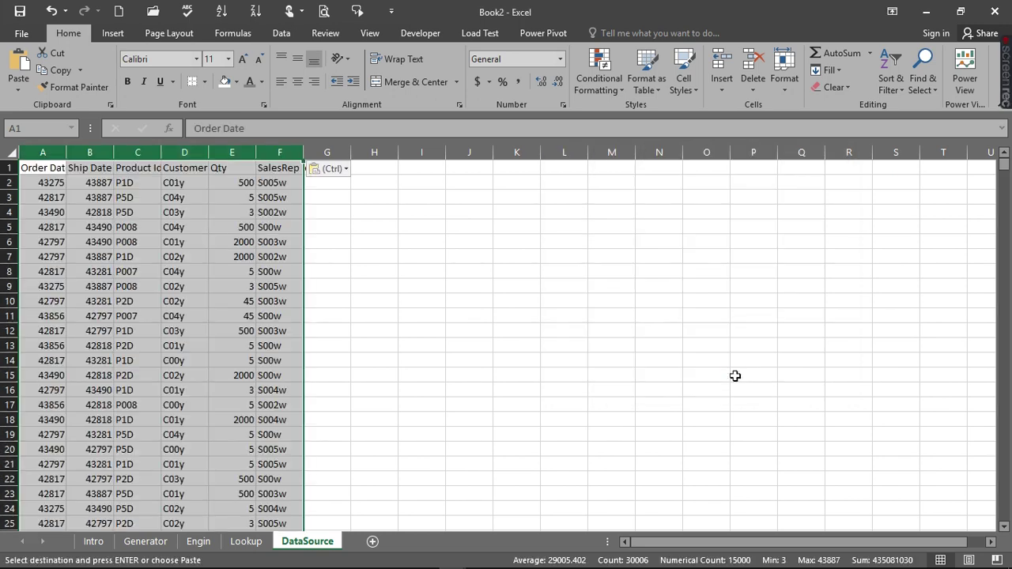
# - Examine the pasted values in the order date, ship date, product, customer, quantity and sales rep columns of DataSource
pyautogui.click(232, 233)
pyautogui.click(194, 215)
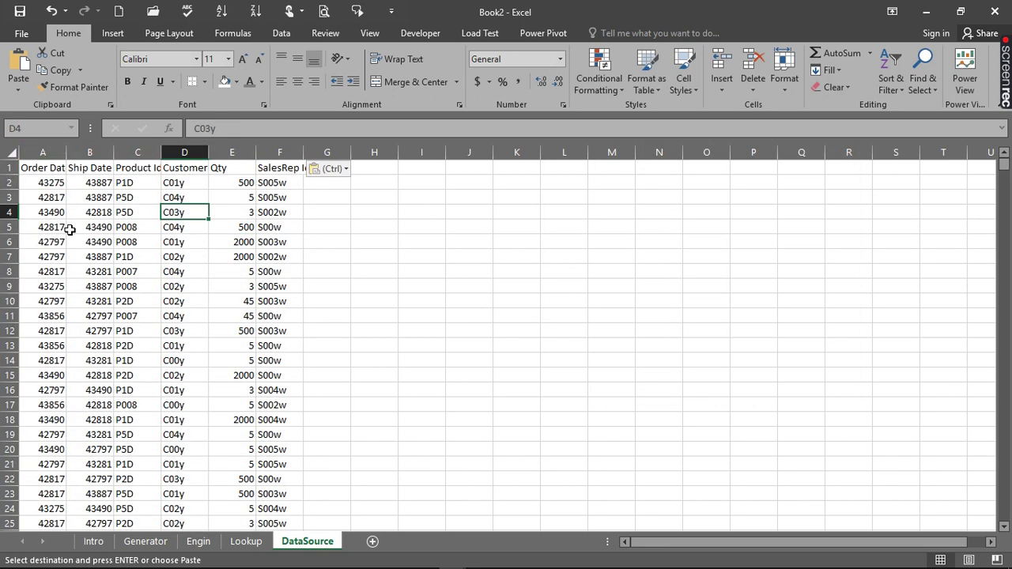
pyautogui.click(80, 227)
pyautogui.click(96, 198)
pyautogui.click(139, 210)
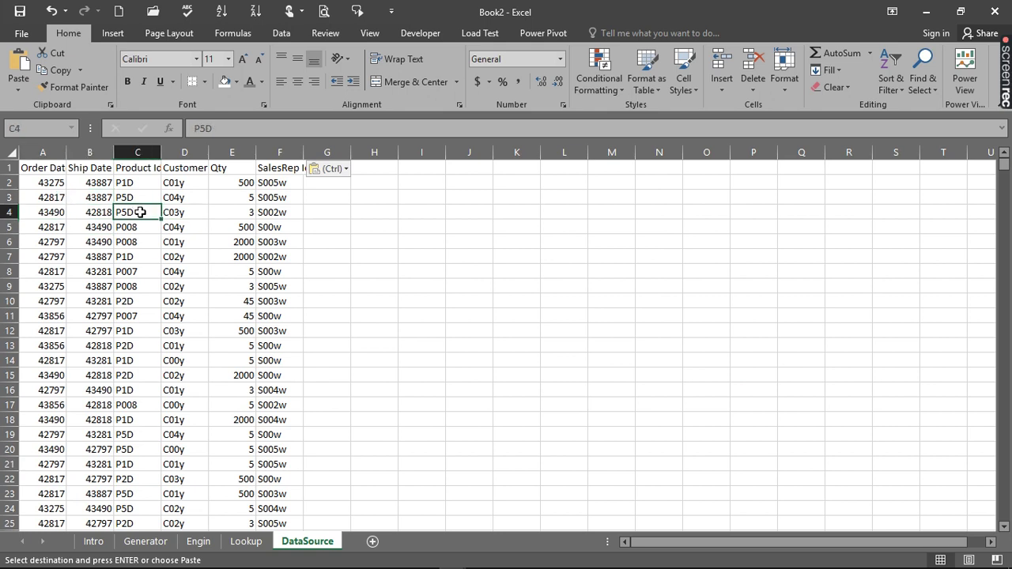
pyautogui.click(189, 213)
pyautogui.click(238, 214)
pyautogui.click(277, 212)
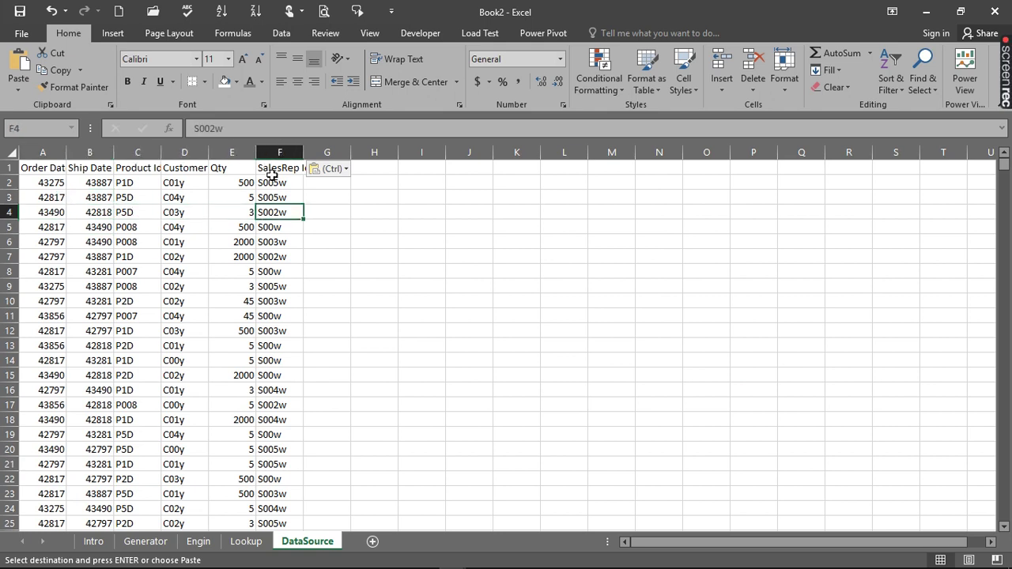
pyautogui.click(180, 197)
pyautogui.click(59, 197)
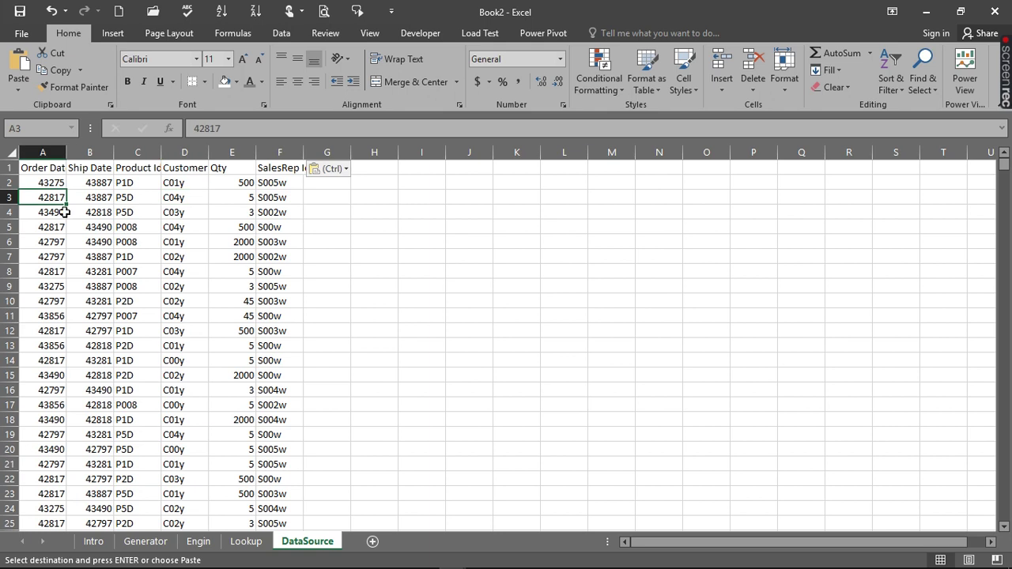
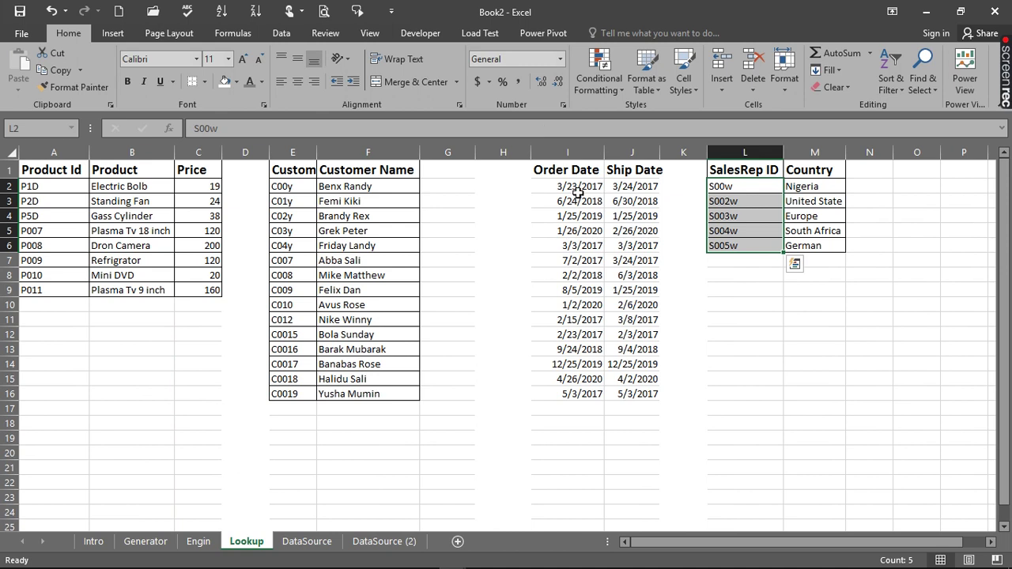
# - Copy the order and ship dates in Lookup!I7:J11 and paste them over the existing dates in Engin!C2:D6
pyautogui.moveTo(578, 193); pyautogui.dragTo(627, 318)
pyautogui.click(571, 263)
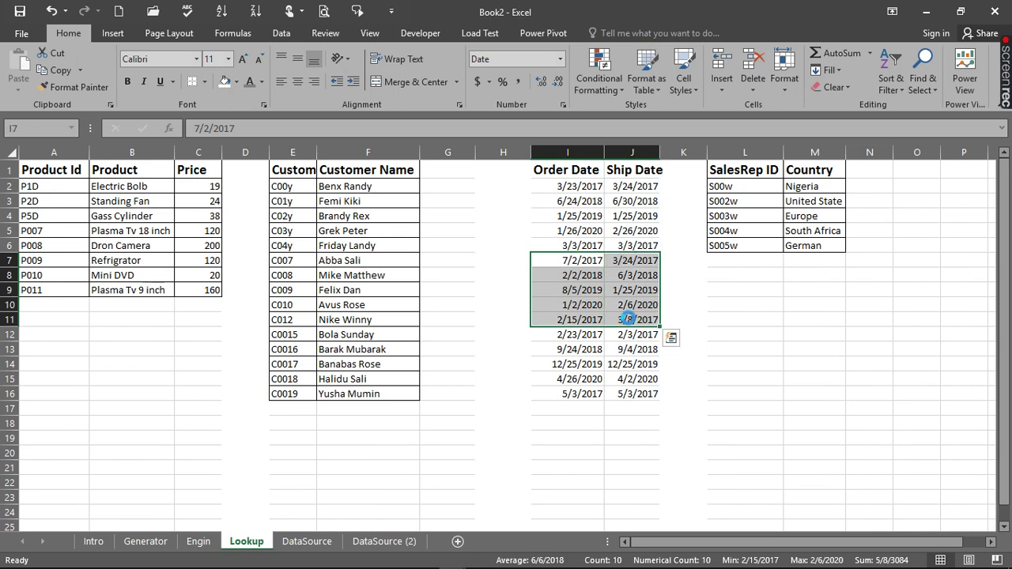
pyautogui.hotkey('ctrl', 'c')
pyautogui.click(198, 541)
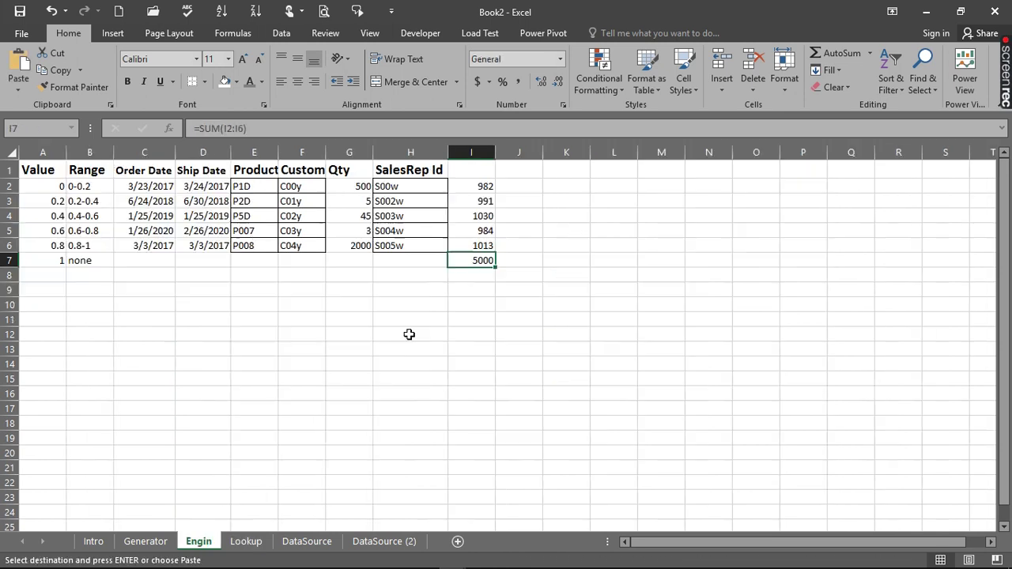
pyautogui.click(141, 188)
pyautogui.moveTo(178, 204); pyautogui.dragTo(204, 242)
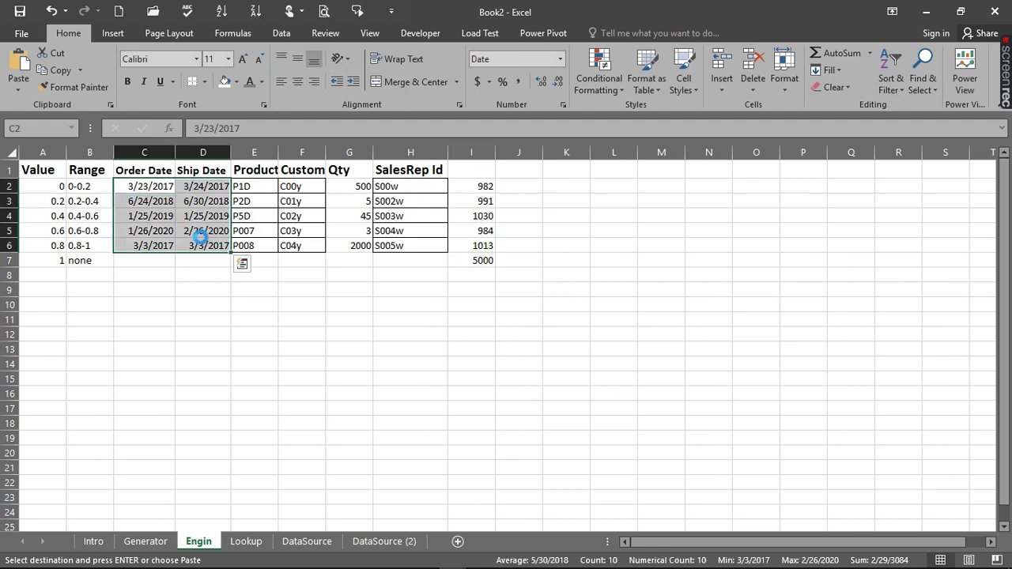
pyautogui.hotkey('ctrl', 'v')
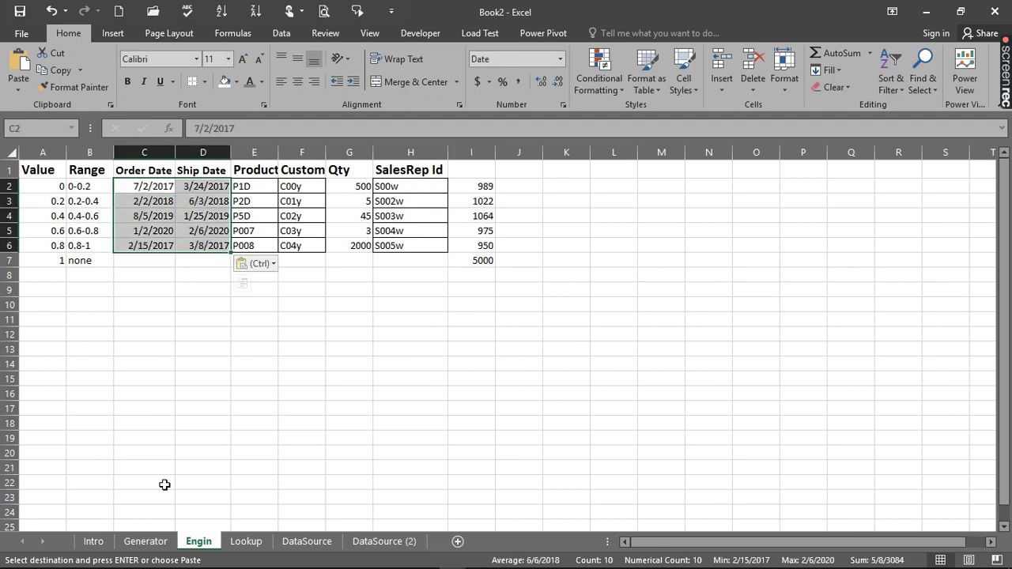
# - Copy the product ids P007 to P011 from Lookup!A5:A9 and paste them over the product ids in Engin!E2:E6
pyautogui.click(147, 541)
pyautogui.click(245, 541)
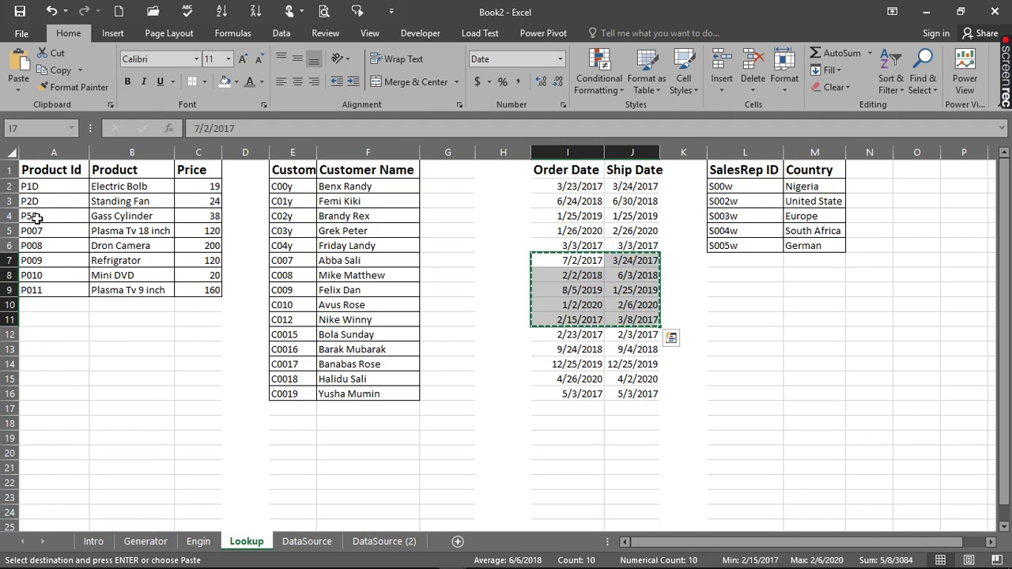
pyautogui.moveTo(36, 188); pyautogui.dragTo(35, 225)
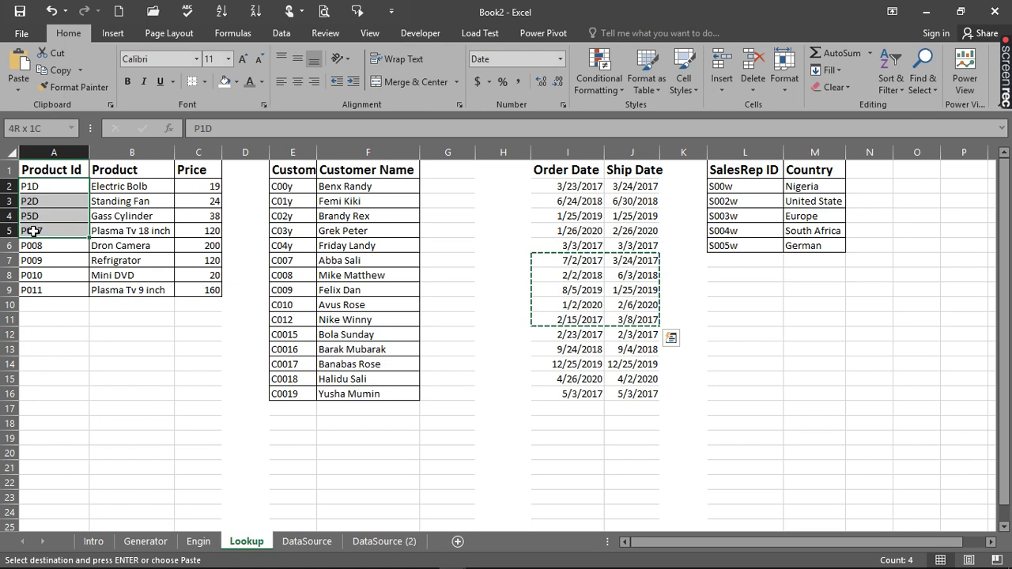
pyautogui.hotkey('ctrl', 'v')
pyautogui.moveTo(33, 290); pyautogui.dragTo(36, 230)
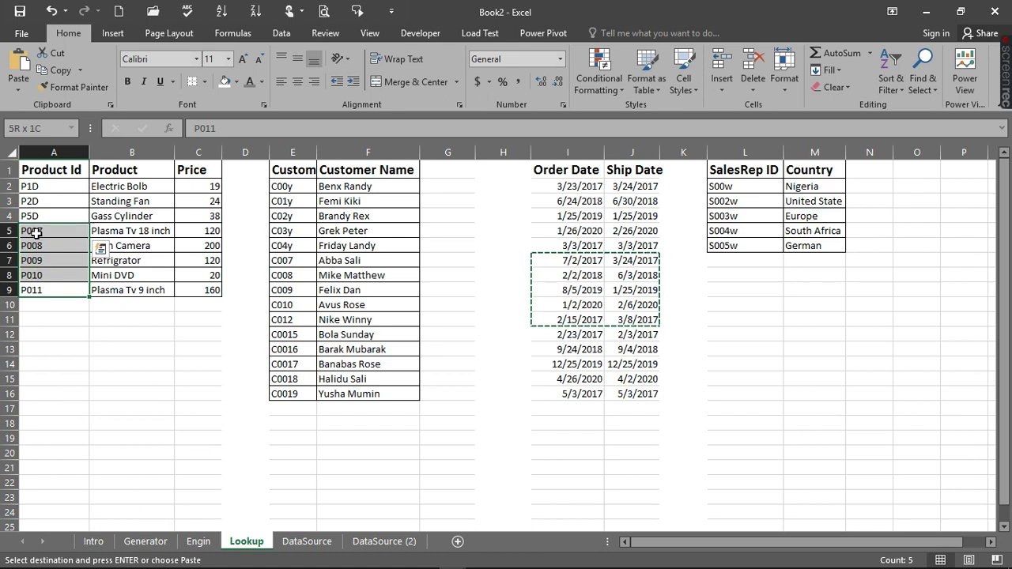
pyautogui.hotkey('ctrl', 'v')
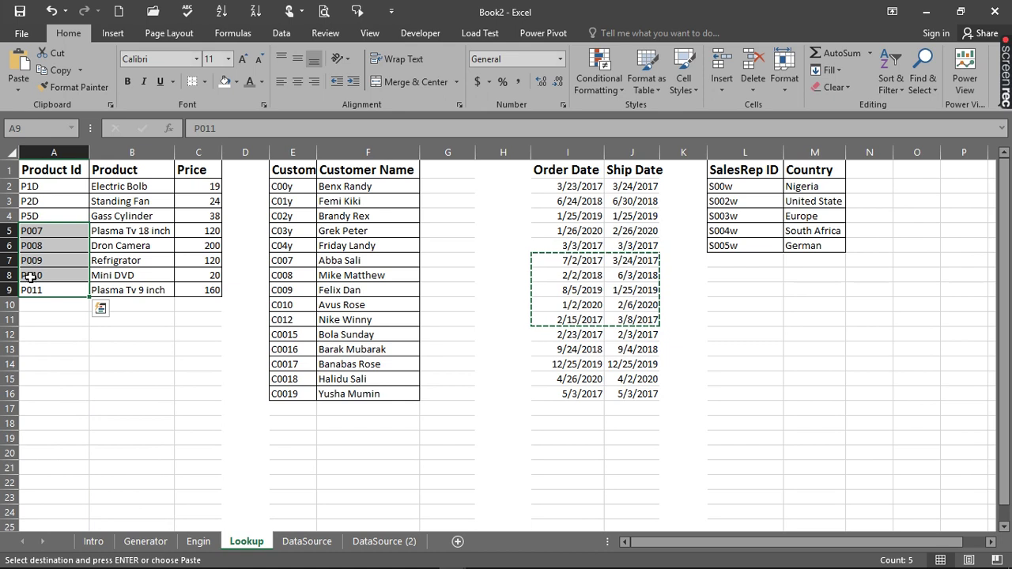
pyautogui.hotkey('ctrl', 'c')
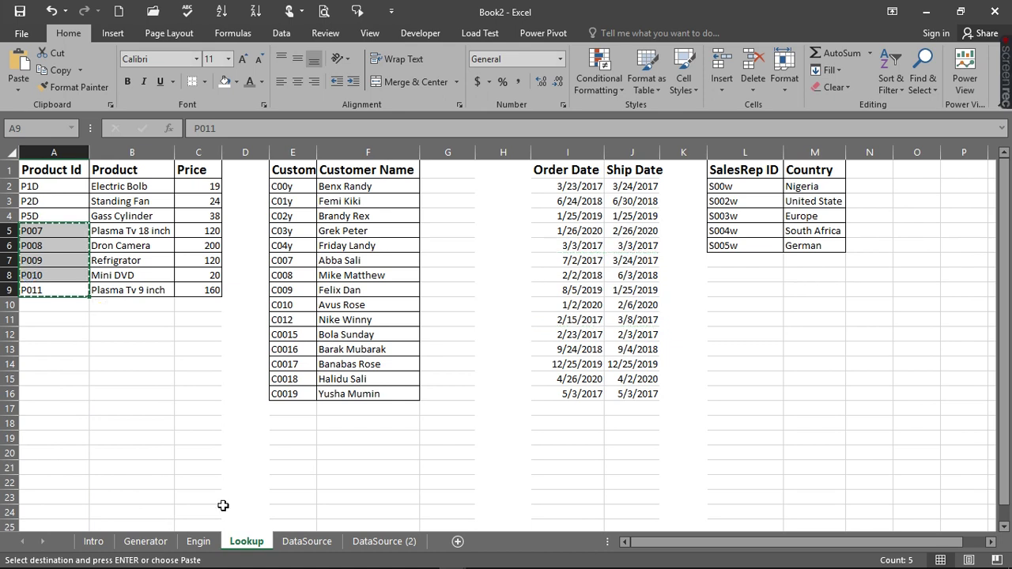
pyautogui.click(199, 542)
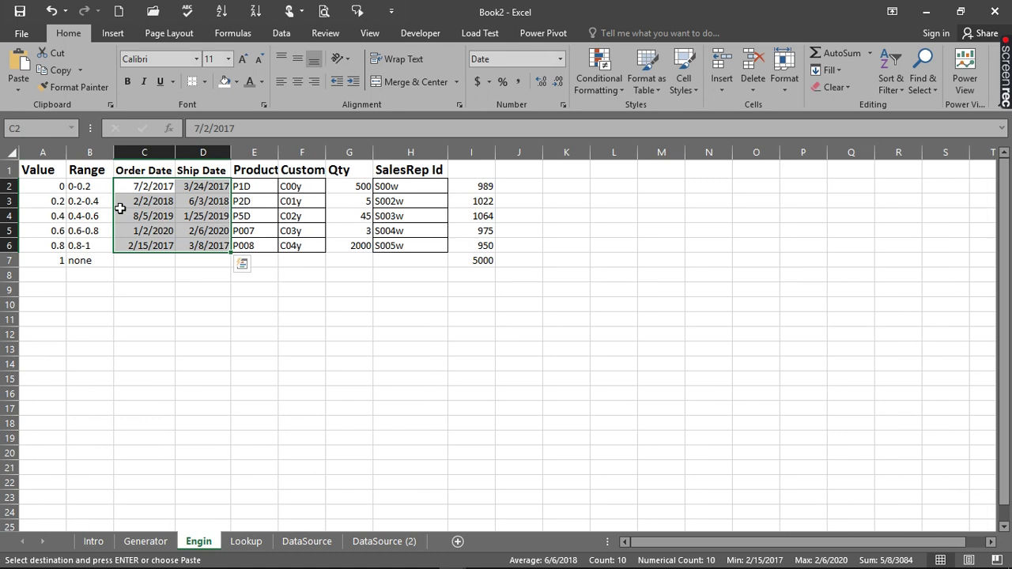
pyautogui.click(257, 187)
pyautogui.moveTo(257, 187); pyautogui.dragTo(256, 246)
pyautogui.hotkey('ctrl', 'v')
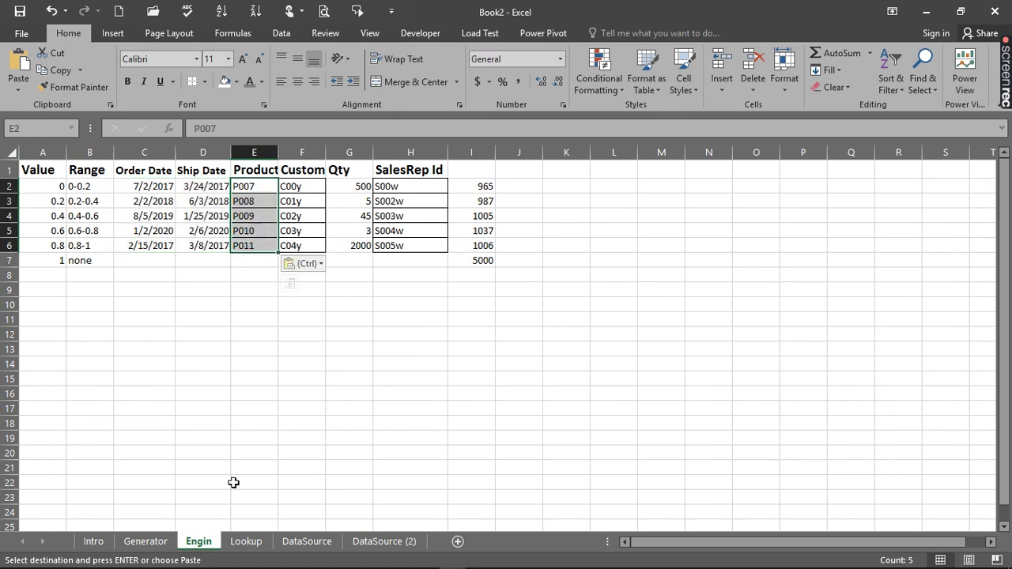
# - Copy the next five customer ids from Lookup!E7:E11 and paste them over the customer ids in Engin!F2:F6
pyautogui.click(244, 541)
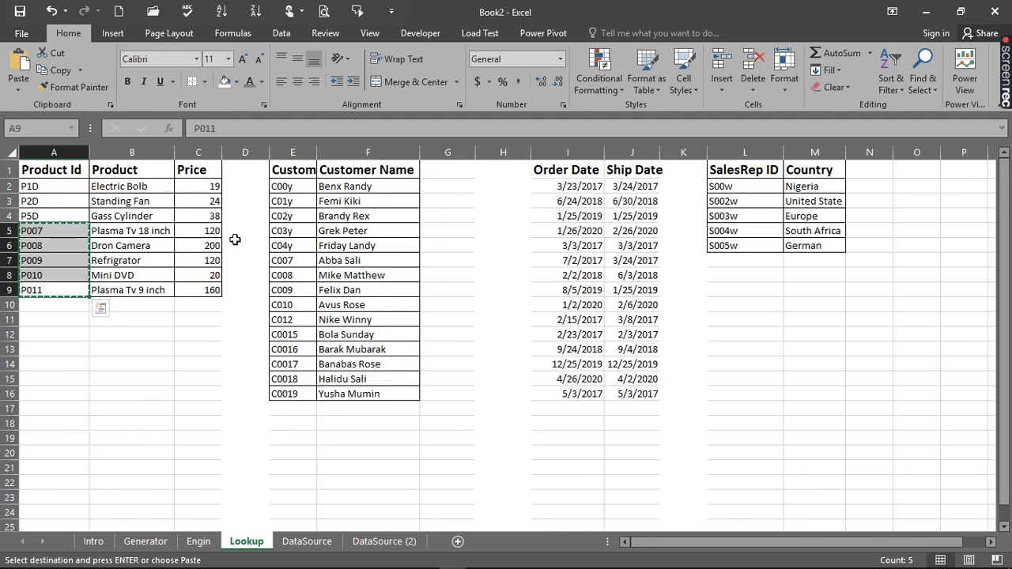
pyautogui.click(289, 188)
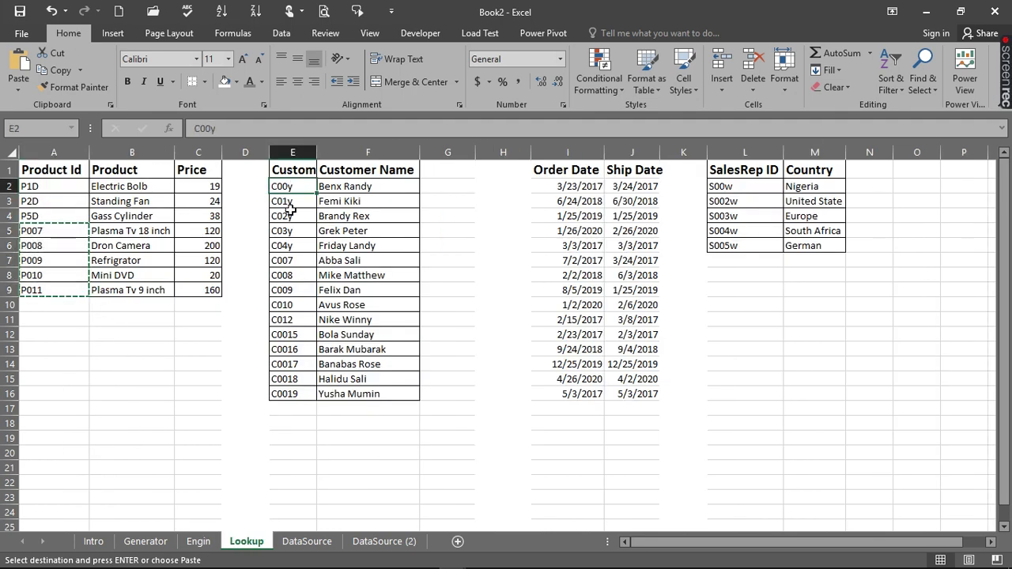
pyautogui.moveTo(290, 187); pyautogui.dragTo(276, 320)
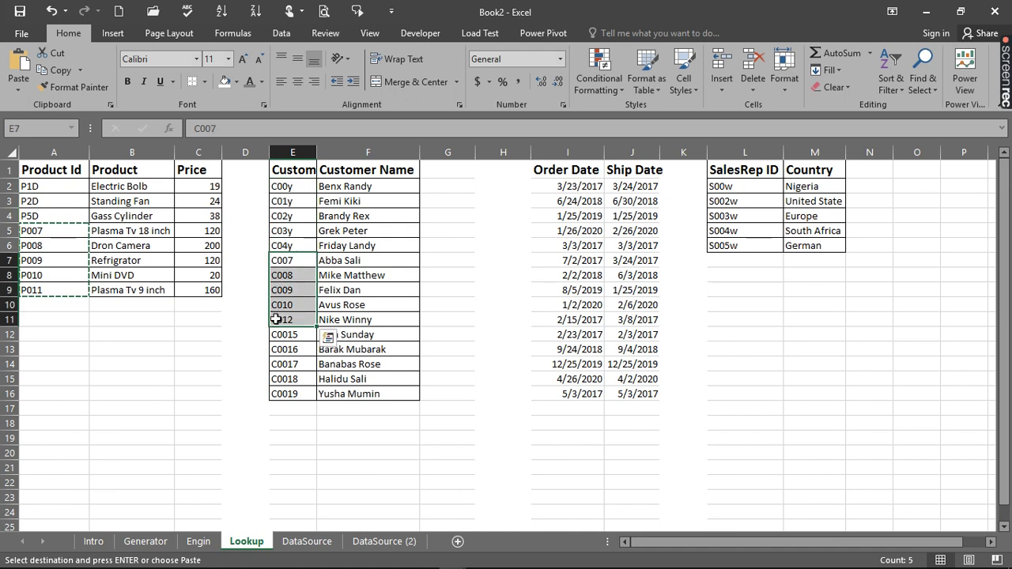
pyautogui.click(199, 541)
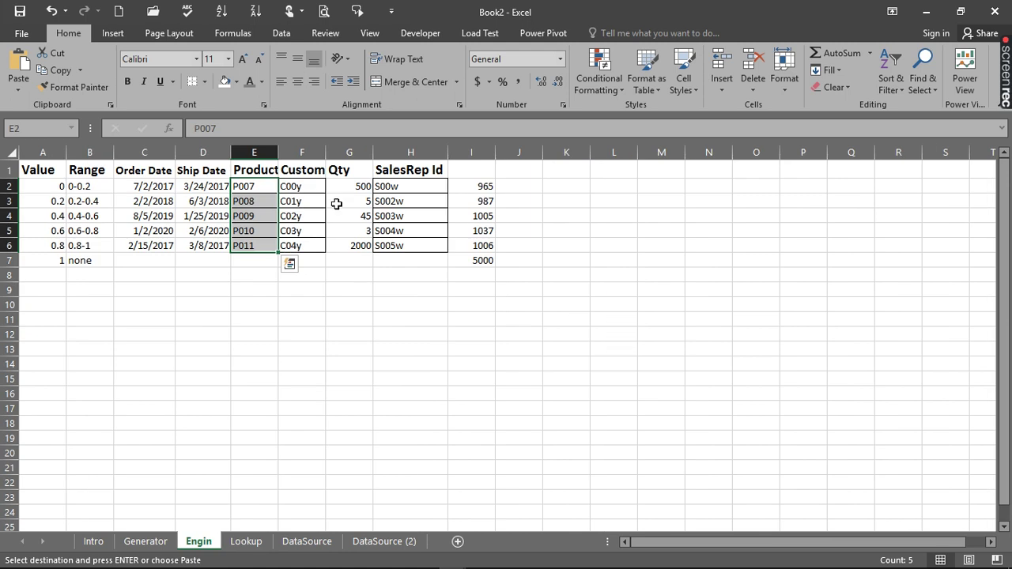
pyautogui.moveTo(296, 187); pyautogui.dragTo(299, 245)
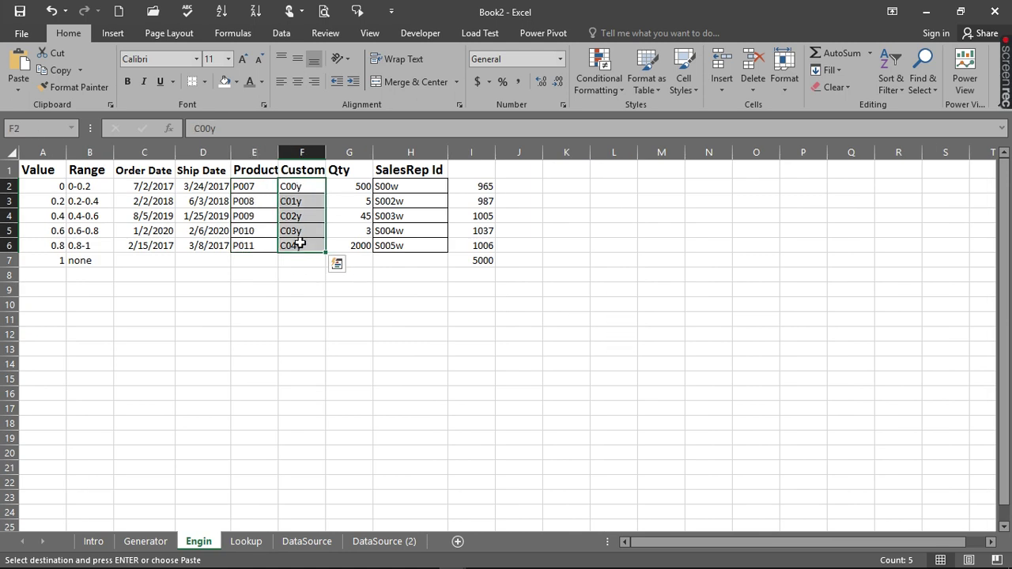
pyautogui.hotkey('ctrl', 'v')
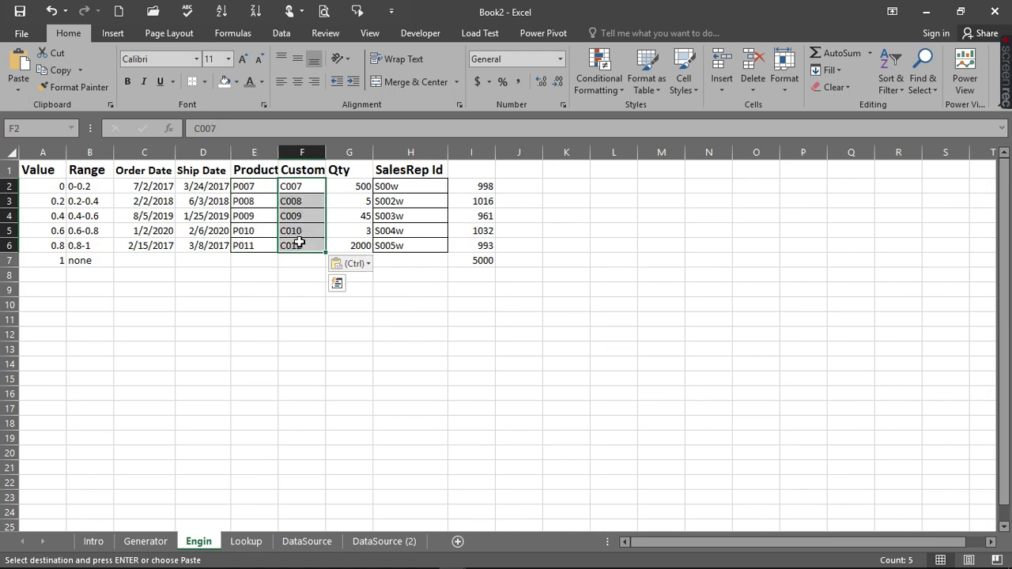
# - Copy the sales rep ids in Lookup!L2:L6 and paste them over the sales rep ids in Engin!H2:H6
pyautogui.click(246, 542)
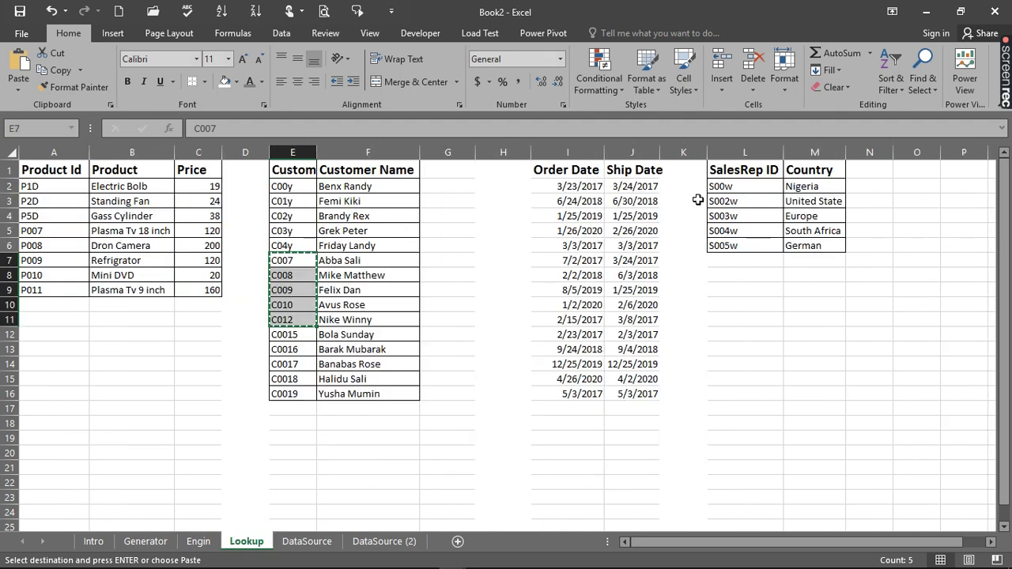
pyautogui.moveTo(732, 190); pyautogui.dragTo(719, 245)
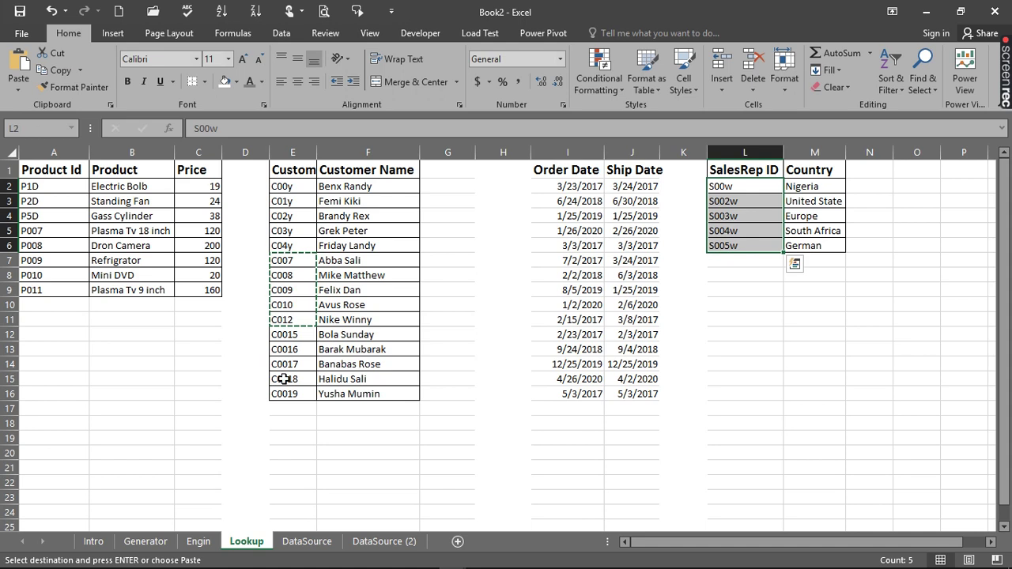
pyautogui.hotkey('ctrl', 'c')
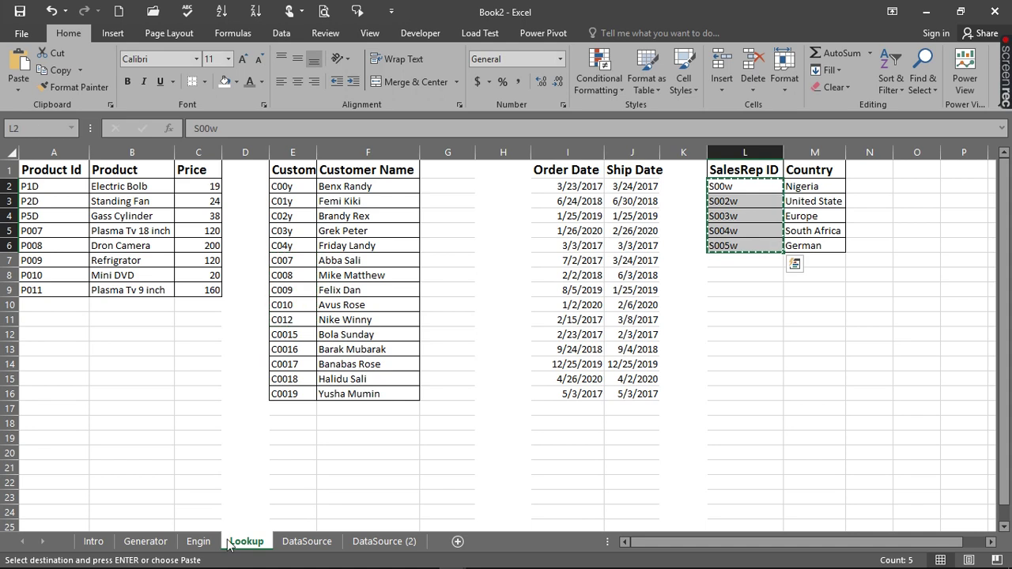
pyautogui.click(208, 543)
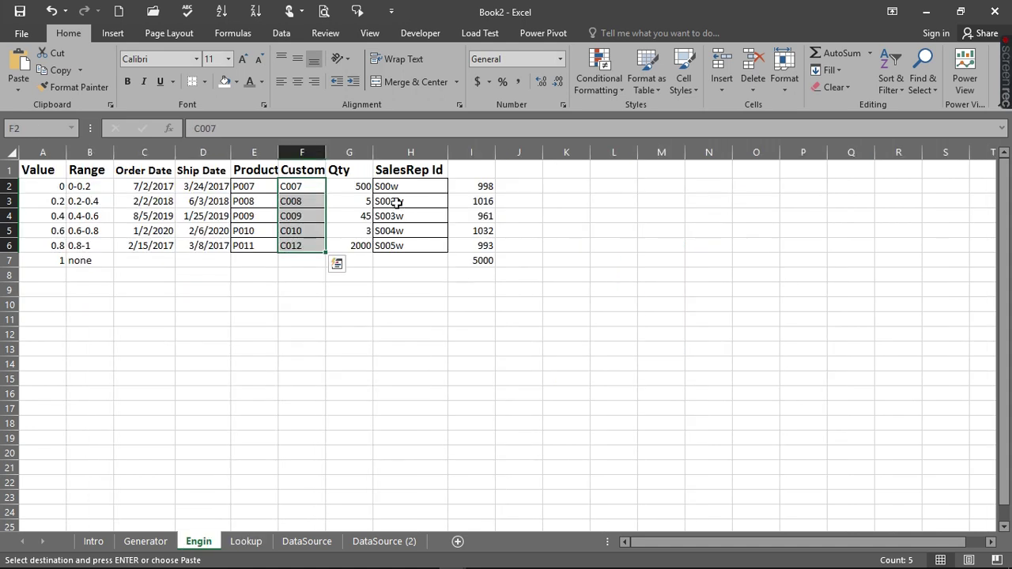
pyautogui.moveTo(397, 187); pyautogui.dragTo(399, 248)
pyautogui.hotkey('ctrl', 'v')
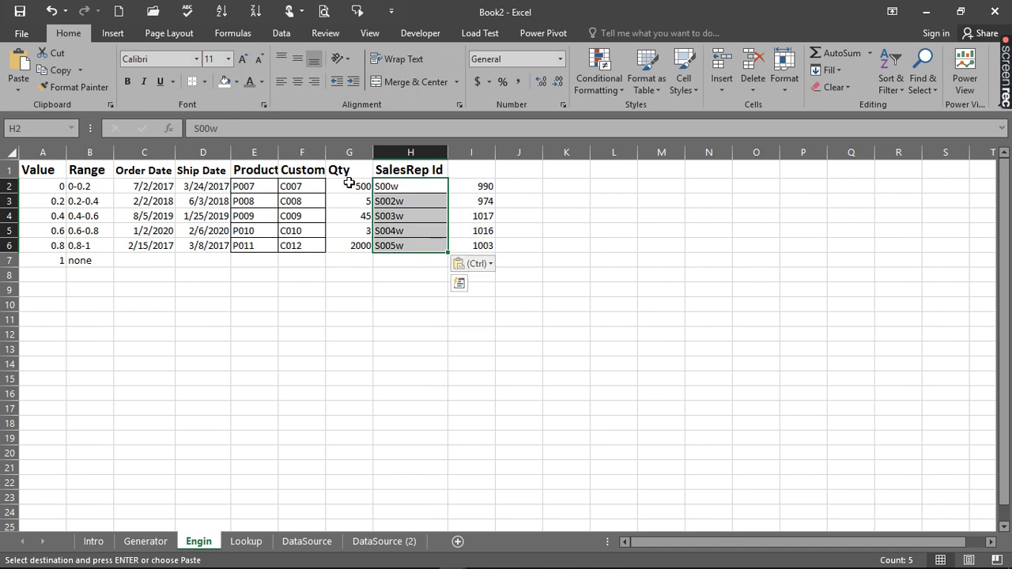
# - Replace the quantities in Engin!G2:G6 with 45, 200, 1, 7 and 90
pyautogui.moveTo(350, 186); pyautogui.dragTo(348, 245)
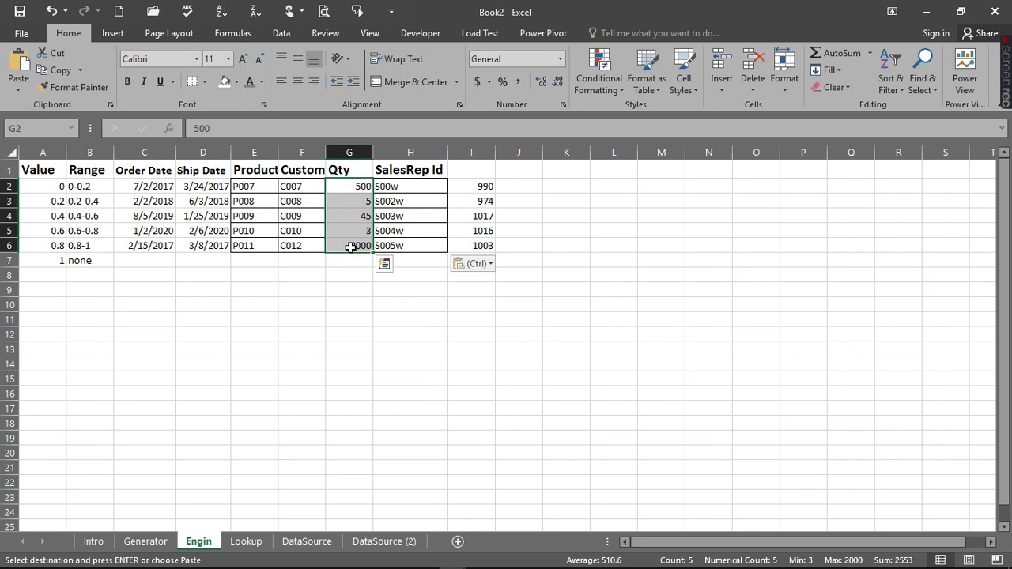
pyautogui.press('Escape')
pyautogui.write('45')
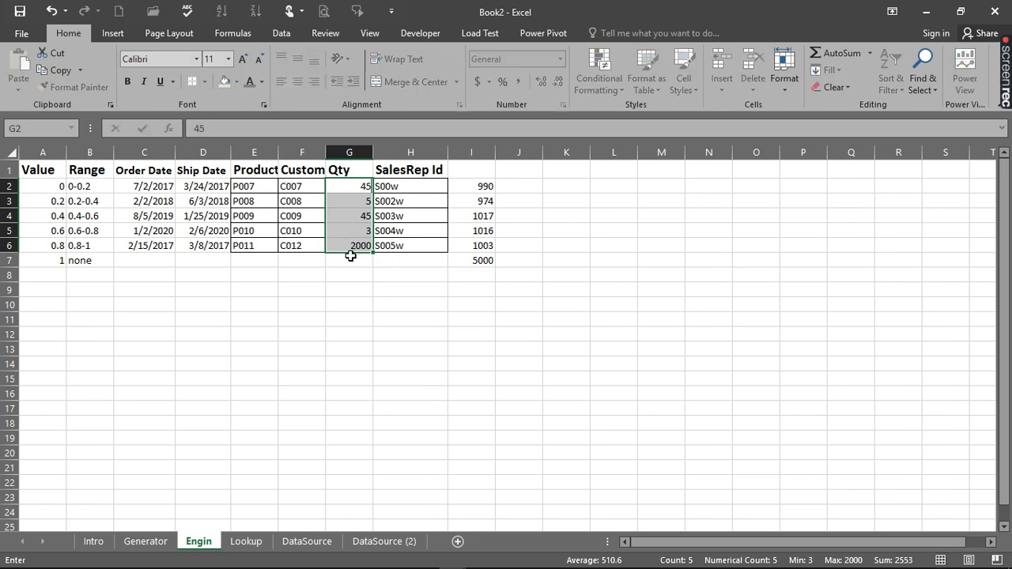
pyautogui.click(361, 202)
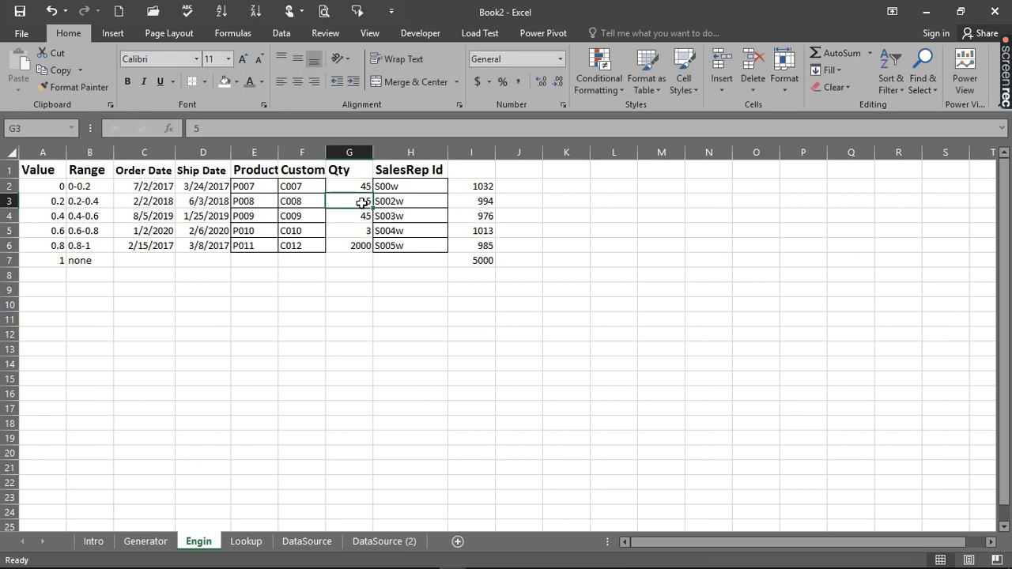
pyautogui.write('200')
pyautogui.click(360, 215)
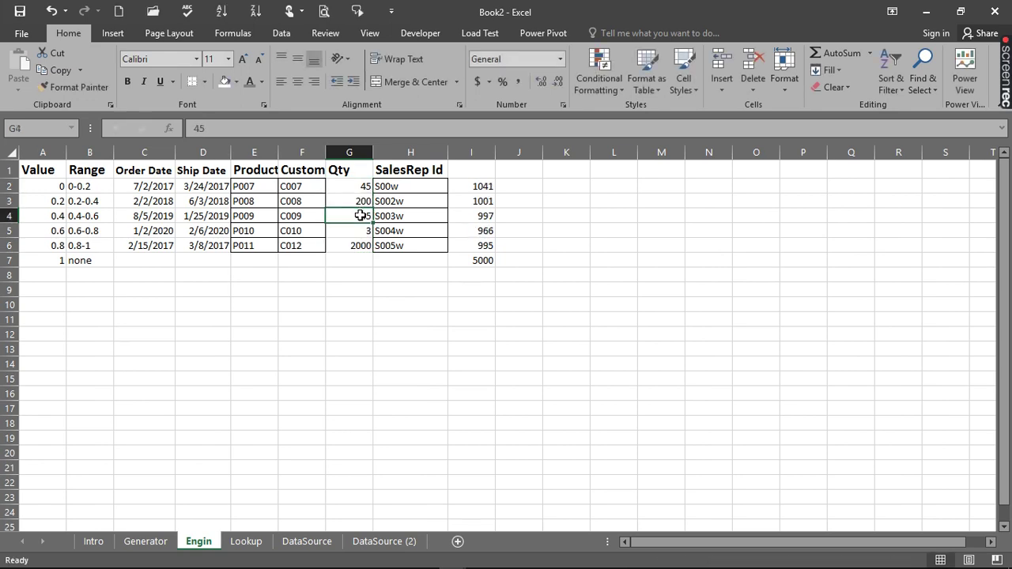
pyautogui.write('1')
pyautogui.click(362, 231)
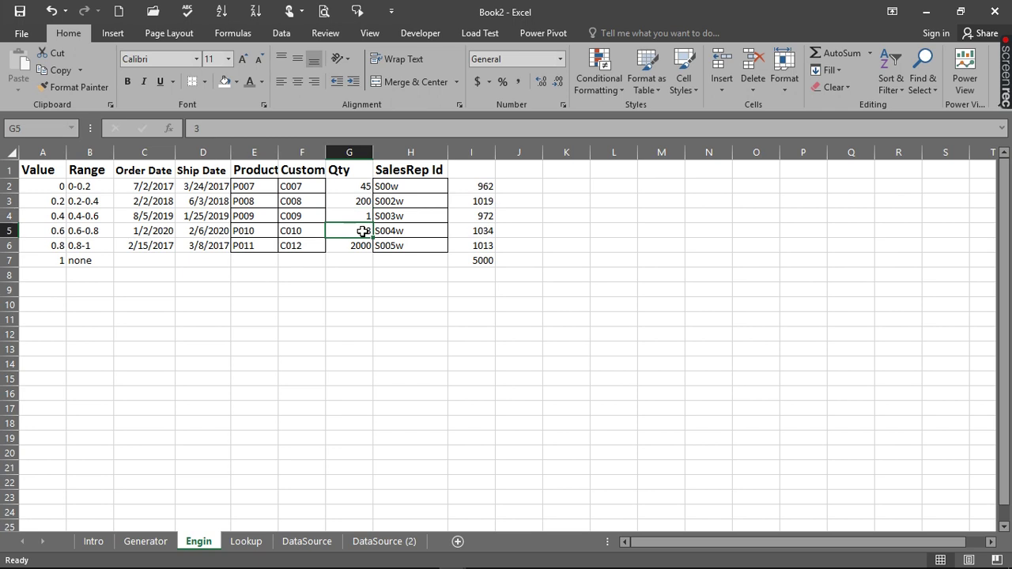
pyautogui.write('7')
pyautogui.click(360, 243)
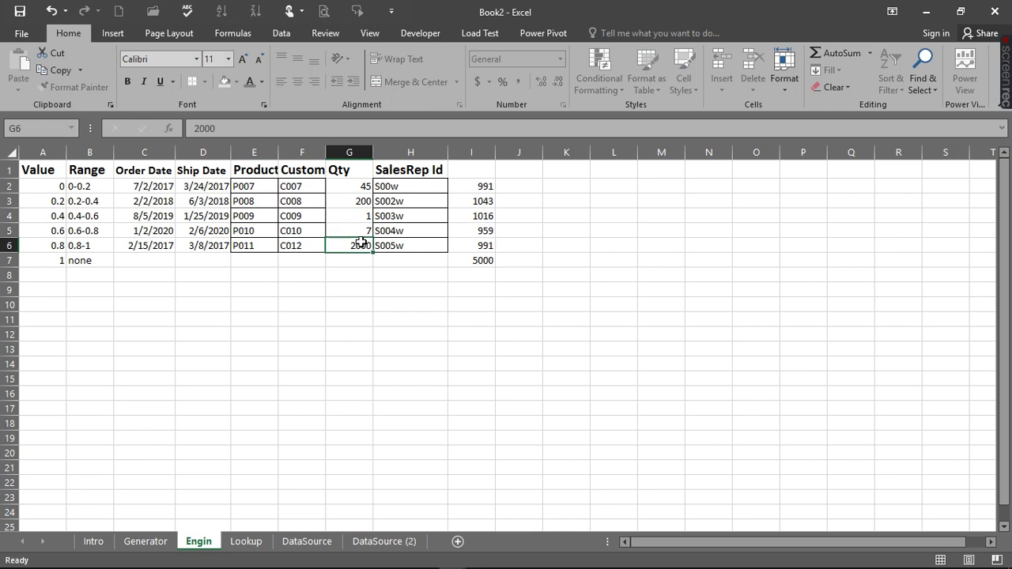
pyautogui.write('90')
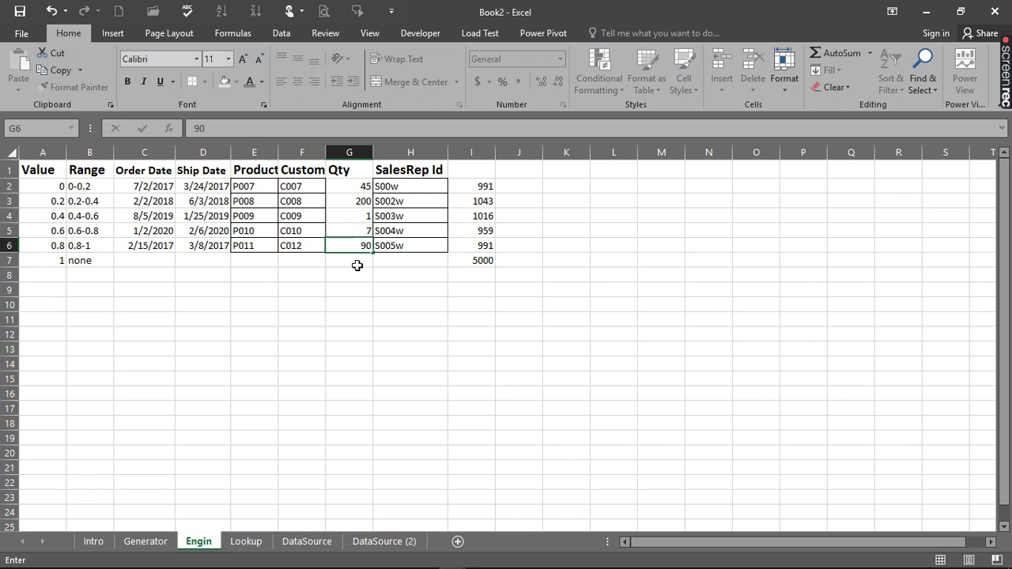
pyautogui.click(358, 266)
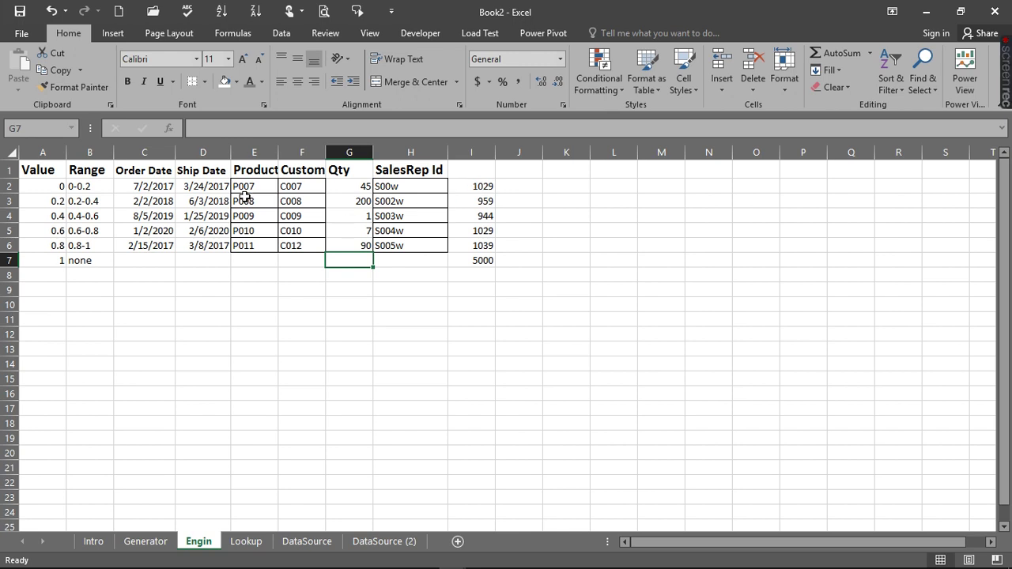
# - Set the quantity in Engin!G4 to 0 and check the generated Qty column in Generator
pyautogui.click(145, 543)
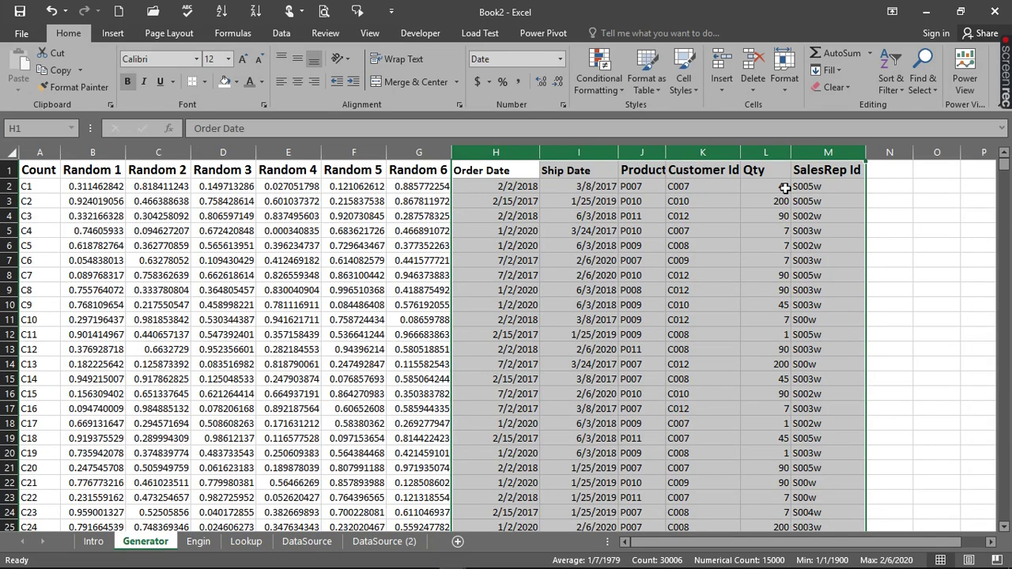
pyautogui.click(199, 542)
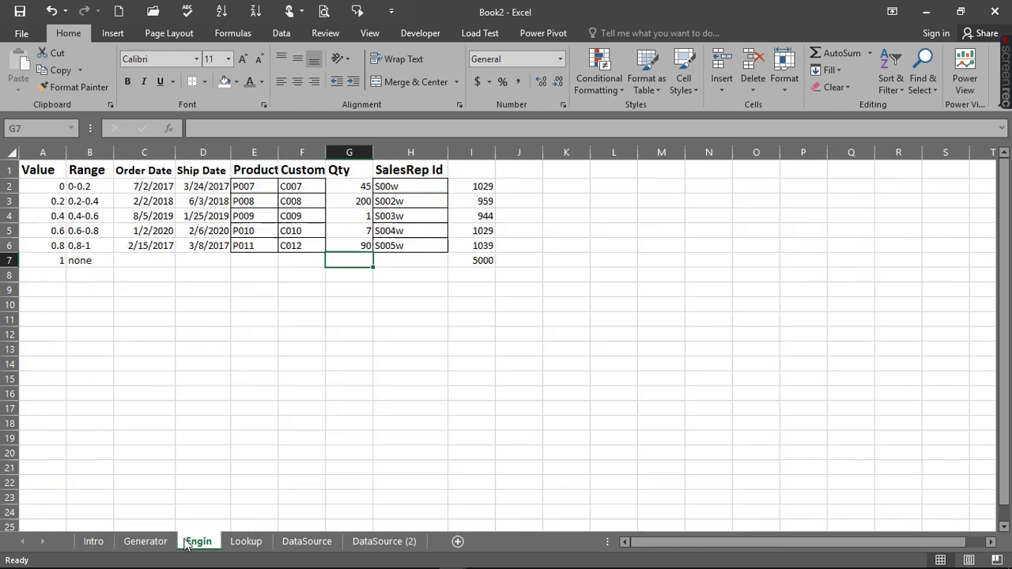
pyautogui.click(367, 215)
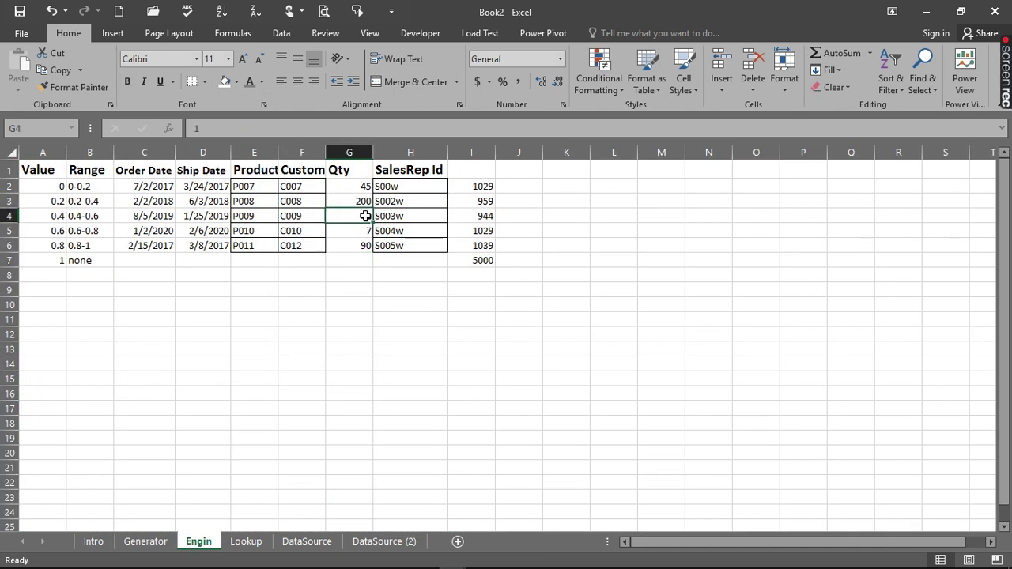
pyautogui.write('0')
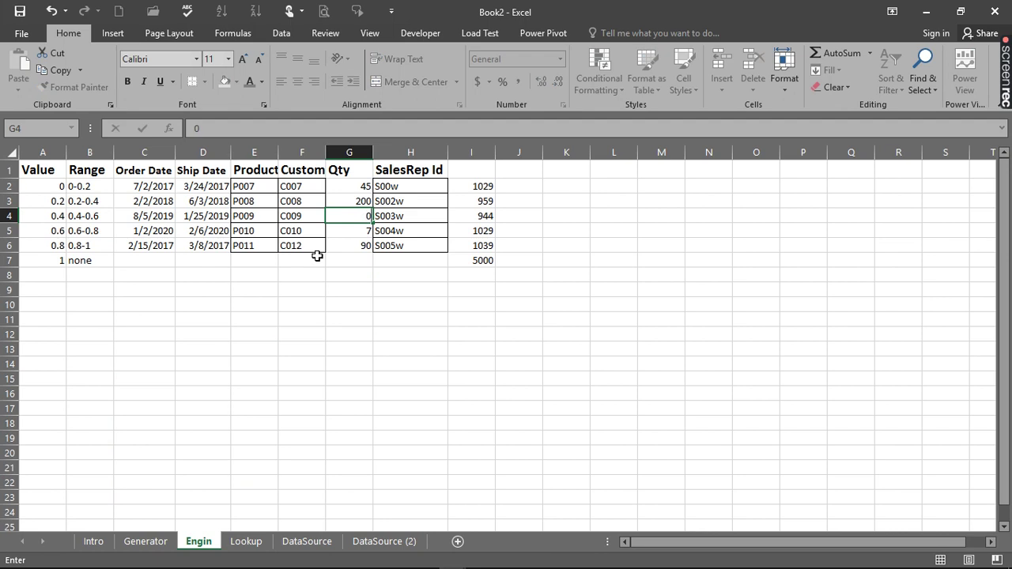
pyautogui.click(155, 498)
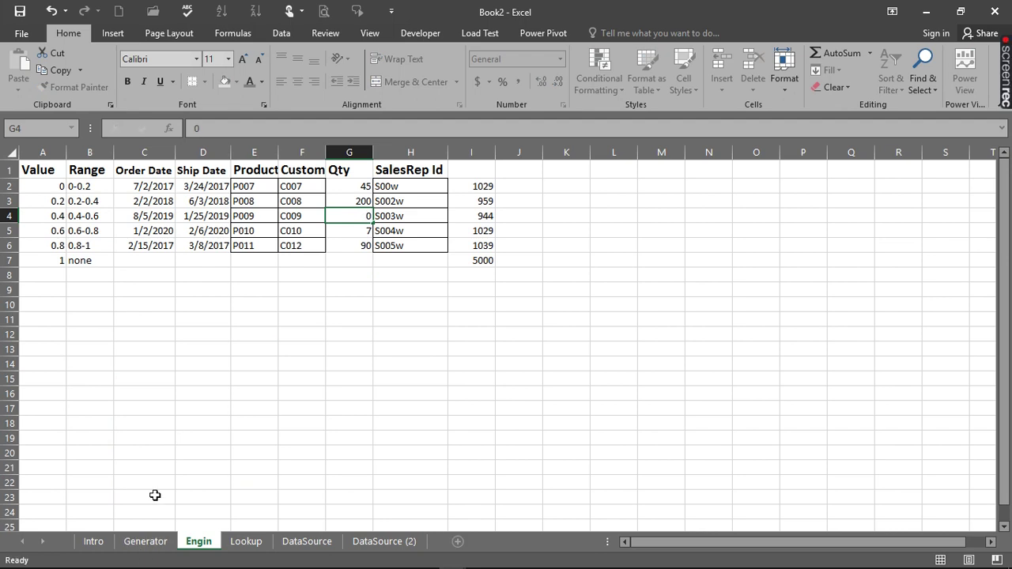
pyautogui.click(145, 542)
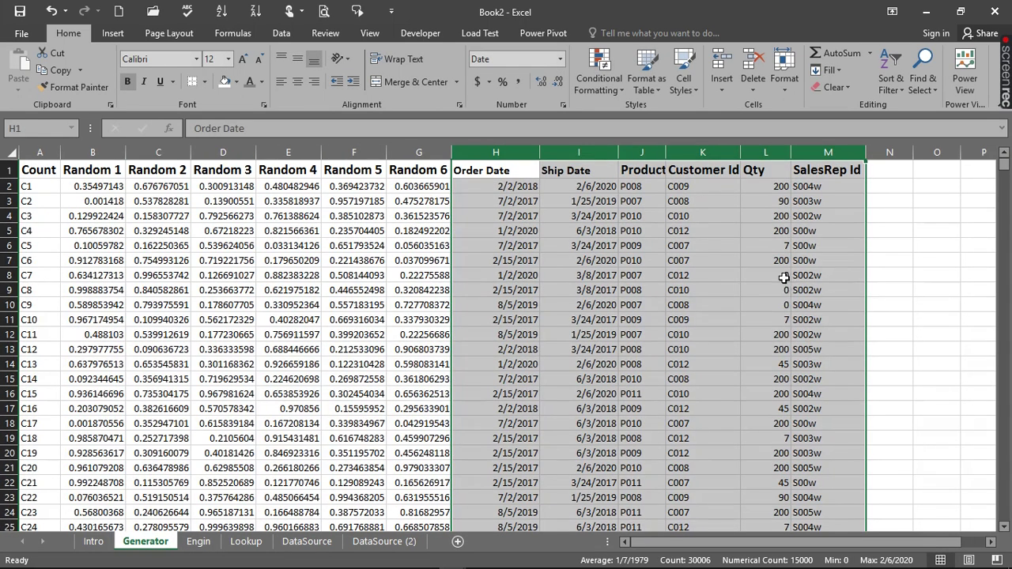
# - Set the quantity in Engin!G4 to 100
pyautogui.click(200, 543)
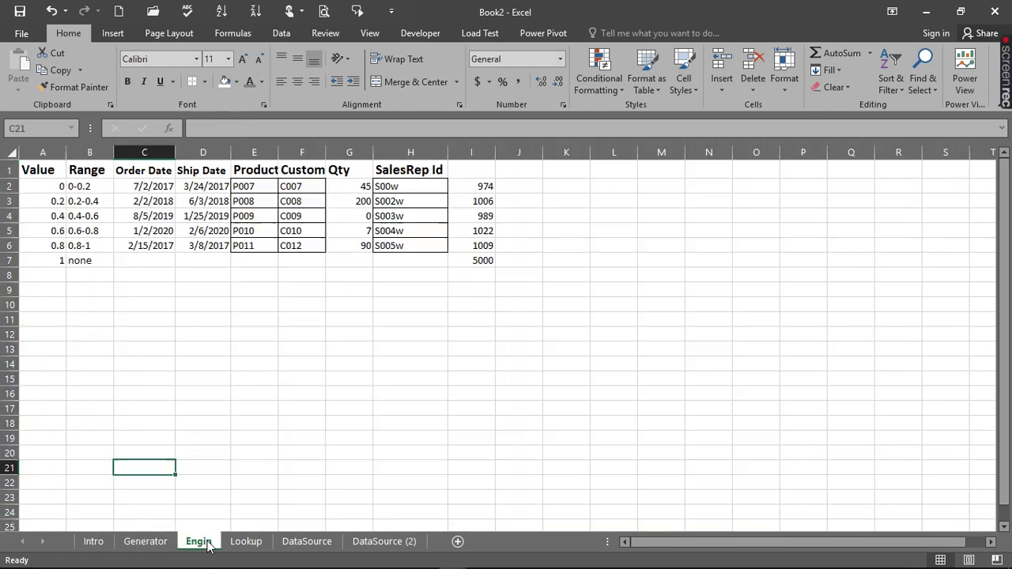
pyautogui.click(367, 217)
pyautogui.write('100')
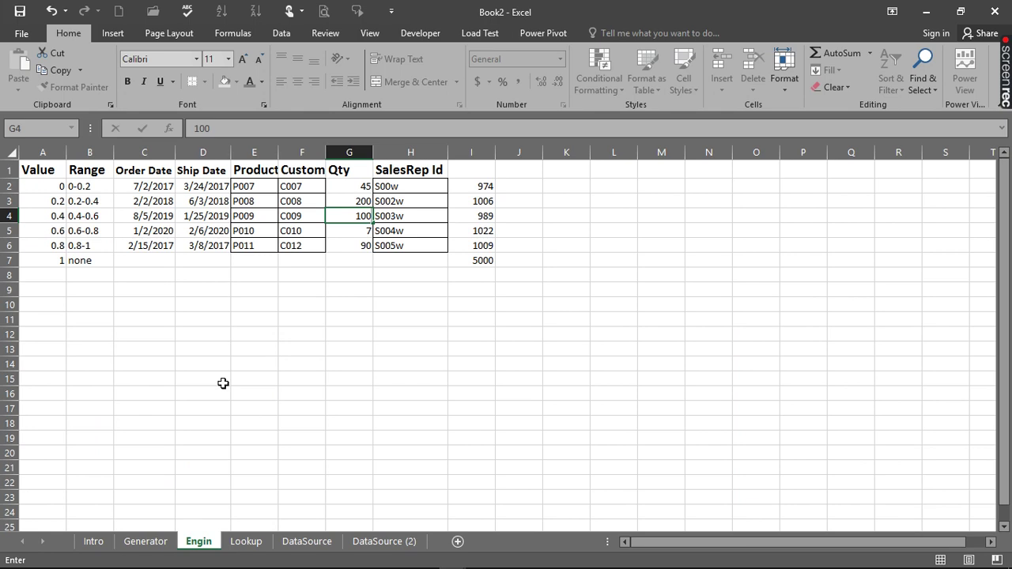
pyautogui.click(223, 384)
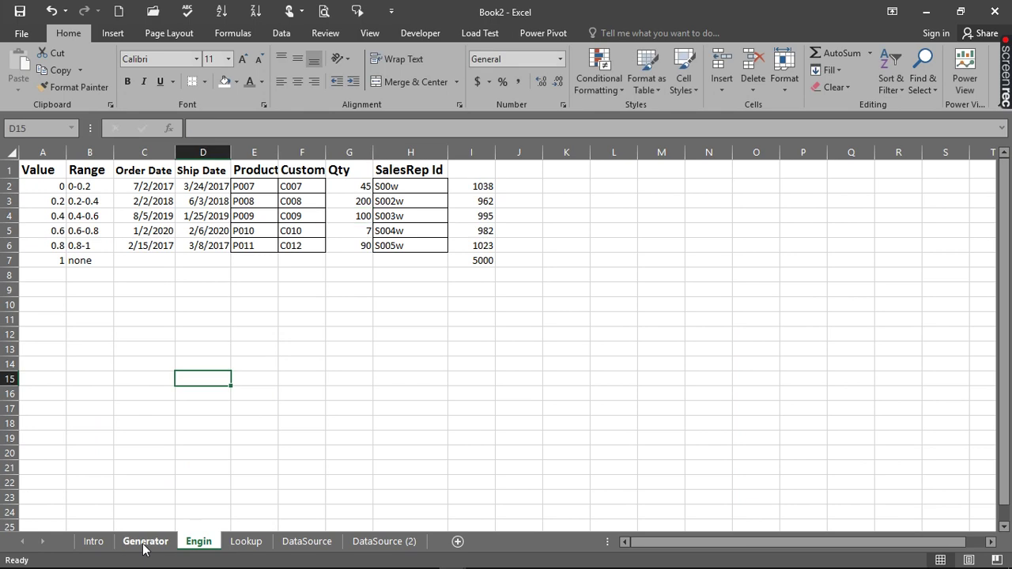
# - Clear the old data from columns A to F of the DataSource (2) sheet
pyautogui.click(145, 542)
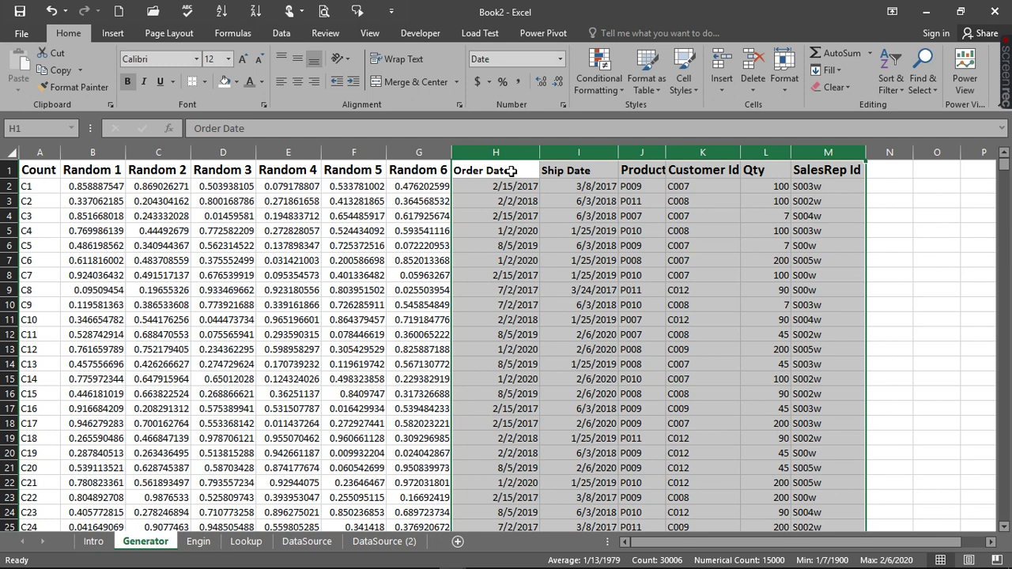
pyautogui.hotkey('ctrl', 'c')
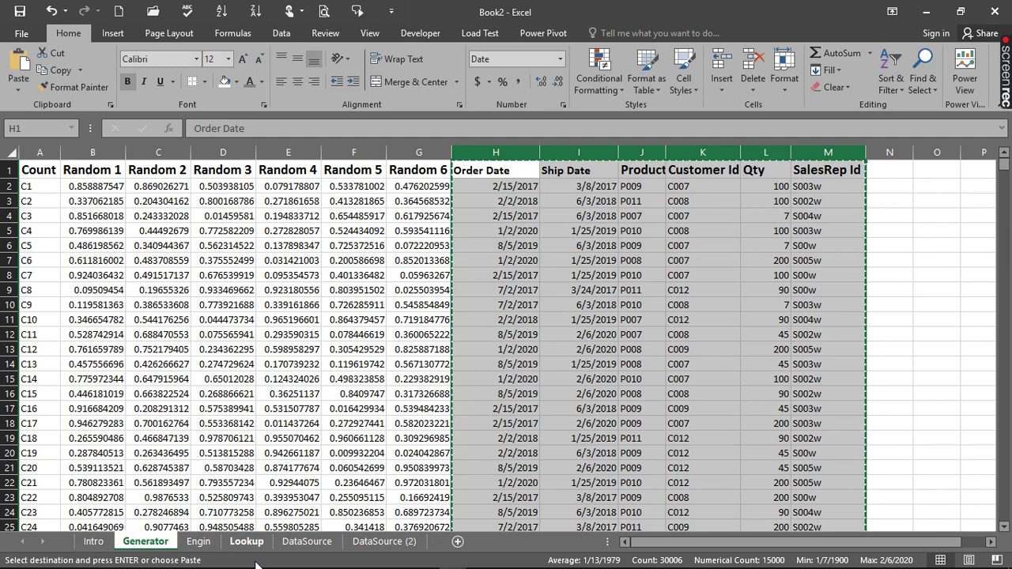
pyautogui.click(375, 549)
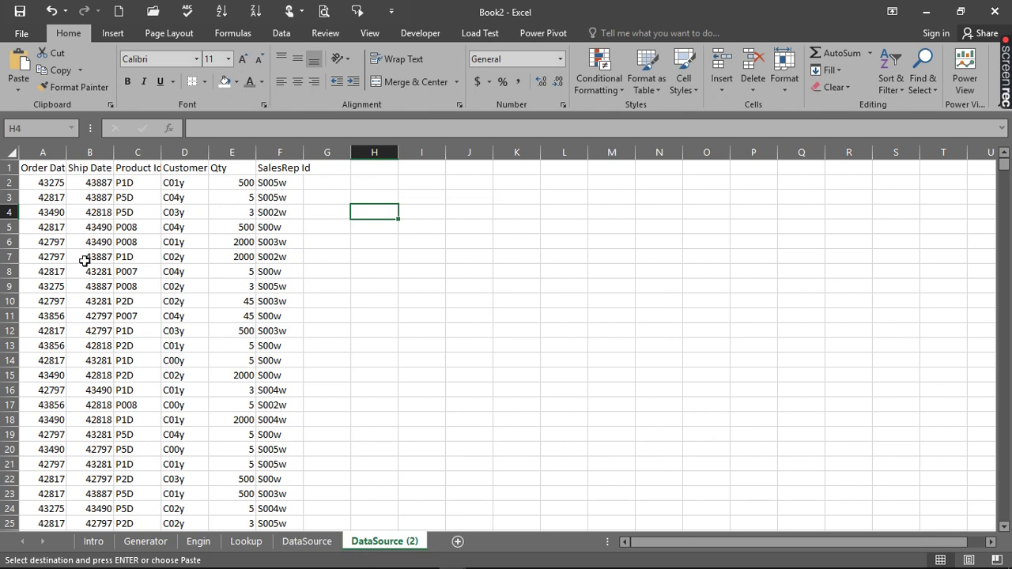
pyautogui.moveTo(43, 152); pyautogui.dragTo(289, 151)
pyautogui.press('Delete')
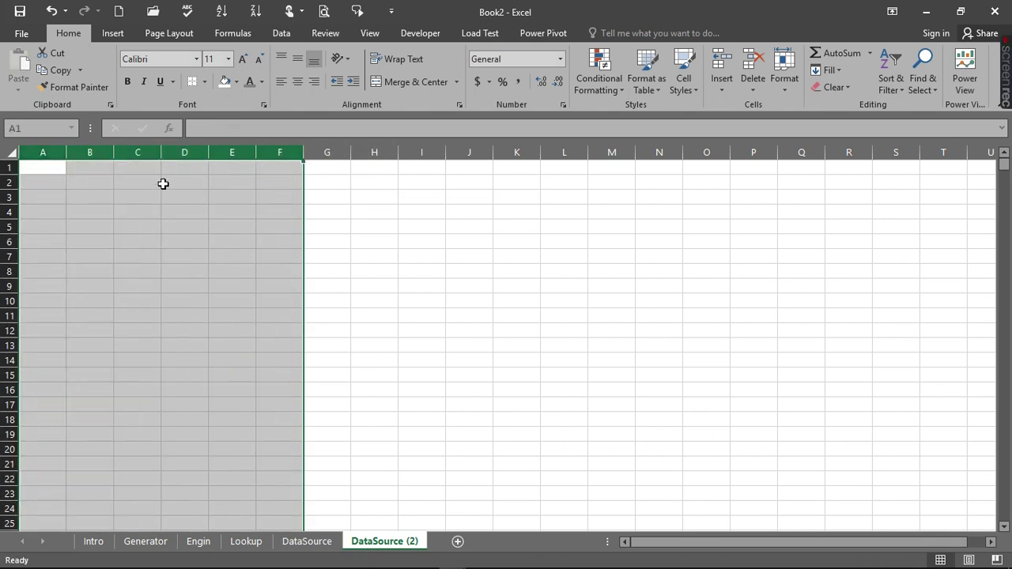
pyautogui.click(130, 170)
pyautogui.click(57, 169)
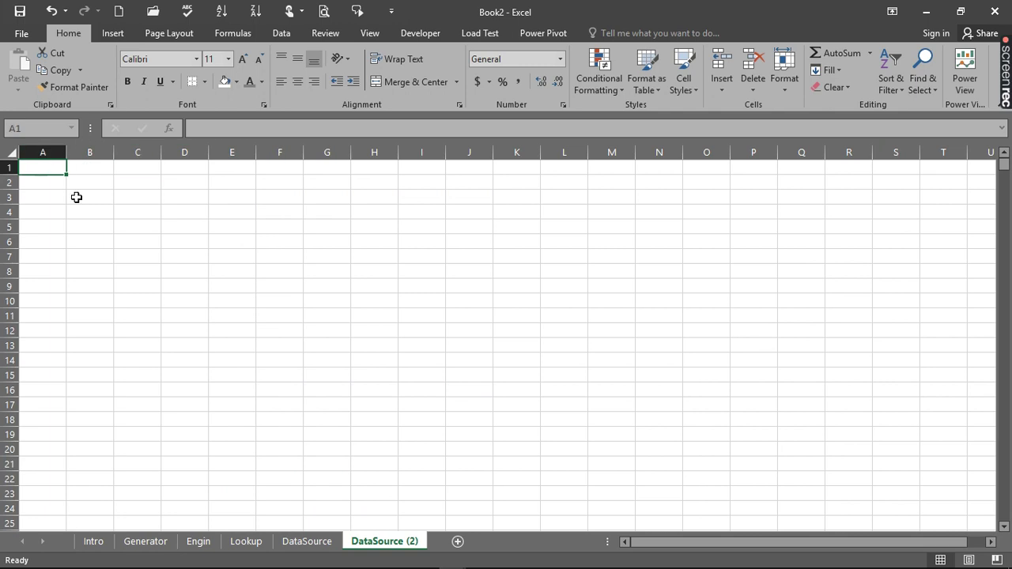
pyautogui.click(76, 197)
pyautogui.click(47, 170)
pyautogui.click(303, 542)
# - Copy the Order Date to SalesRep Id columns H:M from Generator and paste them with their formulas at DataSource (2)!A1
pyautogui.click(145, 542)
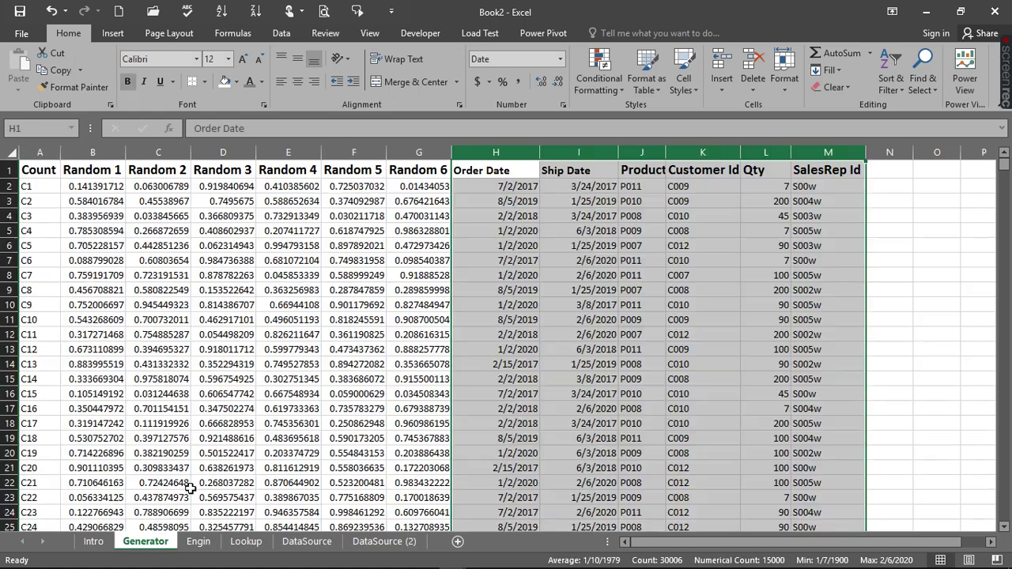
pyautogui.hotkey('ctrl', 'c')
pyautogui.click(365, 544)
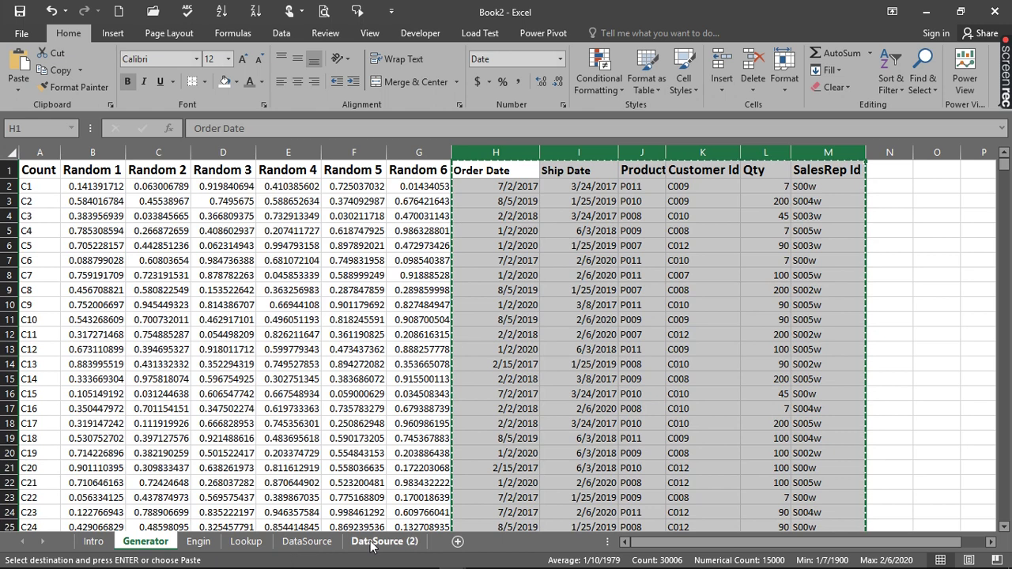
pyautogui.hotkey('ctrl', 'v')
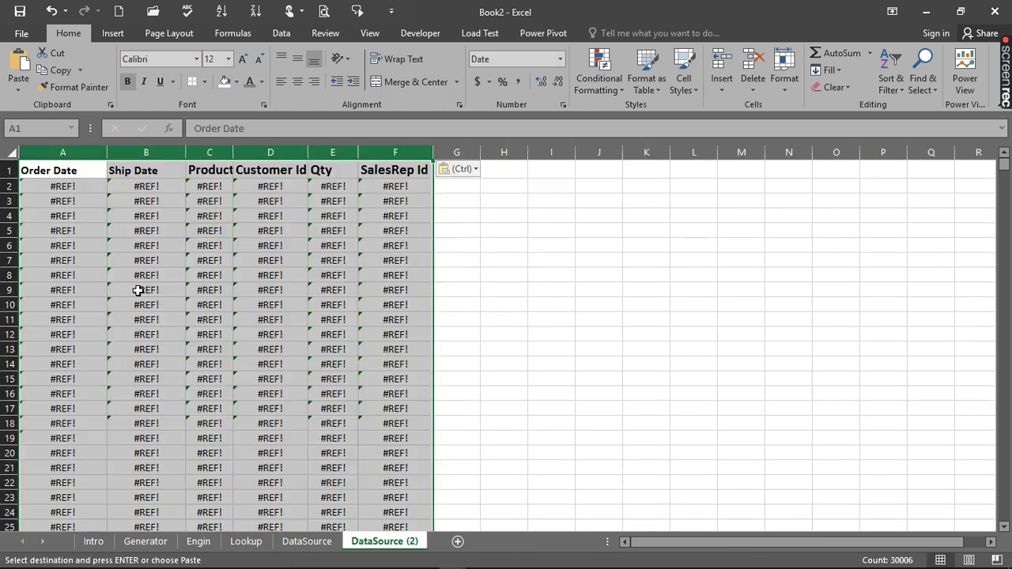
# - Examine the pasted VLOOKUP formulas in the order date, ship date, product, customer, quantity and sales rep columns of DataSource (2)
pyautogui.click(74, 229)
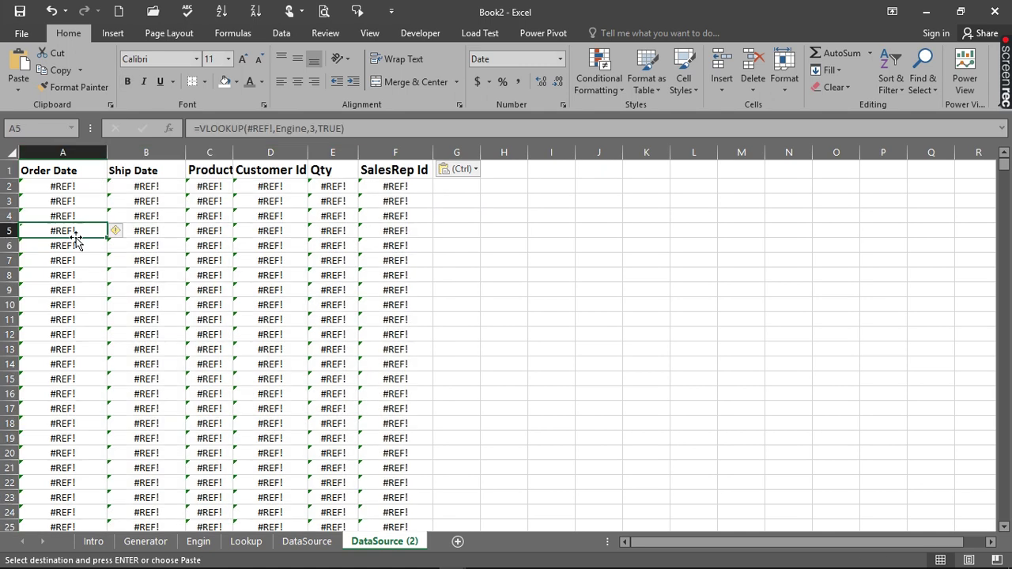
pyautogui.click(116, 231)
pyautogui.click(158, 230)
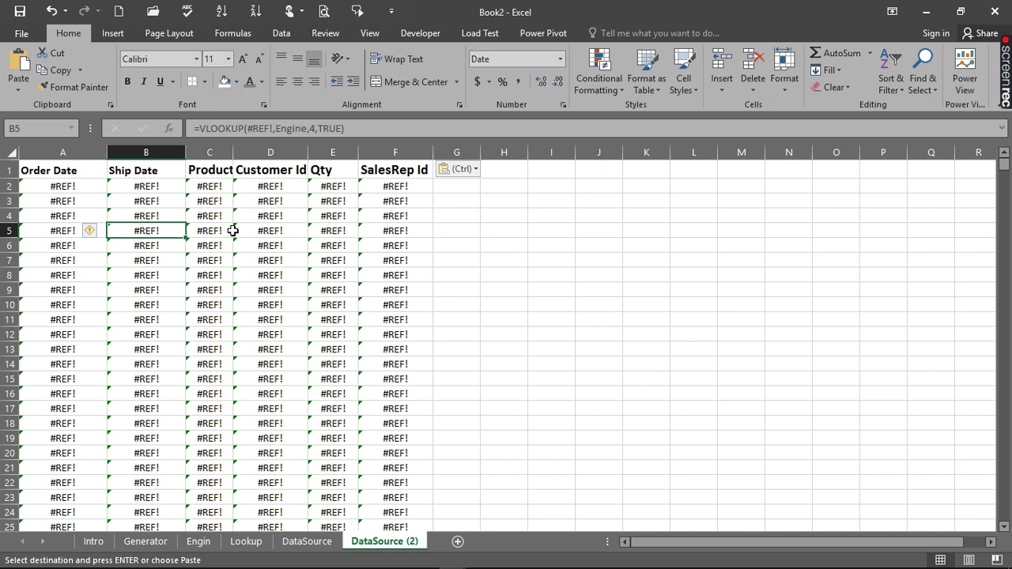
pyautogui.click(207, 218)
pyautogui.click(272, 215)
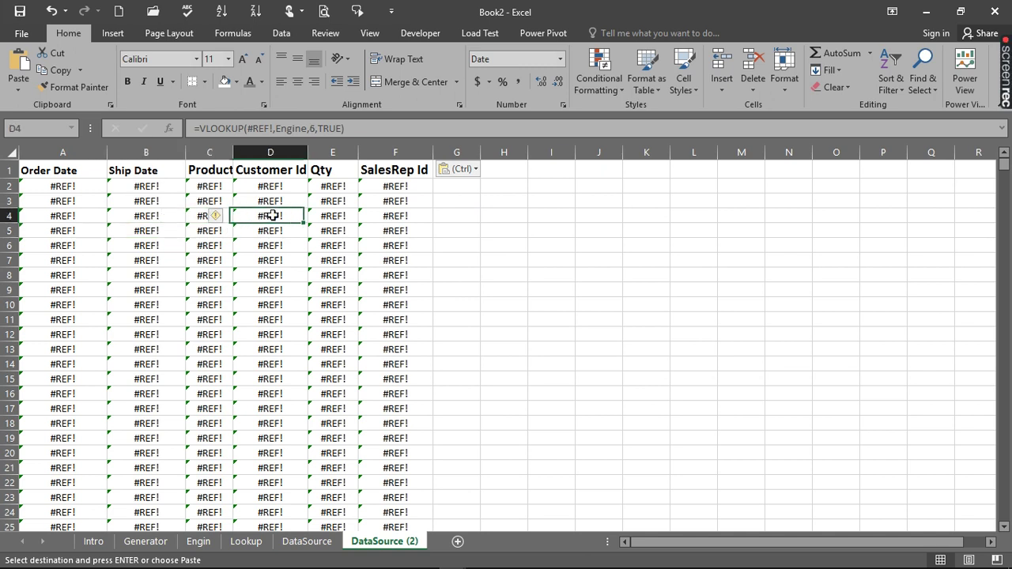
pyautogui.click(340, 215)
pyautogui.click(378, 221)
pyautogui.click(395, 229)
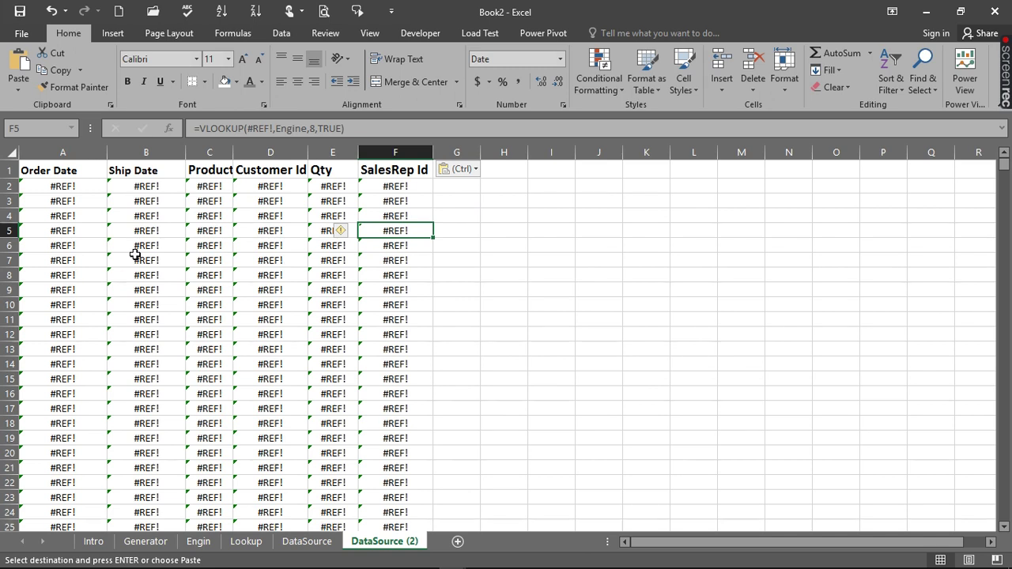
pyautogui.click(76, 277)
pyautogui.click(139, 292)
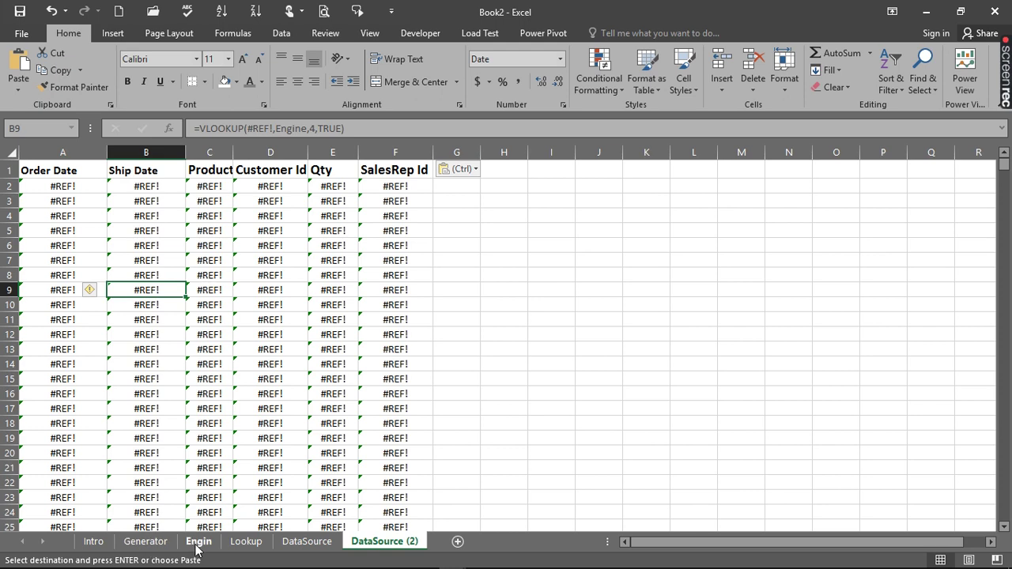
# - Undo the formula paste in DataSource (2) and paste the copied Generator columns H:M there as values only
pyautogui.hotkey('ctrl', 'z')
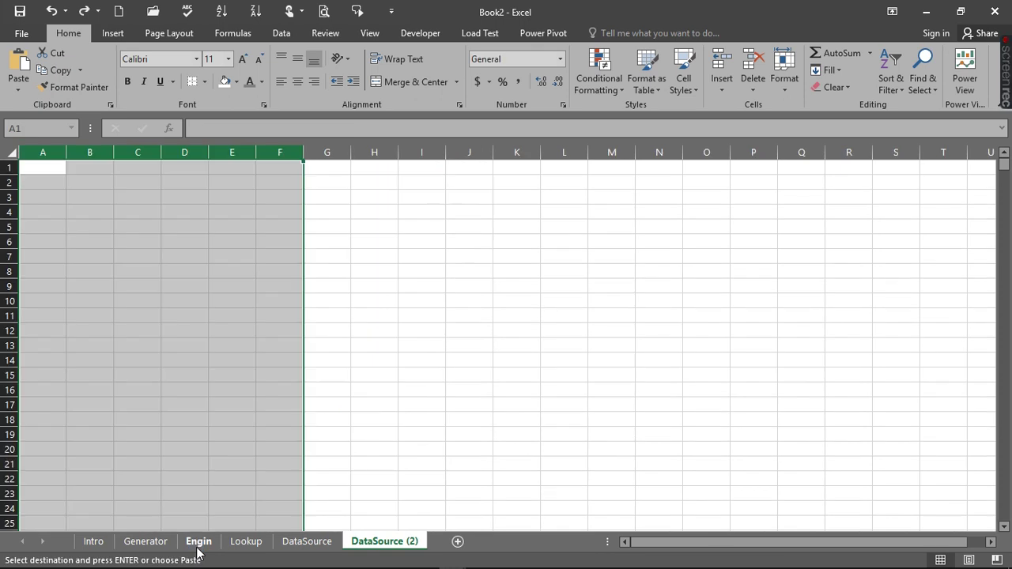
pyautogui.click(160, 542)
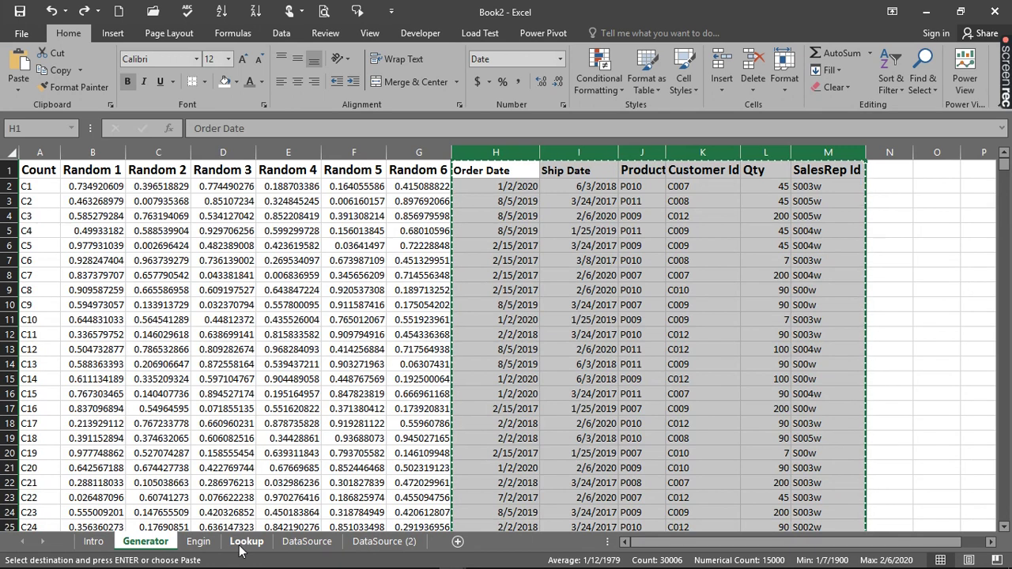
pyautogui.click(368, 542)
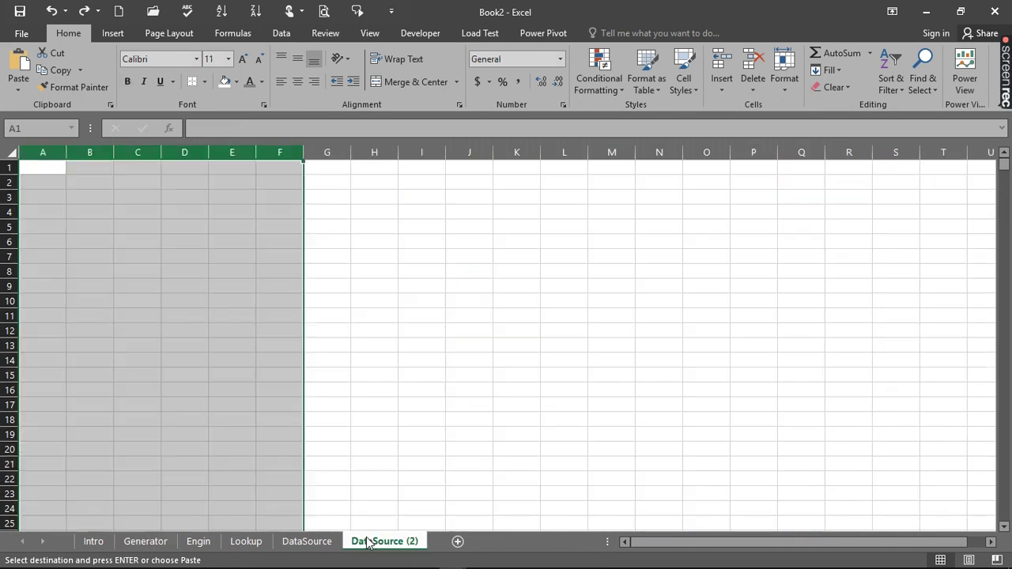
pyautogui.click(18, 89)
pyautogui.click(25, 245)
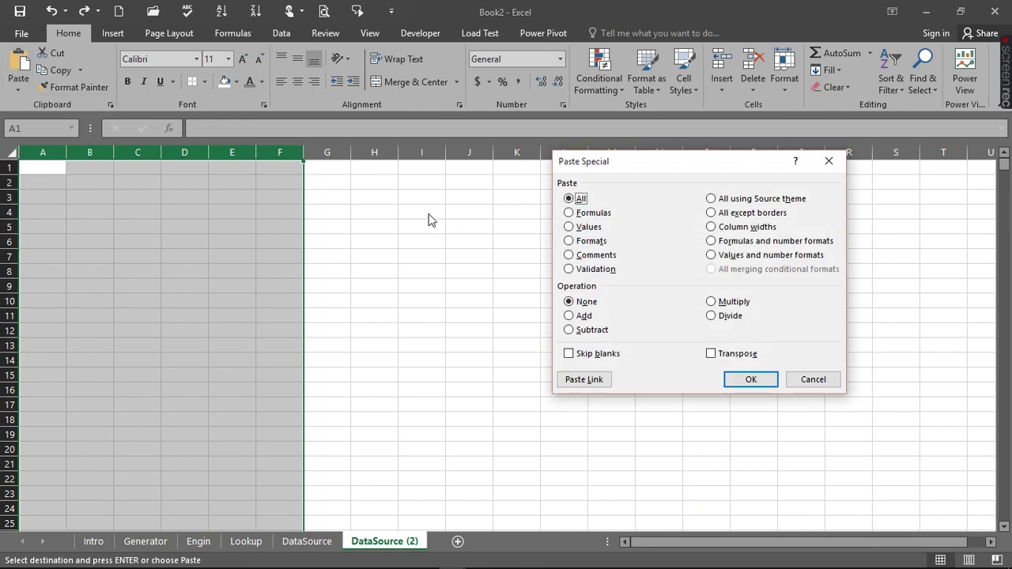
pyautogui.click(580, 229)
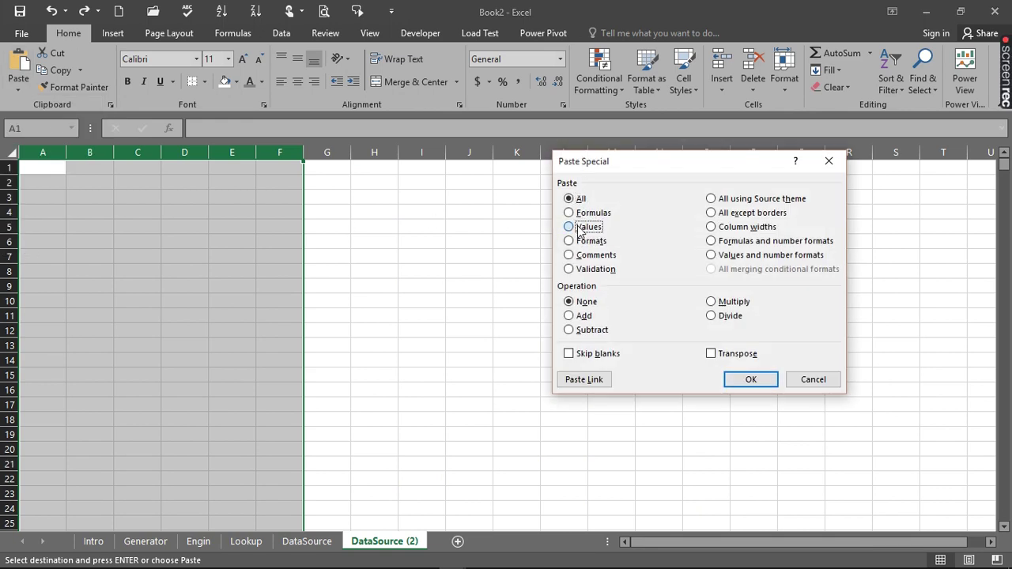
pyautogui.click(766, 384)
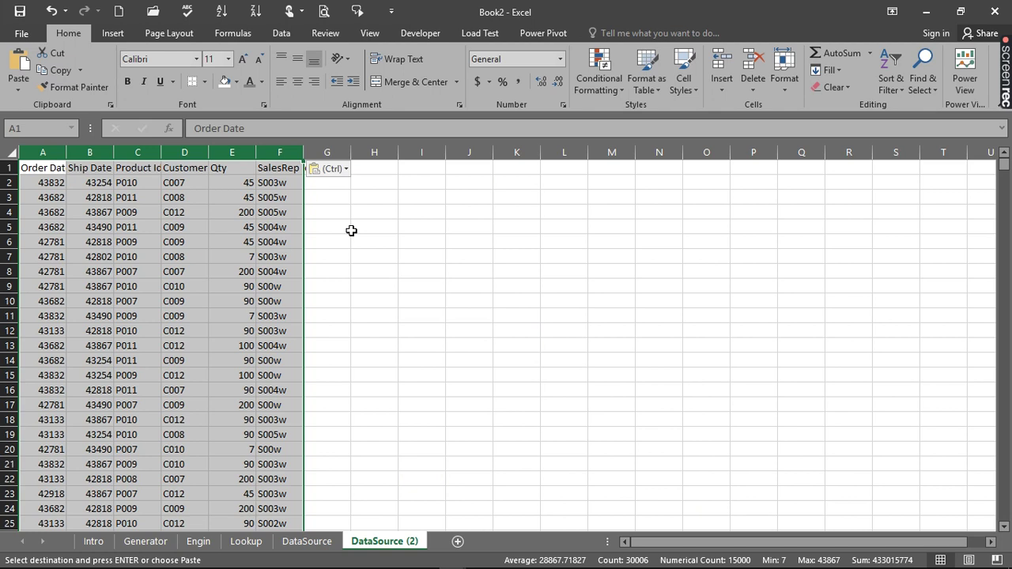
pyautogui.click(351, 230)
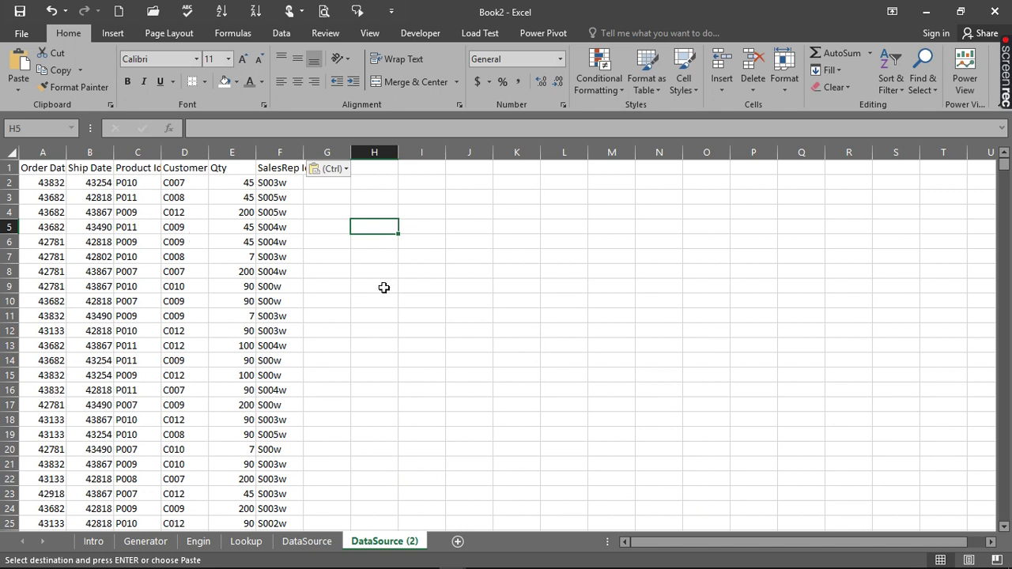
# - Add a new worksheet after DataSource (2) and enter "sales 1" in cell A1
pyautogui.click(456, 543)
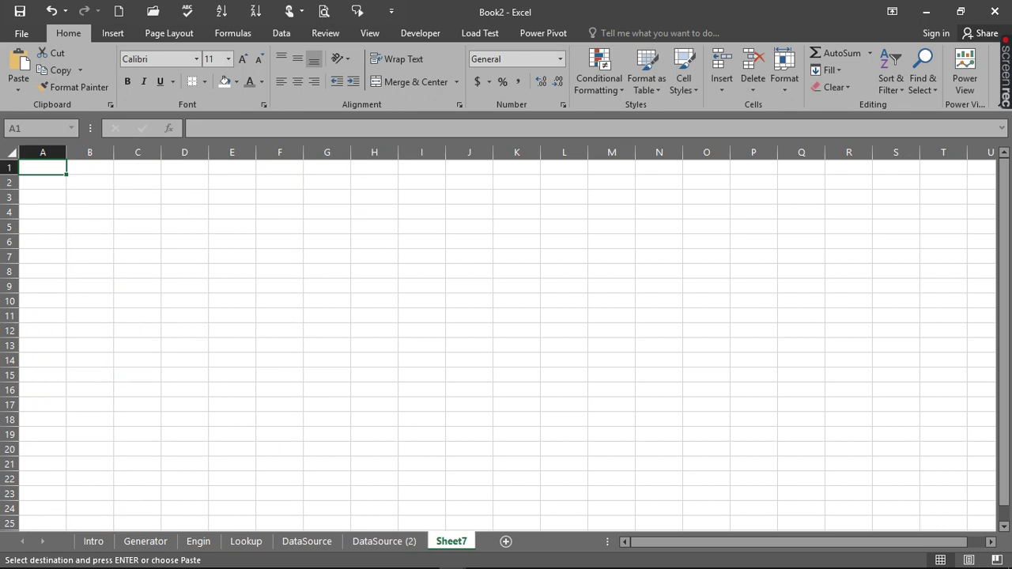
pyautogui.write('c')
pyautogui.press('BackSpace')
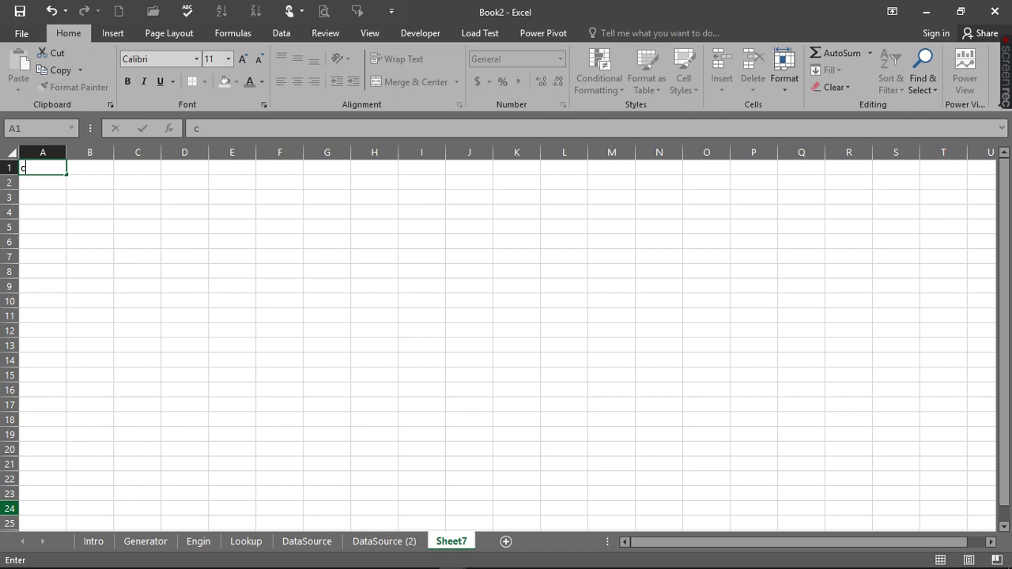
pyautogui.write('sales 1')
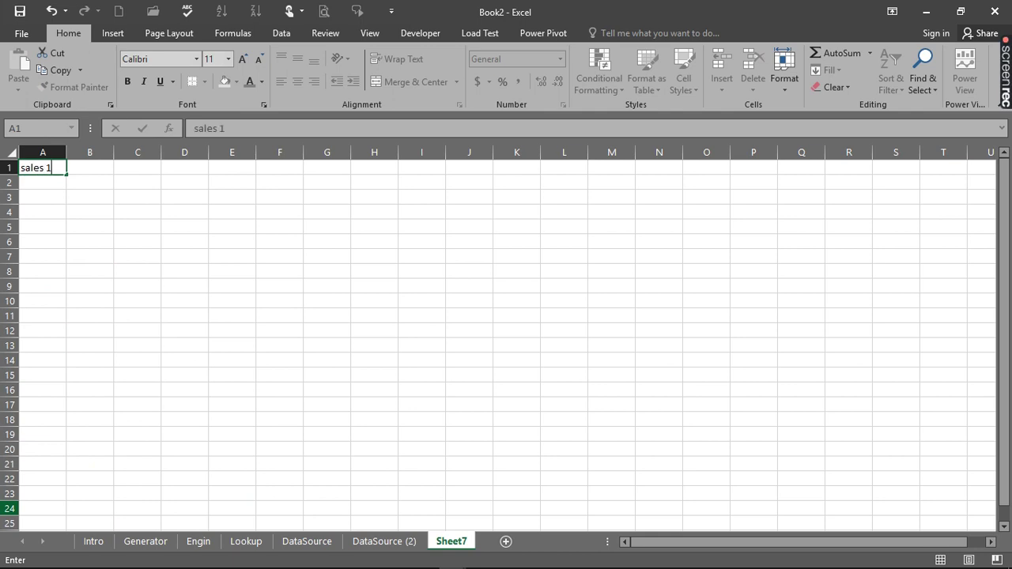
pyautogui.click(76, 203)
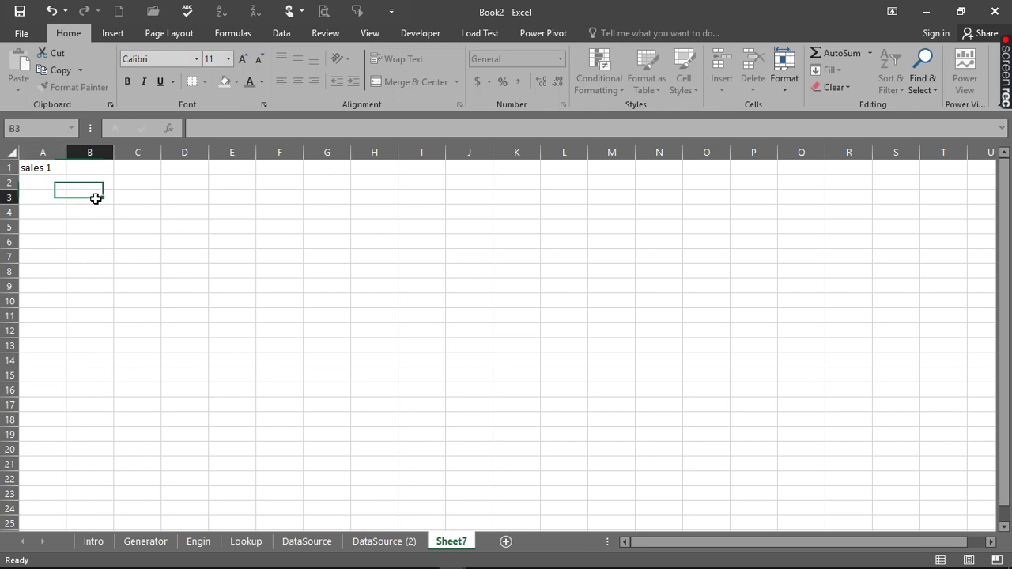
# - Fill the series from A1 down column A of Sheet7 to row 716
pyautogui.click(39, 167)
pyautogui.moveTo(67, 174); pyautogui.dragTo(45, 465)
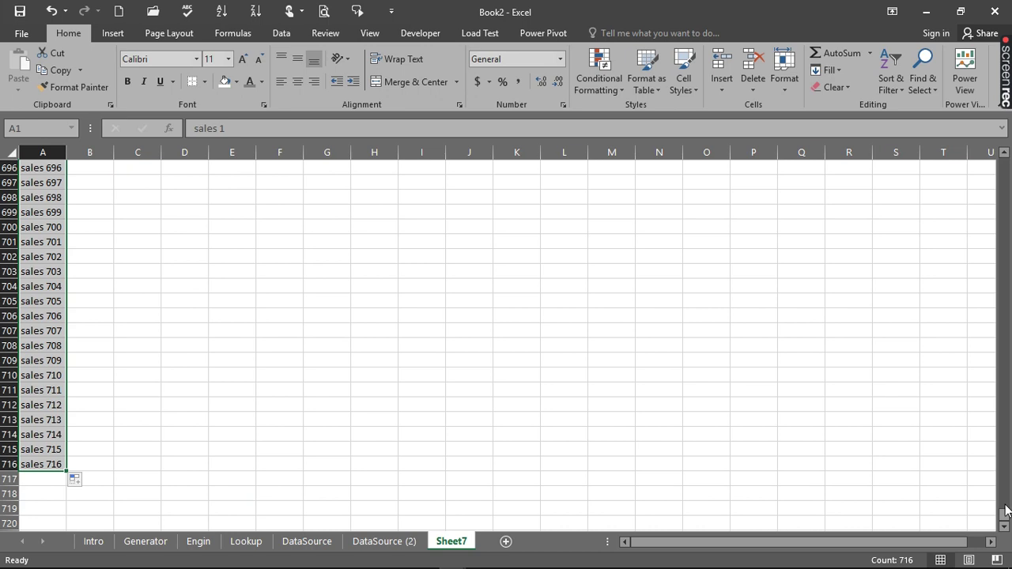
pyautogui.moveTo(1005, 518); pyautogui.dragTo(1004, 157)
pyautogui.click(110, 172)
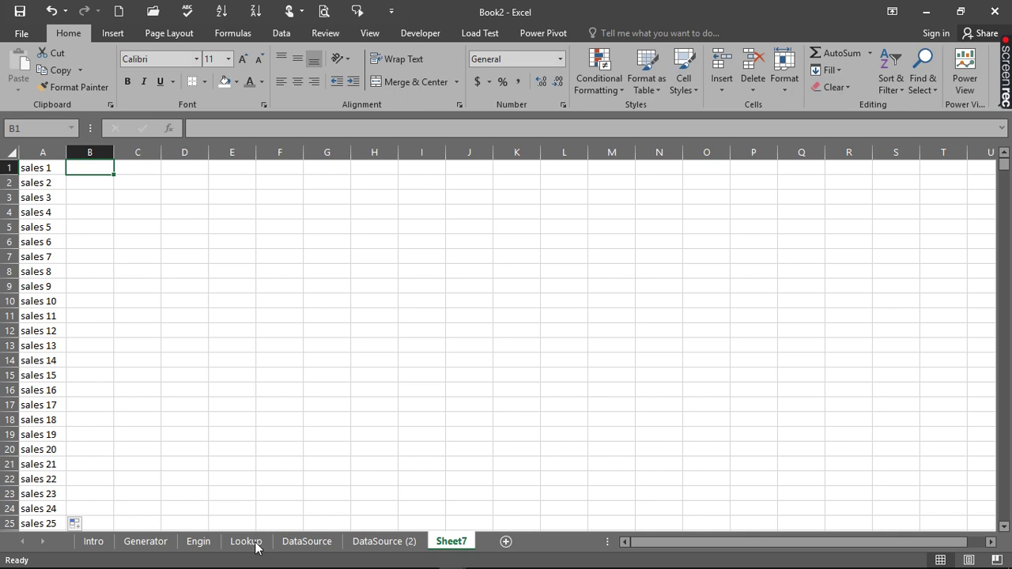
pyautogui.click(134, 543)
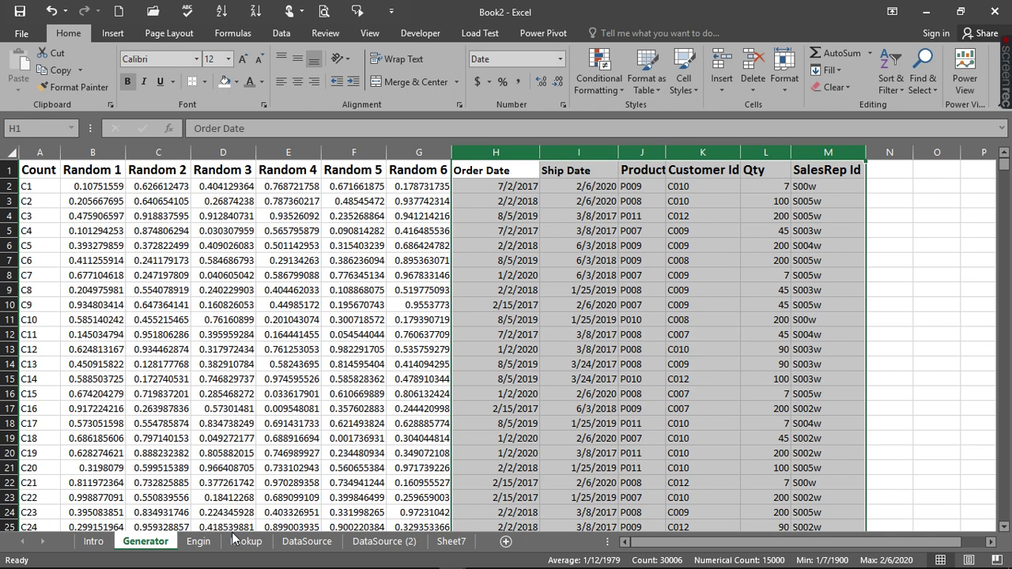
pyautogui.click(198, 542)
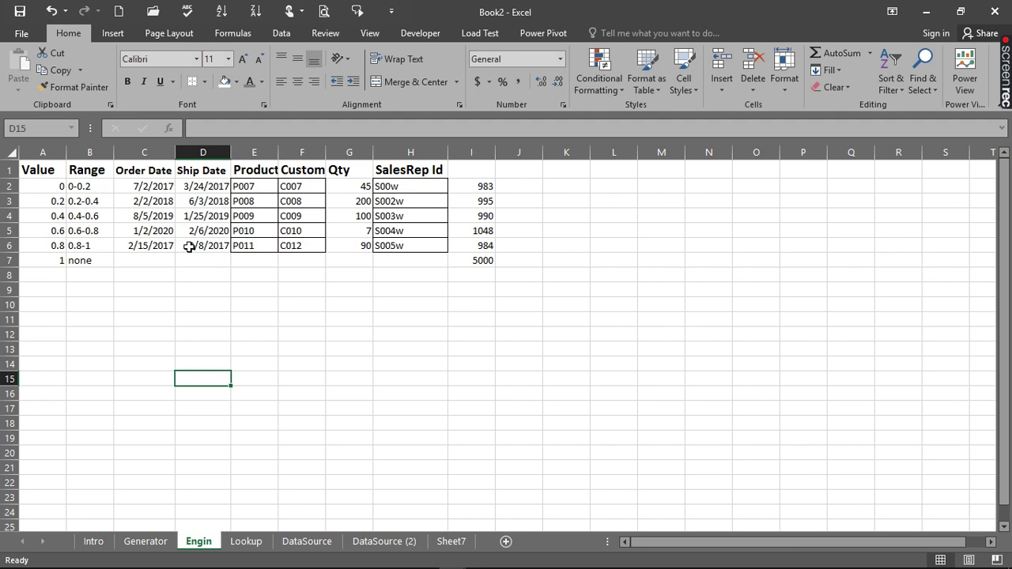
pyautogui.click(147, 541)
# - Begin a VLOOKUP in DataSource (2)!G2 with D2 as the lookup value and Lookup!E2:F16 as the table array
pyautogui.click(366, 542)
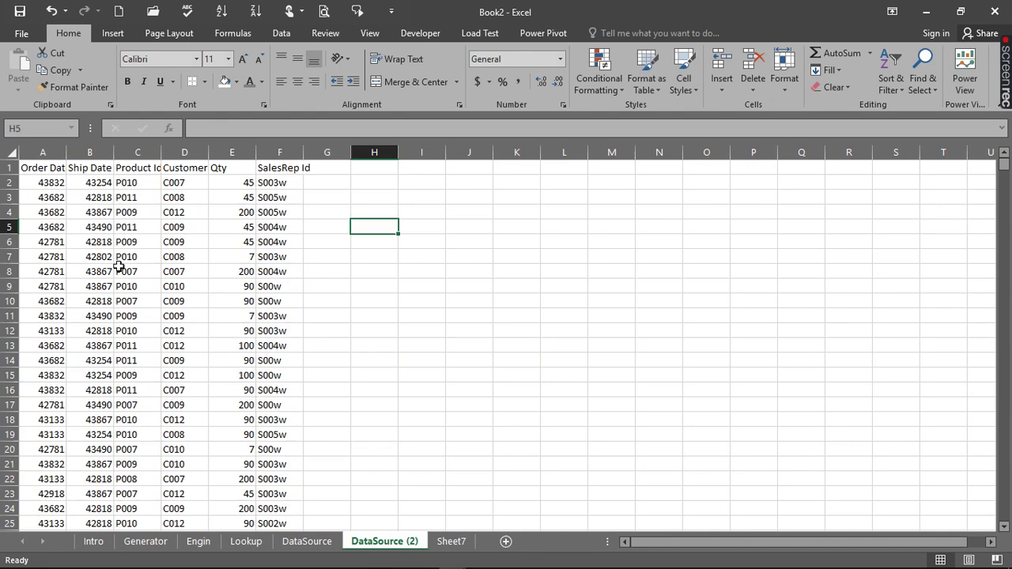
pyautogui.click(33, 182)
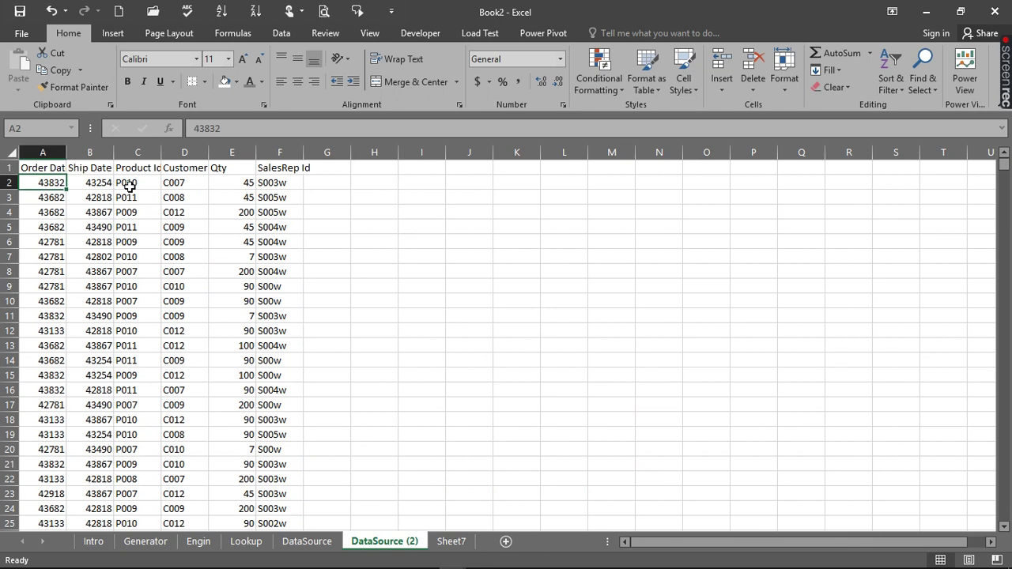
pyautogui.click(331, 185)
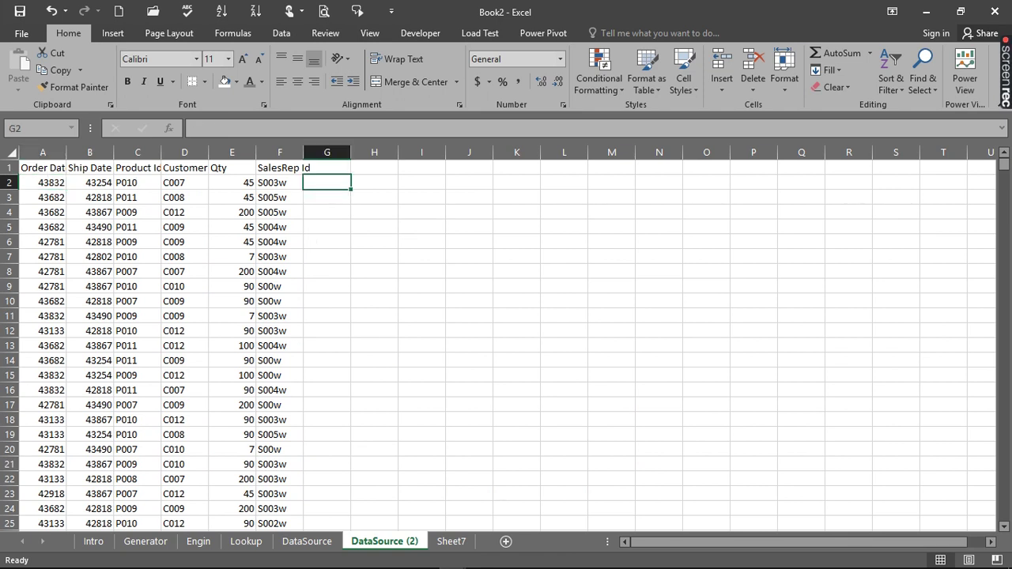
pyautogui.write('=vl')
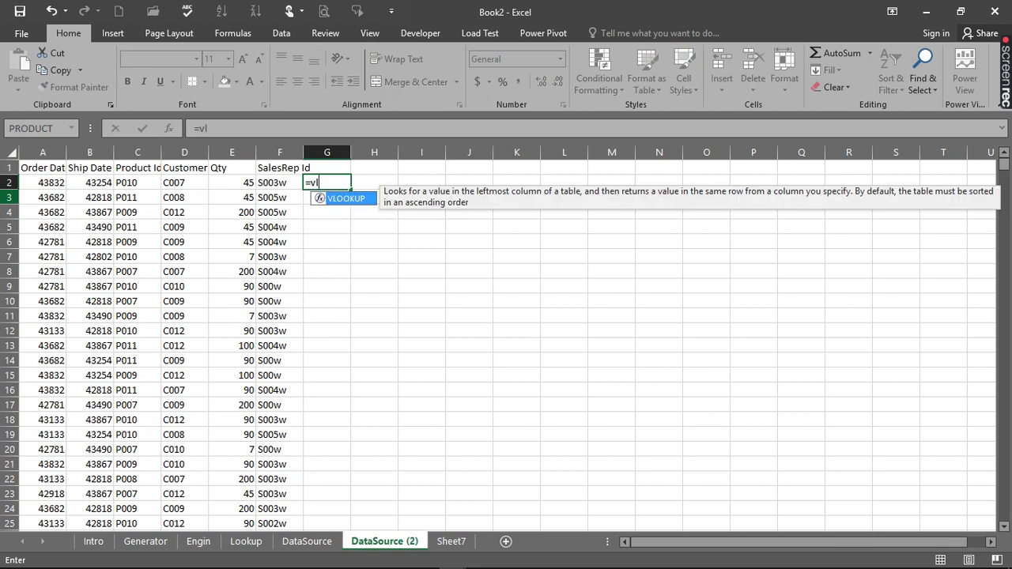
pyautogui.press('Tab')
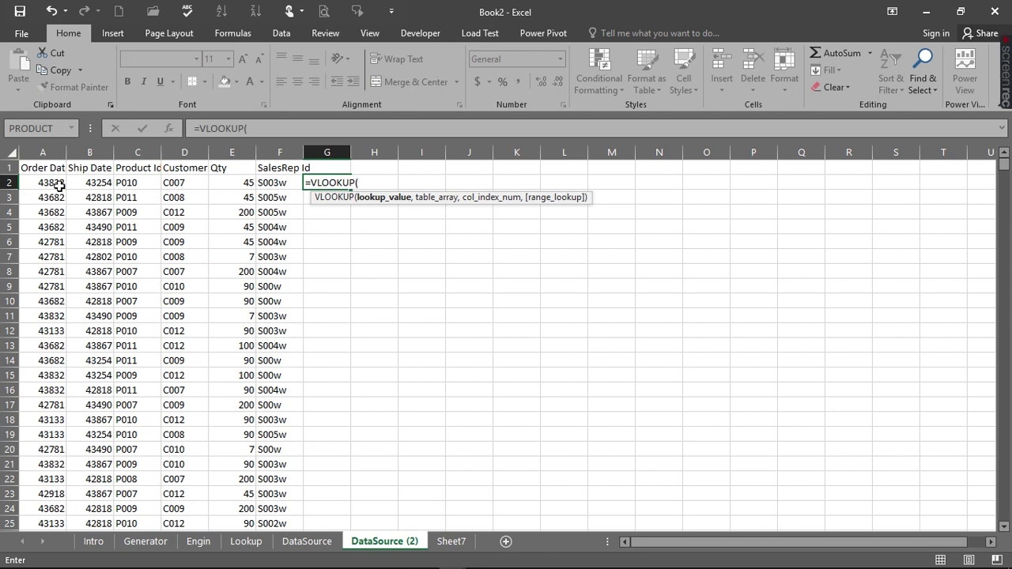
pyautogui.click(178, 184)
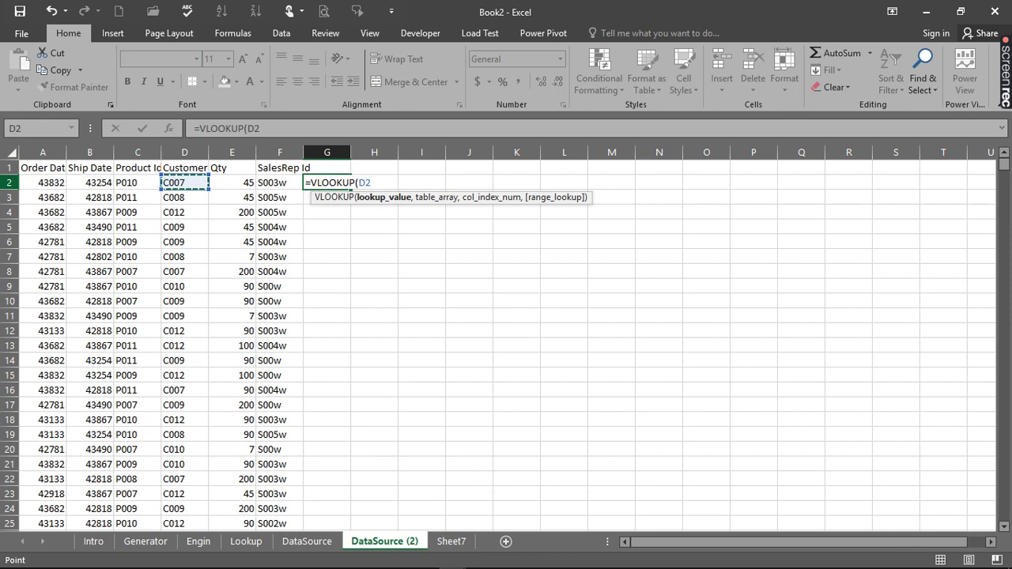
pyautogui.write(',')
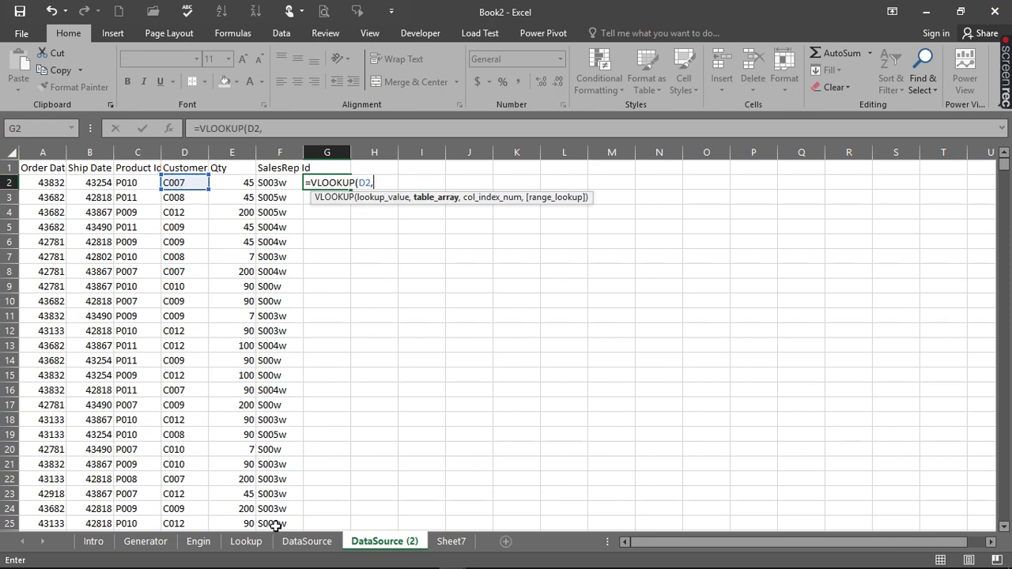
pyautogui.click(255, 545)
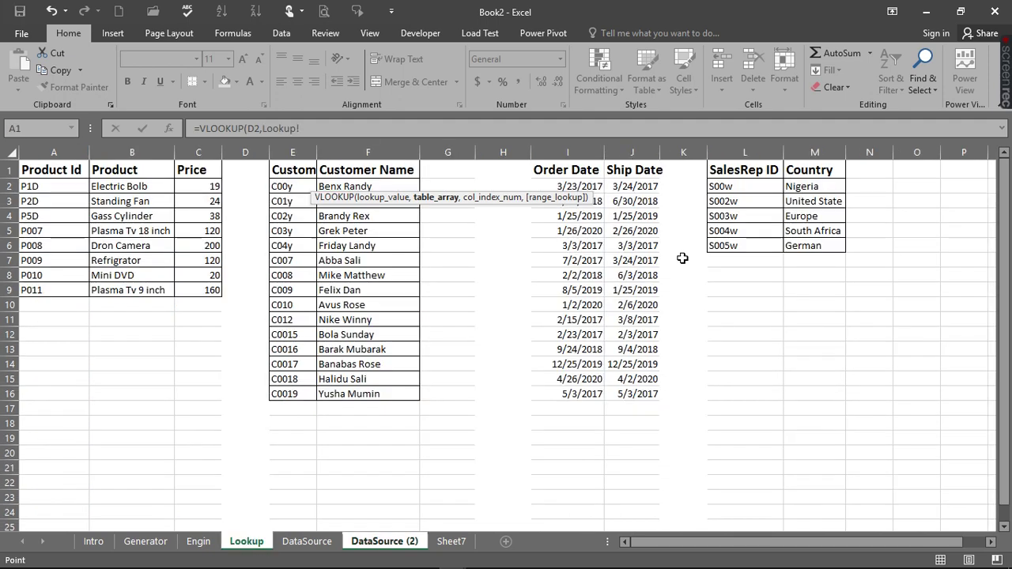
pyautogui.moveTo(279, 188); pyautogui.dragTo(403, 389)
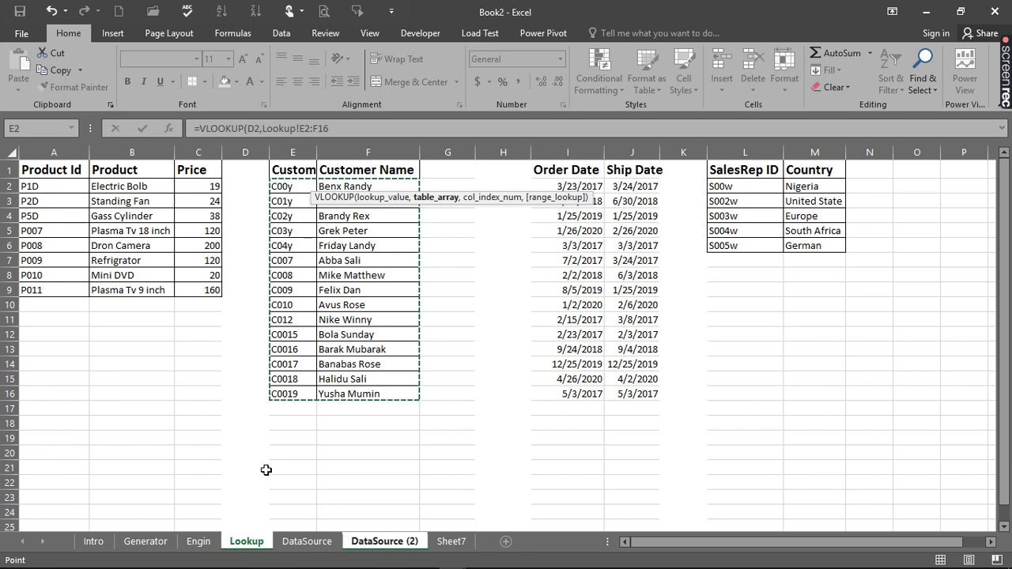
# - Complete the customer name VLOOKUP in G2 with column index 2 and FALSE for an exact match
pyautogui.write(',')
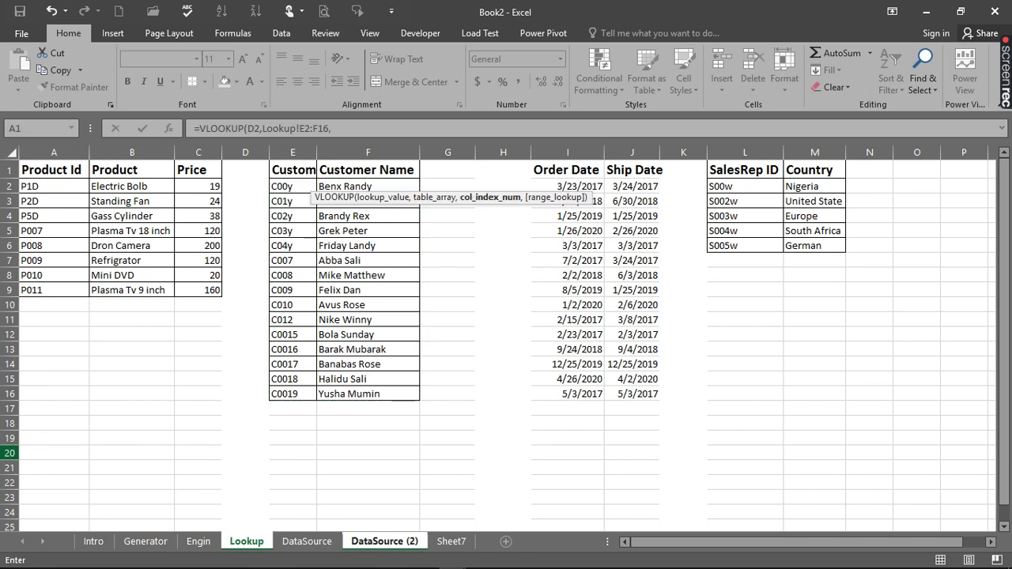
pyautogui.write('2,')
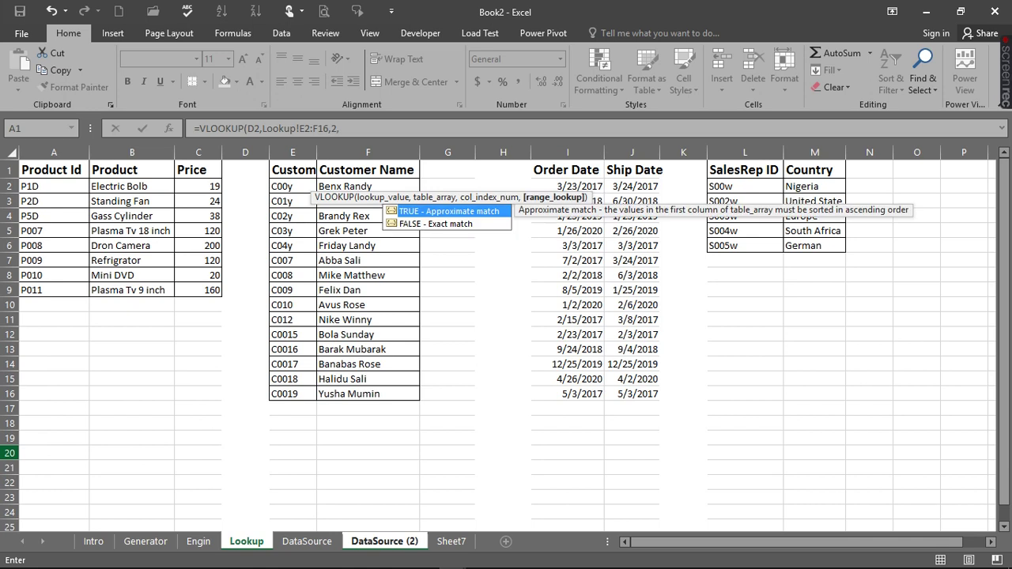
pyautogui.press('Down')
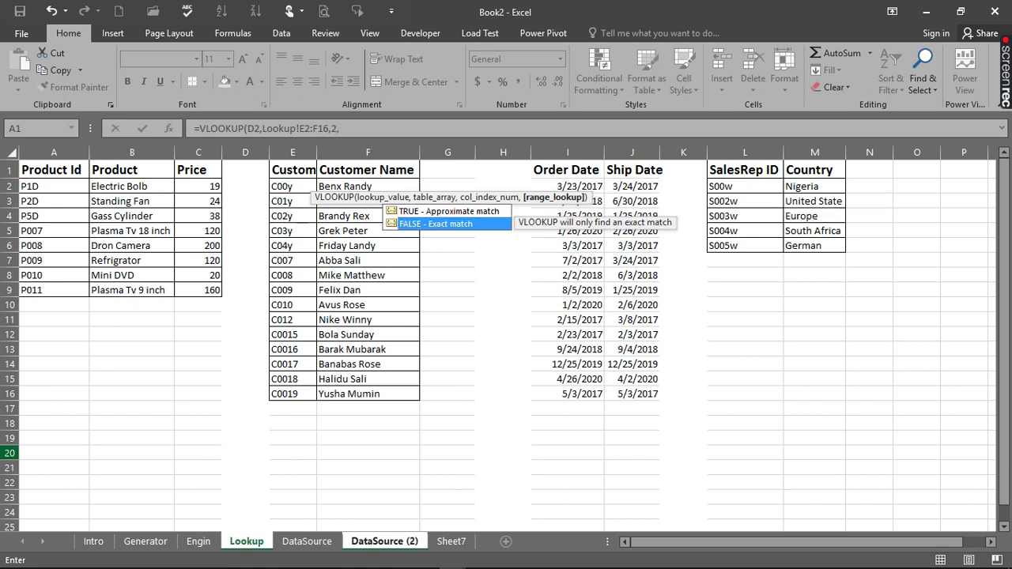
pyautogui.press('Tab')
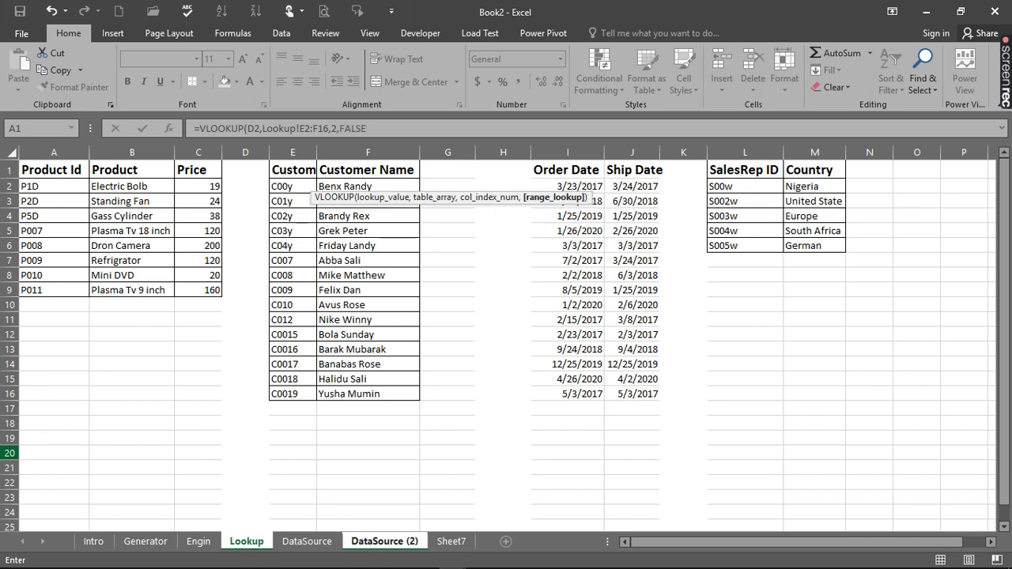
pyautogui.write(')')
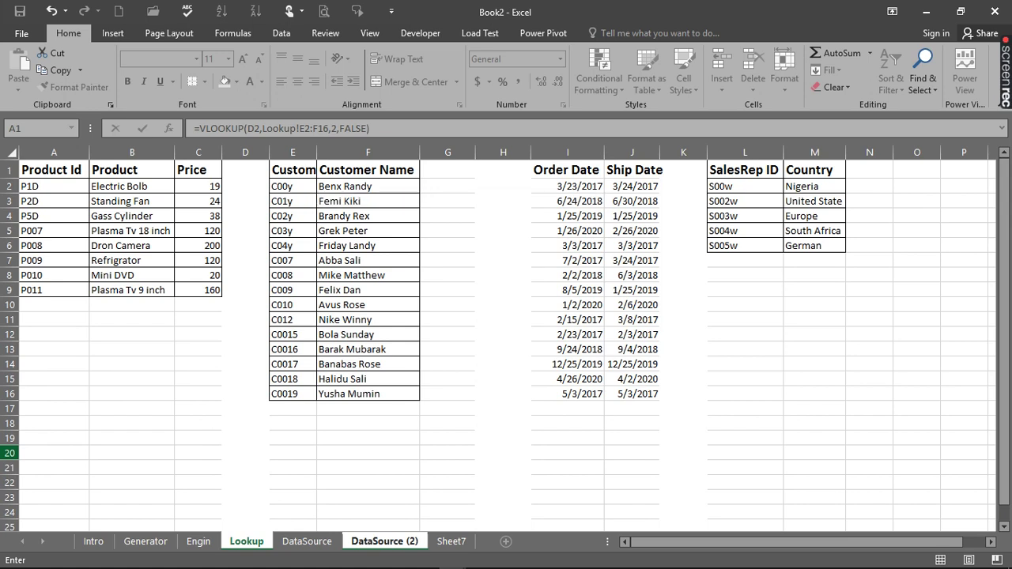
pyautogui.press('Return')
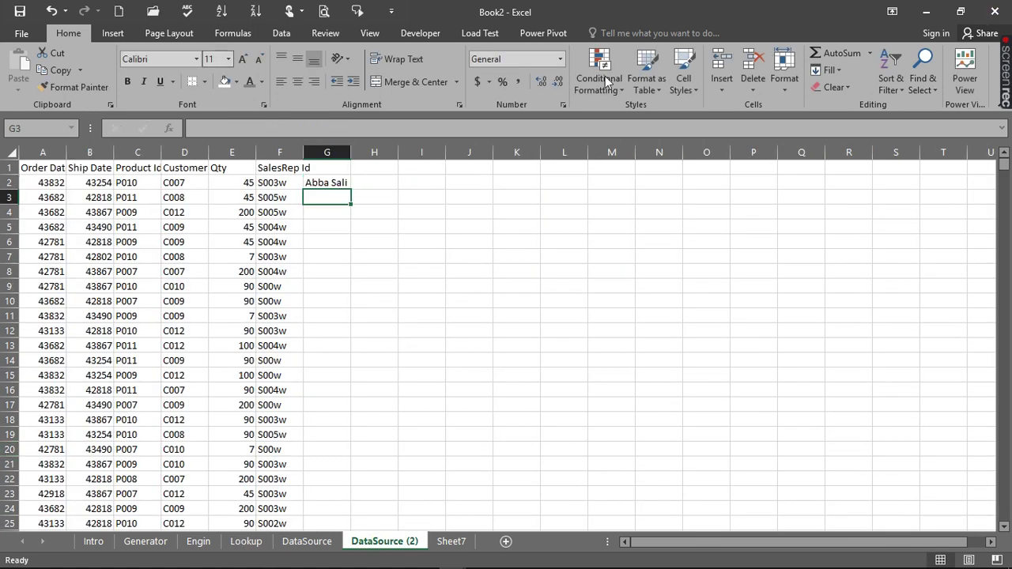
# - Widen column G slightly and fill the G2 VLOOKUP formula down all data rows
pyautogui.click(336, 184)
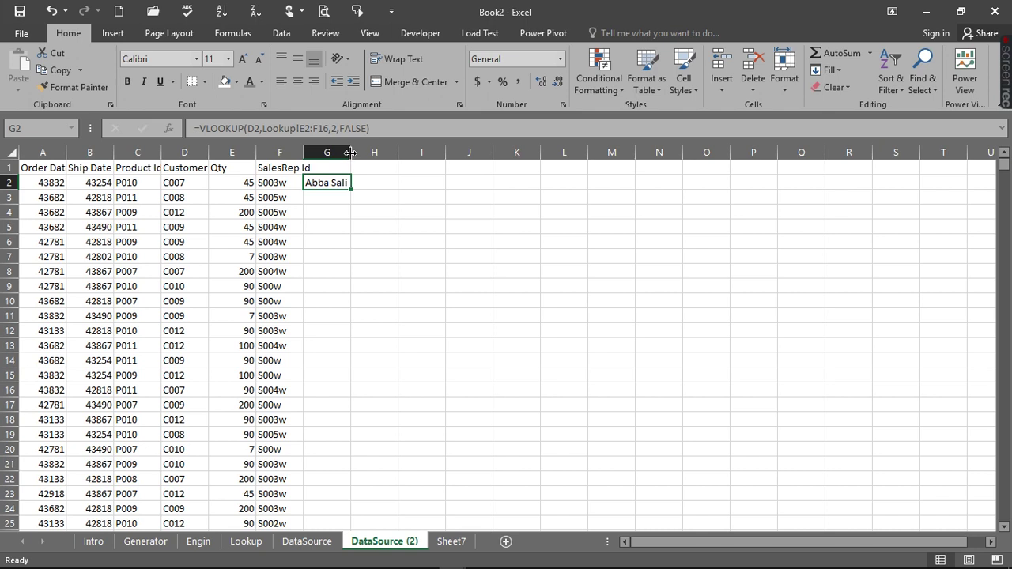
pyautogui.moveTo(351, 152); pyautogui.dragTo(360, 153)
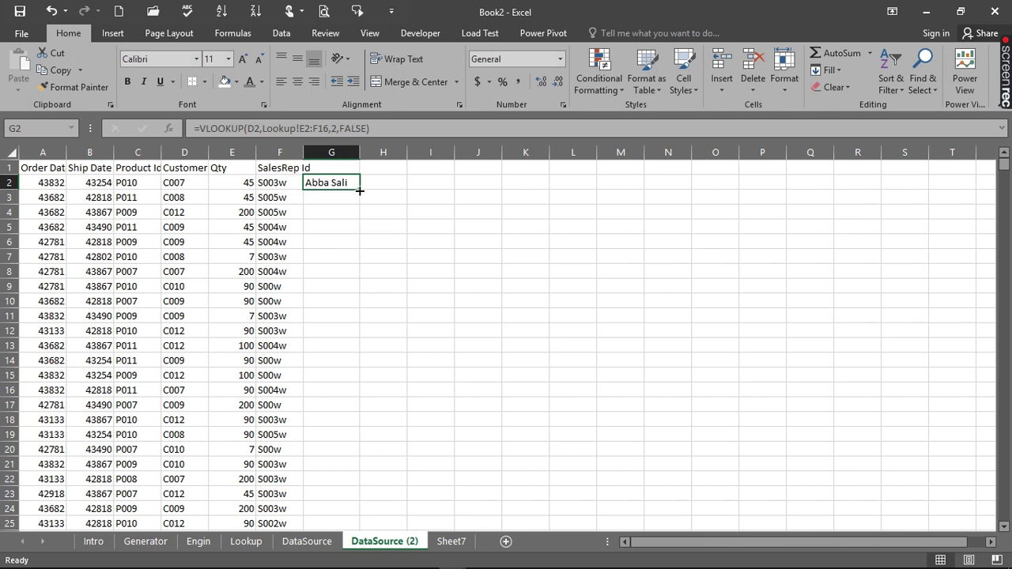
pyautogui.doubleClick(360, 191)
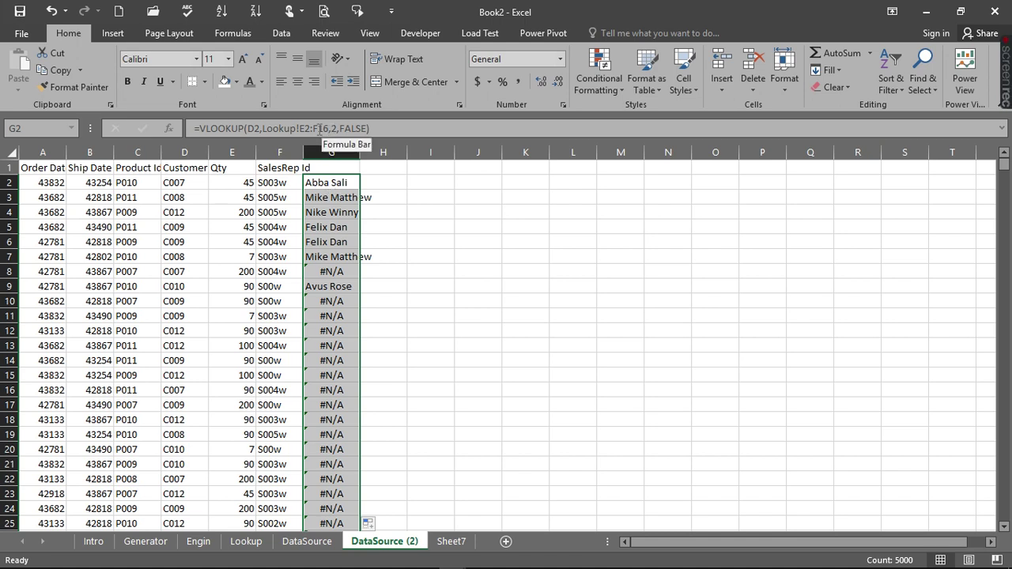
# - Make the table array in the G2 VLOOKUP formula absolute as Lookup!$E$2:$F$16
pyautogui.click(305, 128)
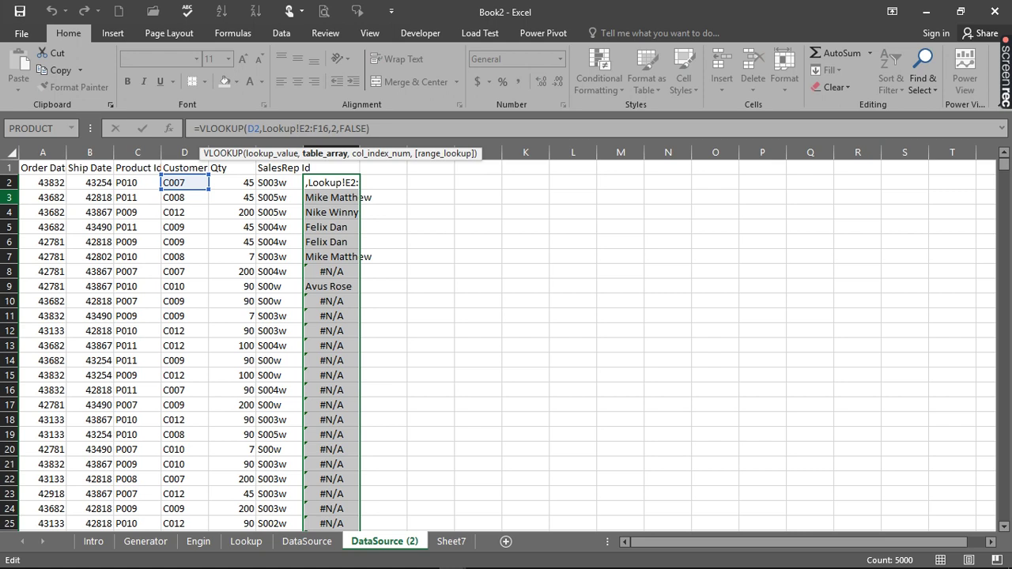
pyautogui.write('$')
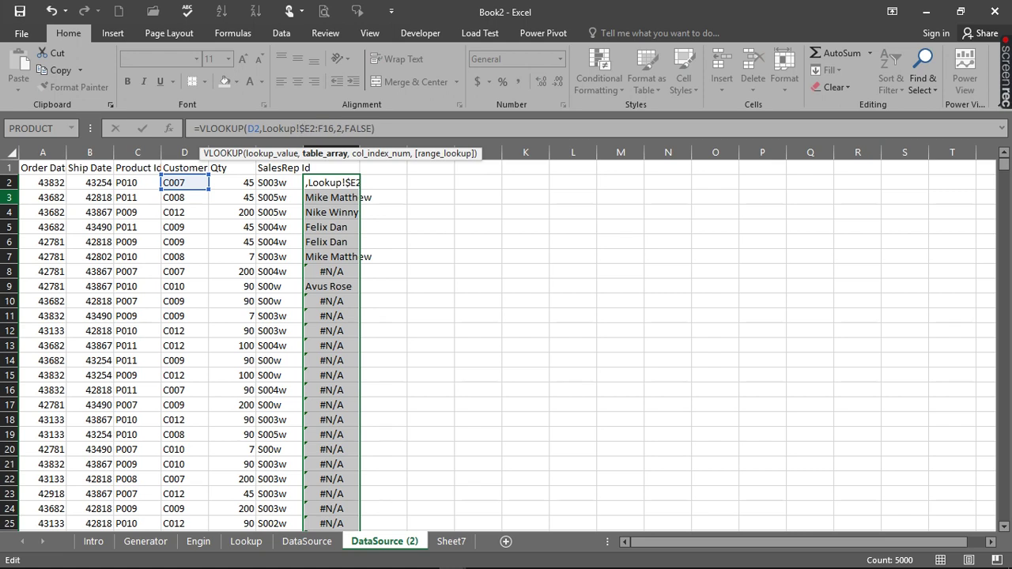
pyautogui.press('Right')
pyautogui.write('$')
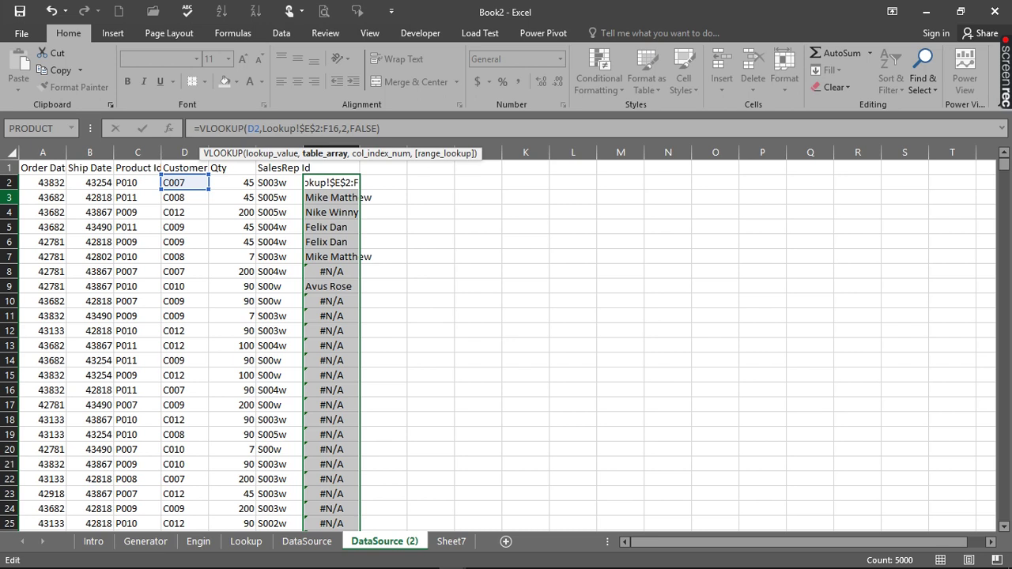
pyautogui.press('Right')
pyautogui.press('Right')
pyautogui.press('Right')
pyautogui.write('$')
pyautogui.press('End')
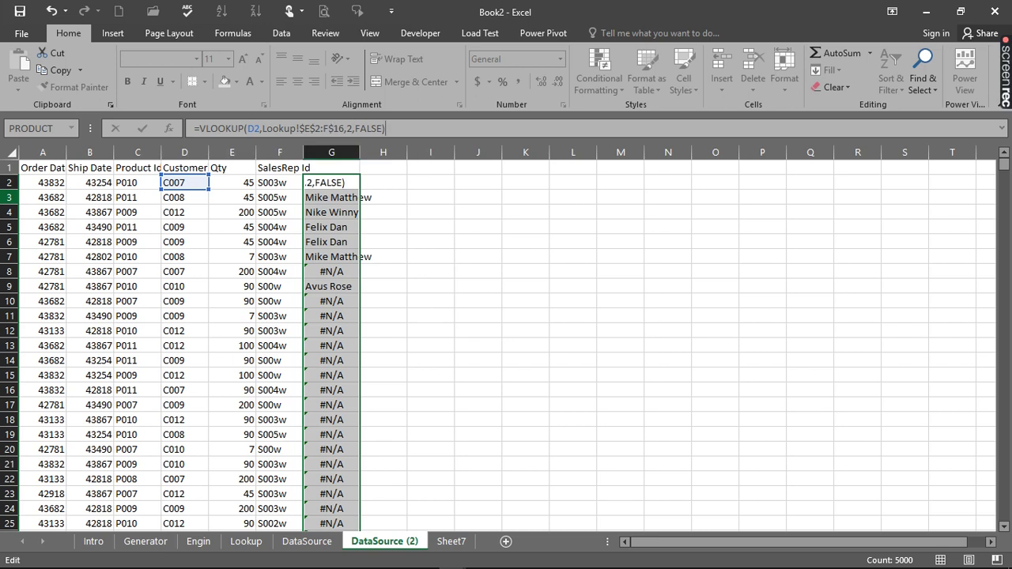
pyautogui.press('Left')
pyautogui.press('Left')
pyautogui.press('Left')
pyautogui.press('Left')
pyautogui.press('Left')
pyautogui.press('Left')
pyautogui.press('Left')
pyautogui.press('Left')
pyautogui.press('Left')
pyautogui.press('Left')
pyautogui.press('Left')
pyautogui.press('Left')
pyautogui.press('Left')
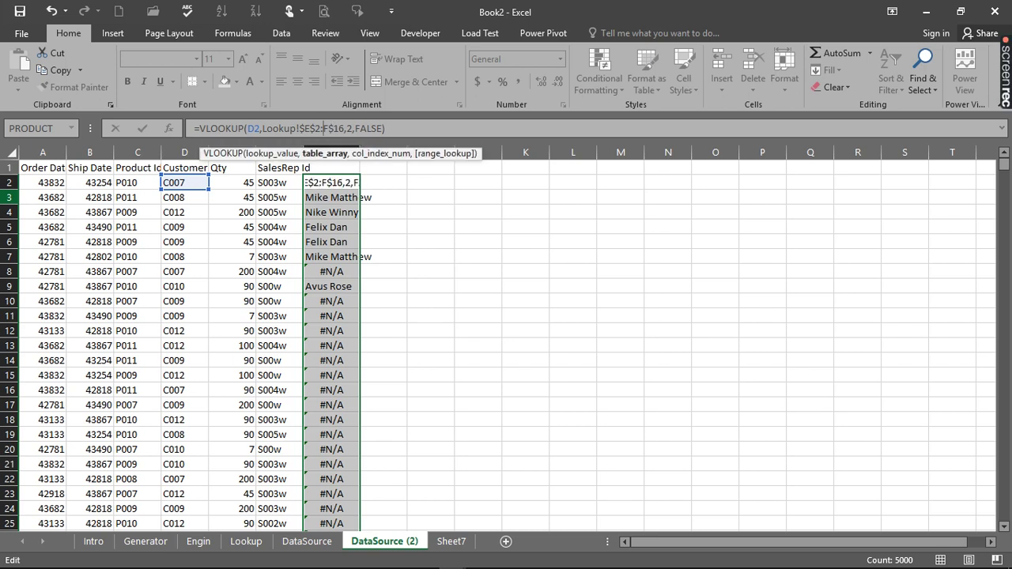
pyautogui.write('$')
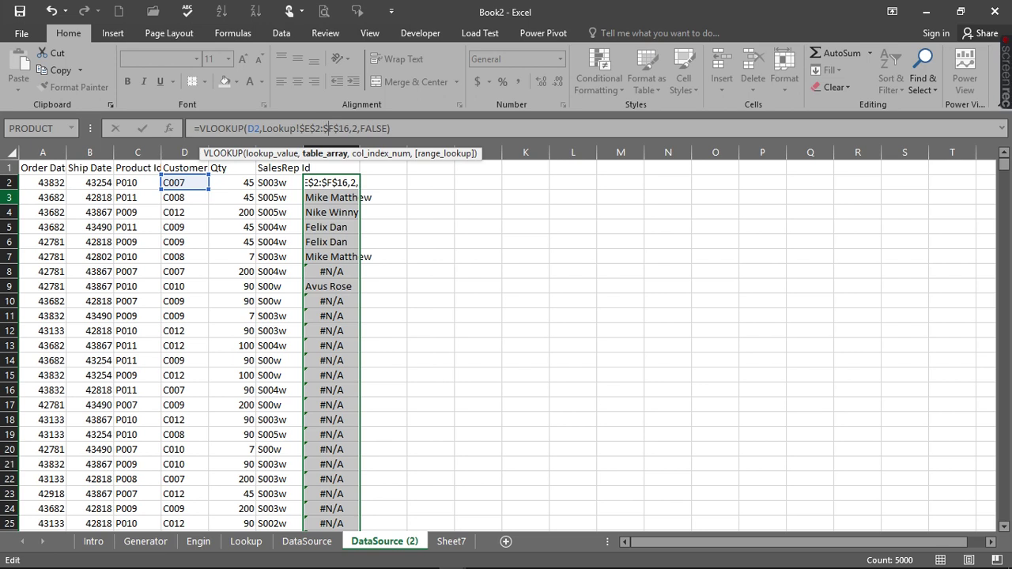
pyautogui.press('Return')
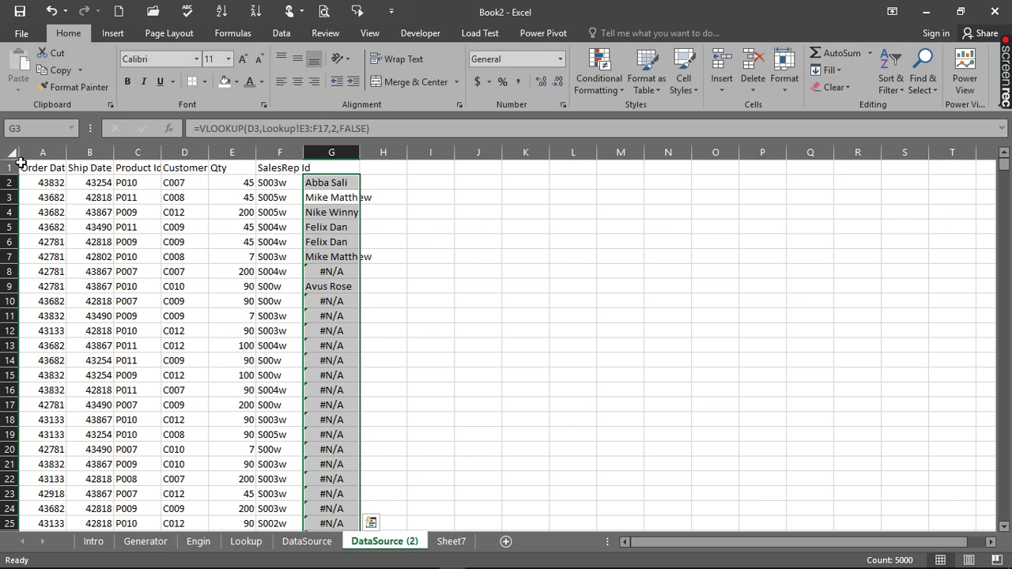
# - Refill the corrected G2 VLOOKUP formula down all data rows and autofit the width of column G
pyautogui.click(335, 183)
pyautogui.doubleClick(360, 187)
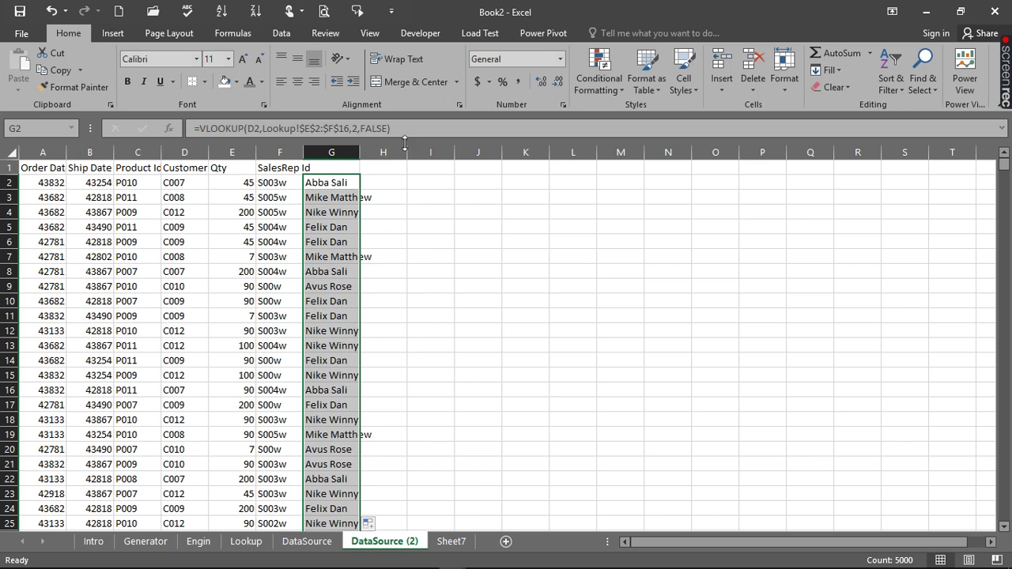
pyautogui.doubleClick(359, 154)
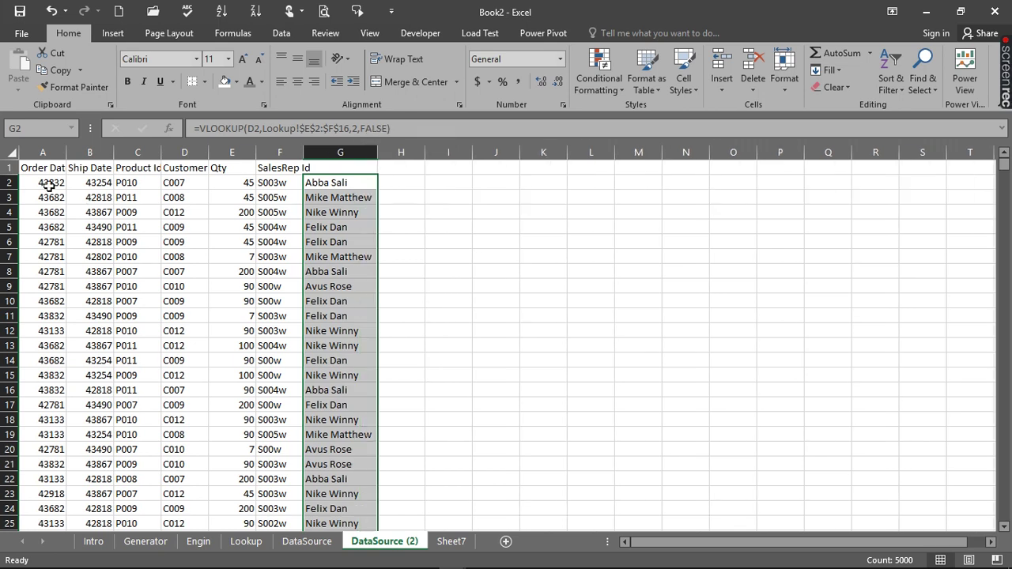
# - Check the looked-up customer names in column G against the customer IDs in column D, from row 2 down to row 19
pyautogui.click(234, 182)
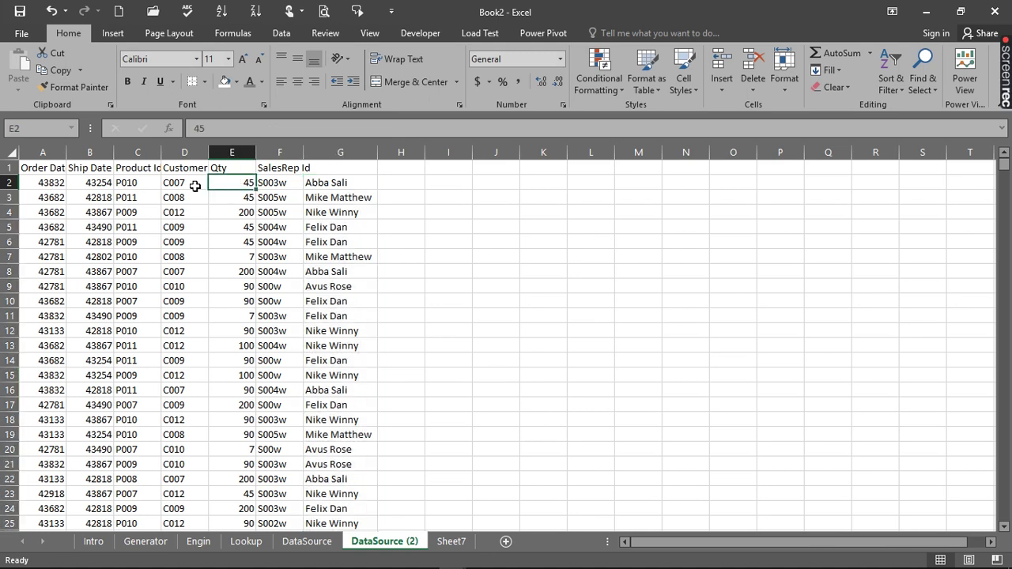
pyautogui.click(179, 183)
pyautogui.click(320, 184)
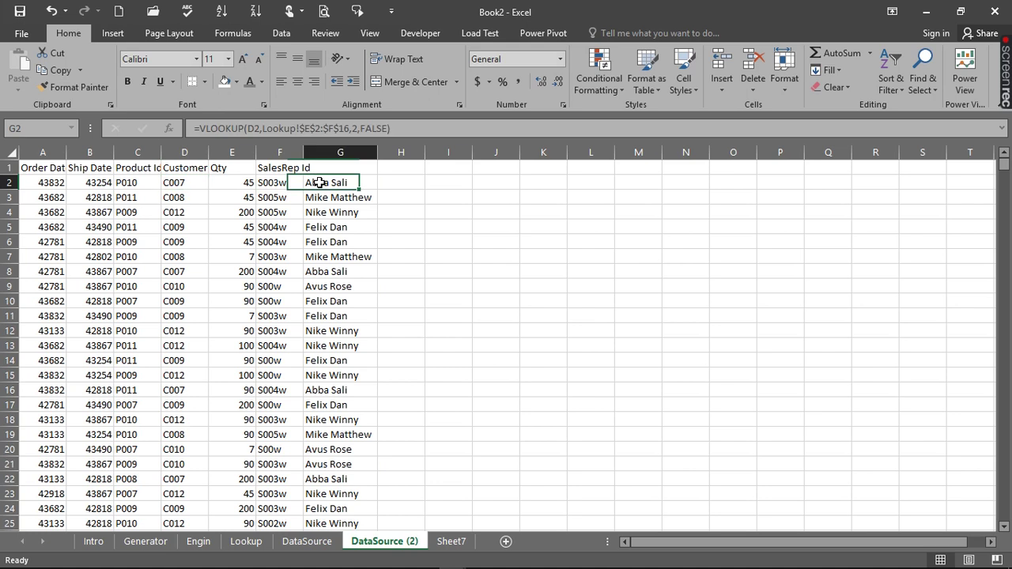
pyautogui.press('Down')
pyautogui.press('Down')
pyautogui.press('Down')
pyautogui.press('Down')
pyautogui.press('Down')
pyautogui.press('Down')
pyautogui.press('Down')
pyautogui.press('Down')
pyautogui.press('Down')
pyautogui.press('Down')
pyautogui.press('Down')
pyautogui.press('Down')
pyautogui.press('Down')
pyautogui.press('Down')
pyautogui.press('Down')
pyautogui.press('Down')
pyautogui.press('Down')
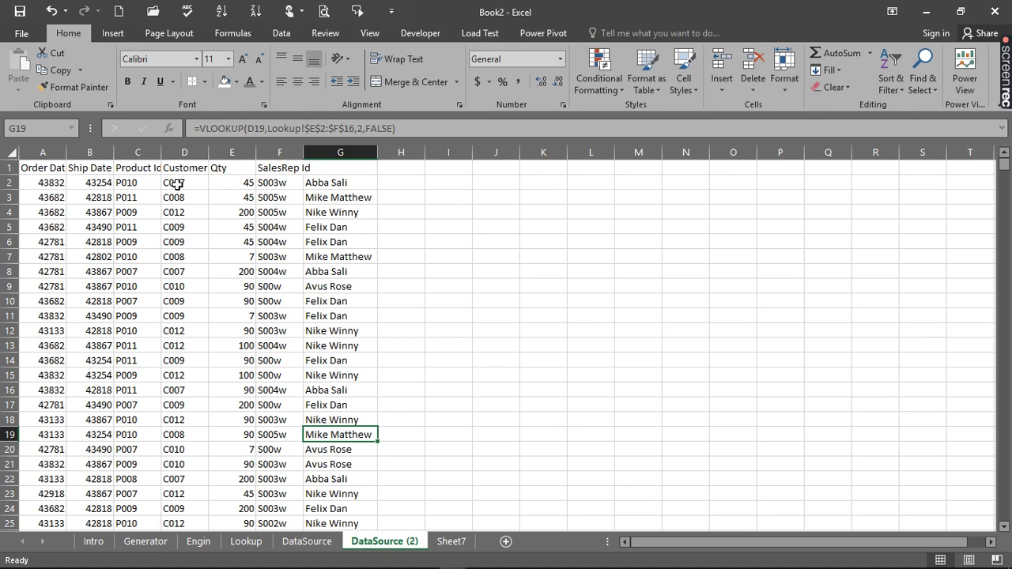
pyautogui.click(132, 183)
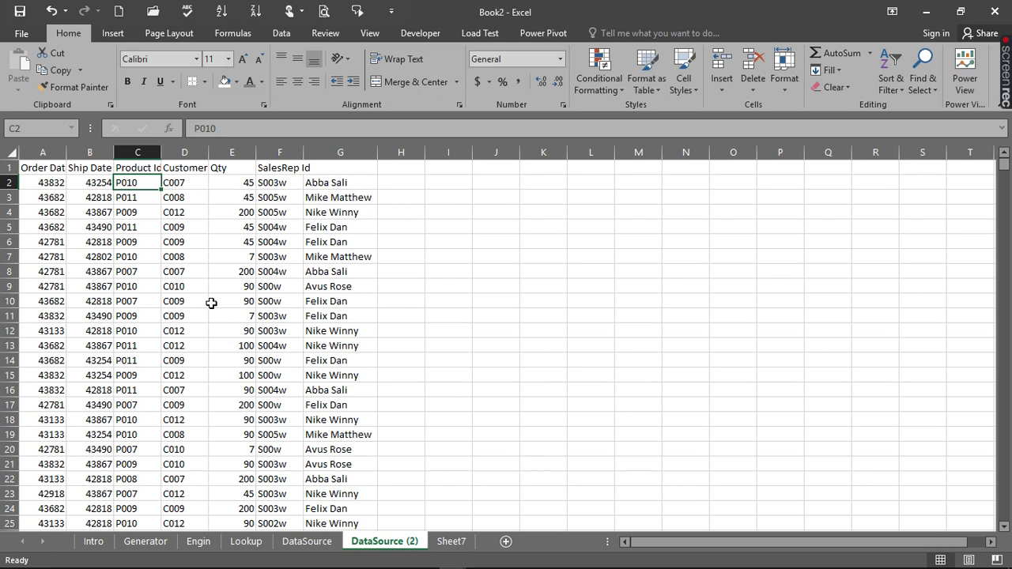
# - Show the Intro sheet and highlight the subscribe message by selecting H15:M18
pyautogui.click(101, 541)
pyautogui.moveTo(381, 419); pyautogui.dragTo(595, 468)
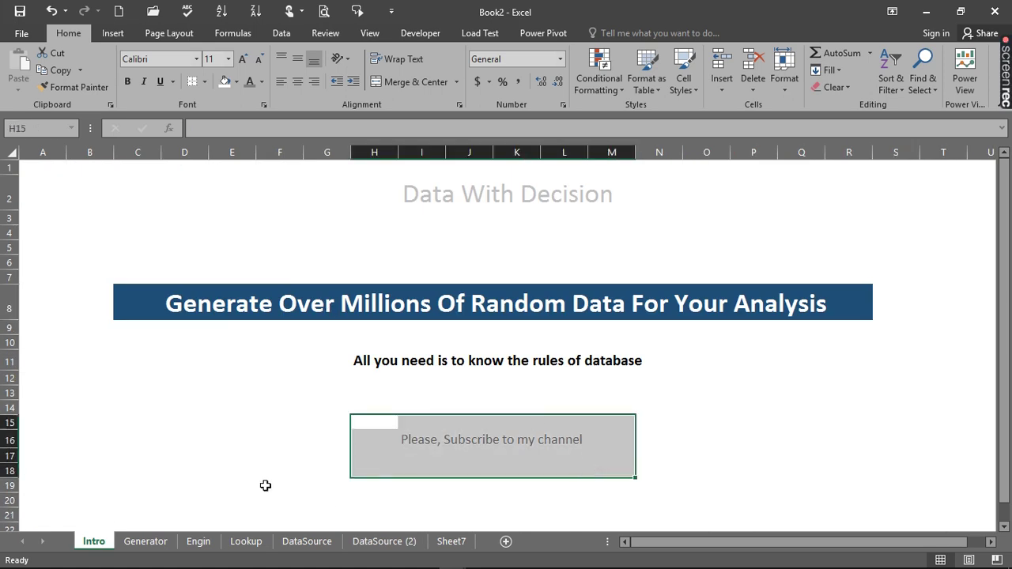